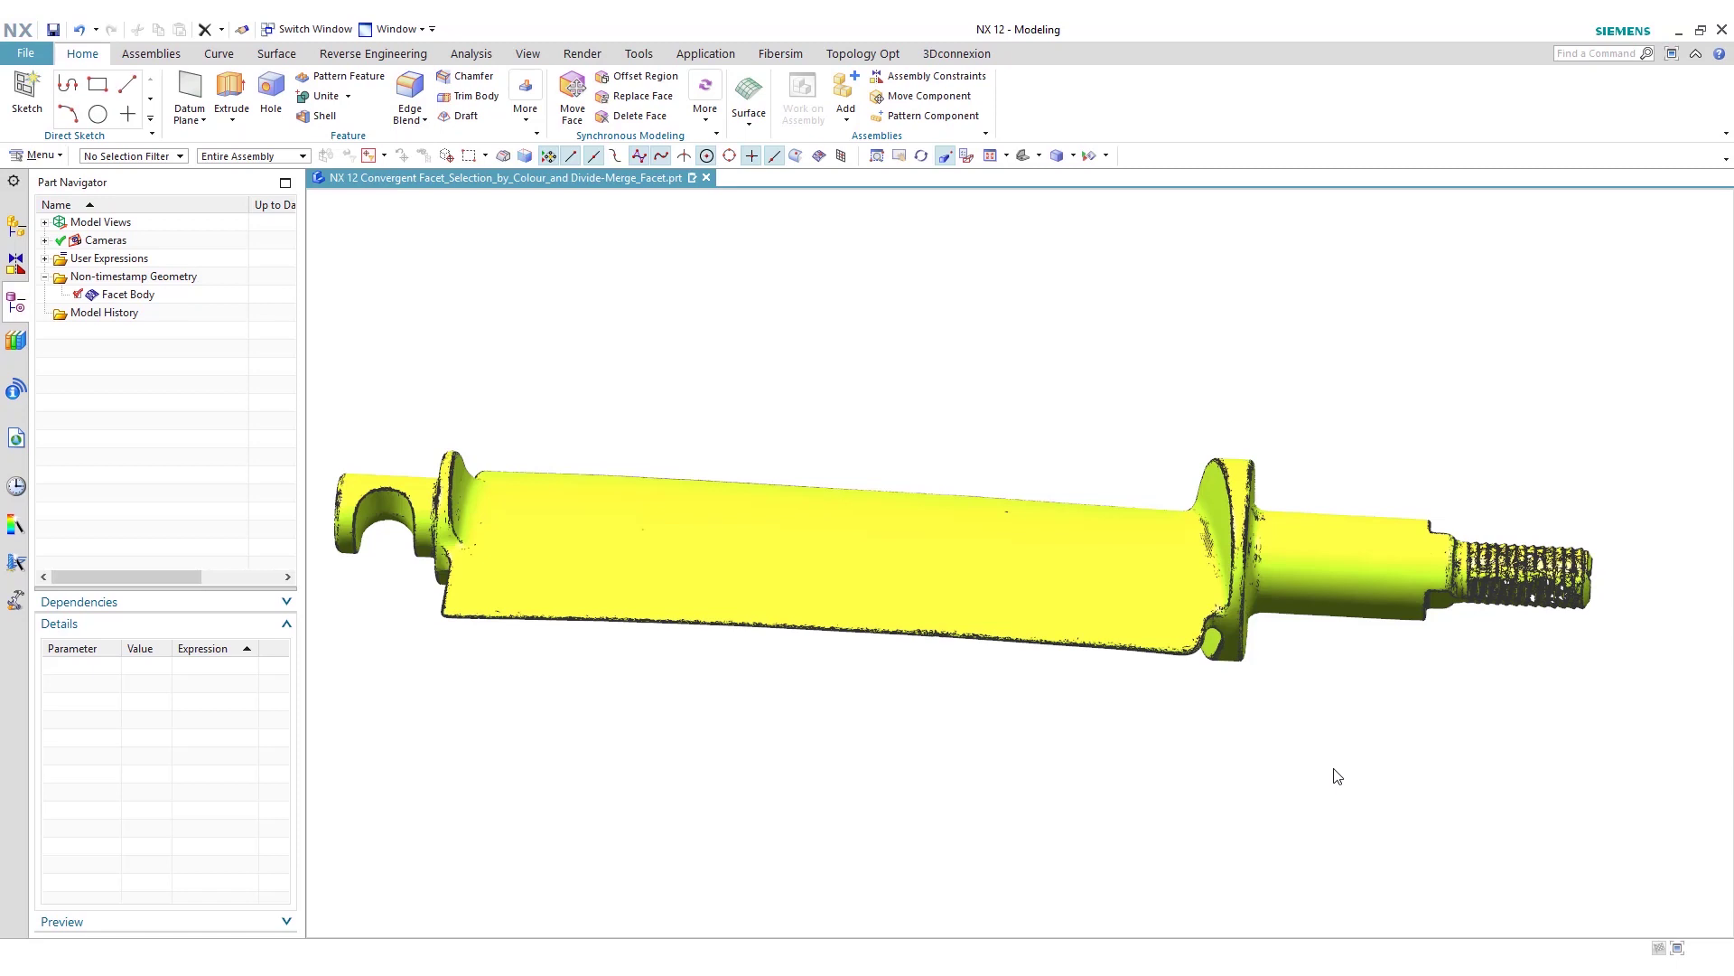
Step: Convert the scanned shaft facet body with Convert Facet Body, keeping type Convergent
middle_drag(1293, 575, 1273, 589)
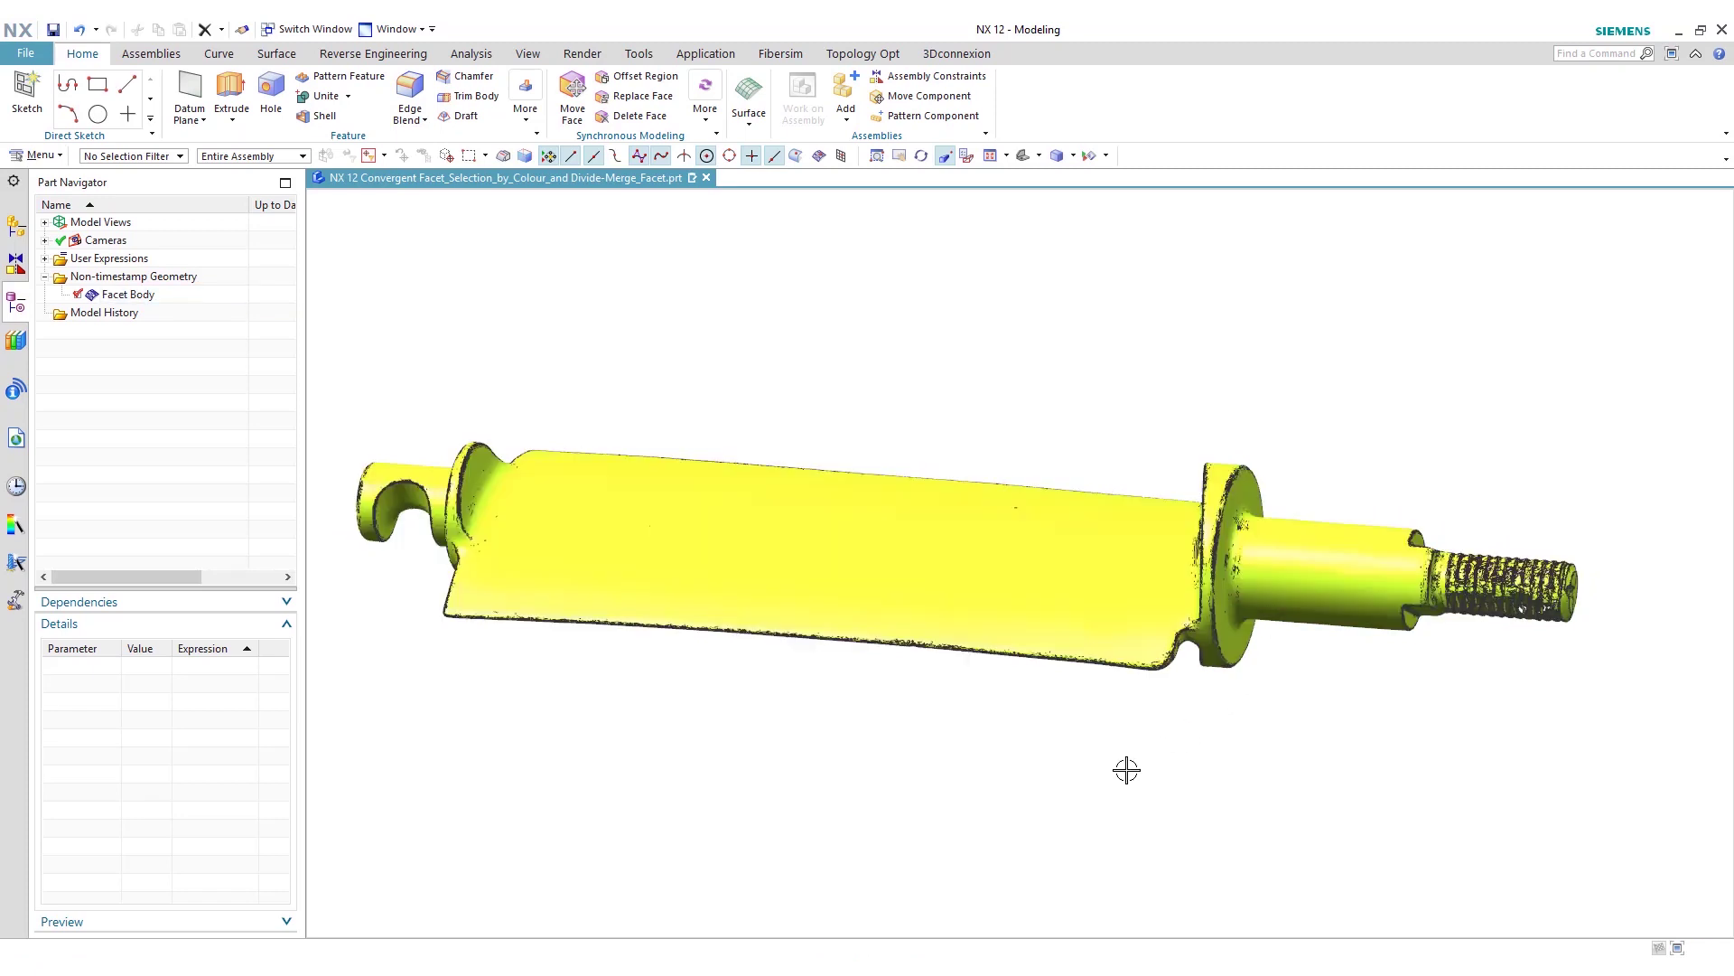
click(380, 56)
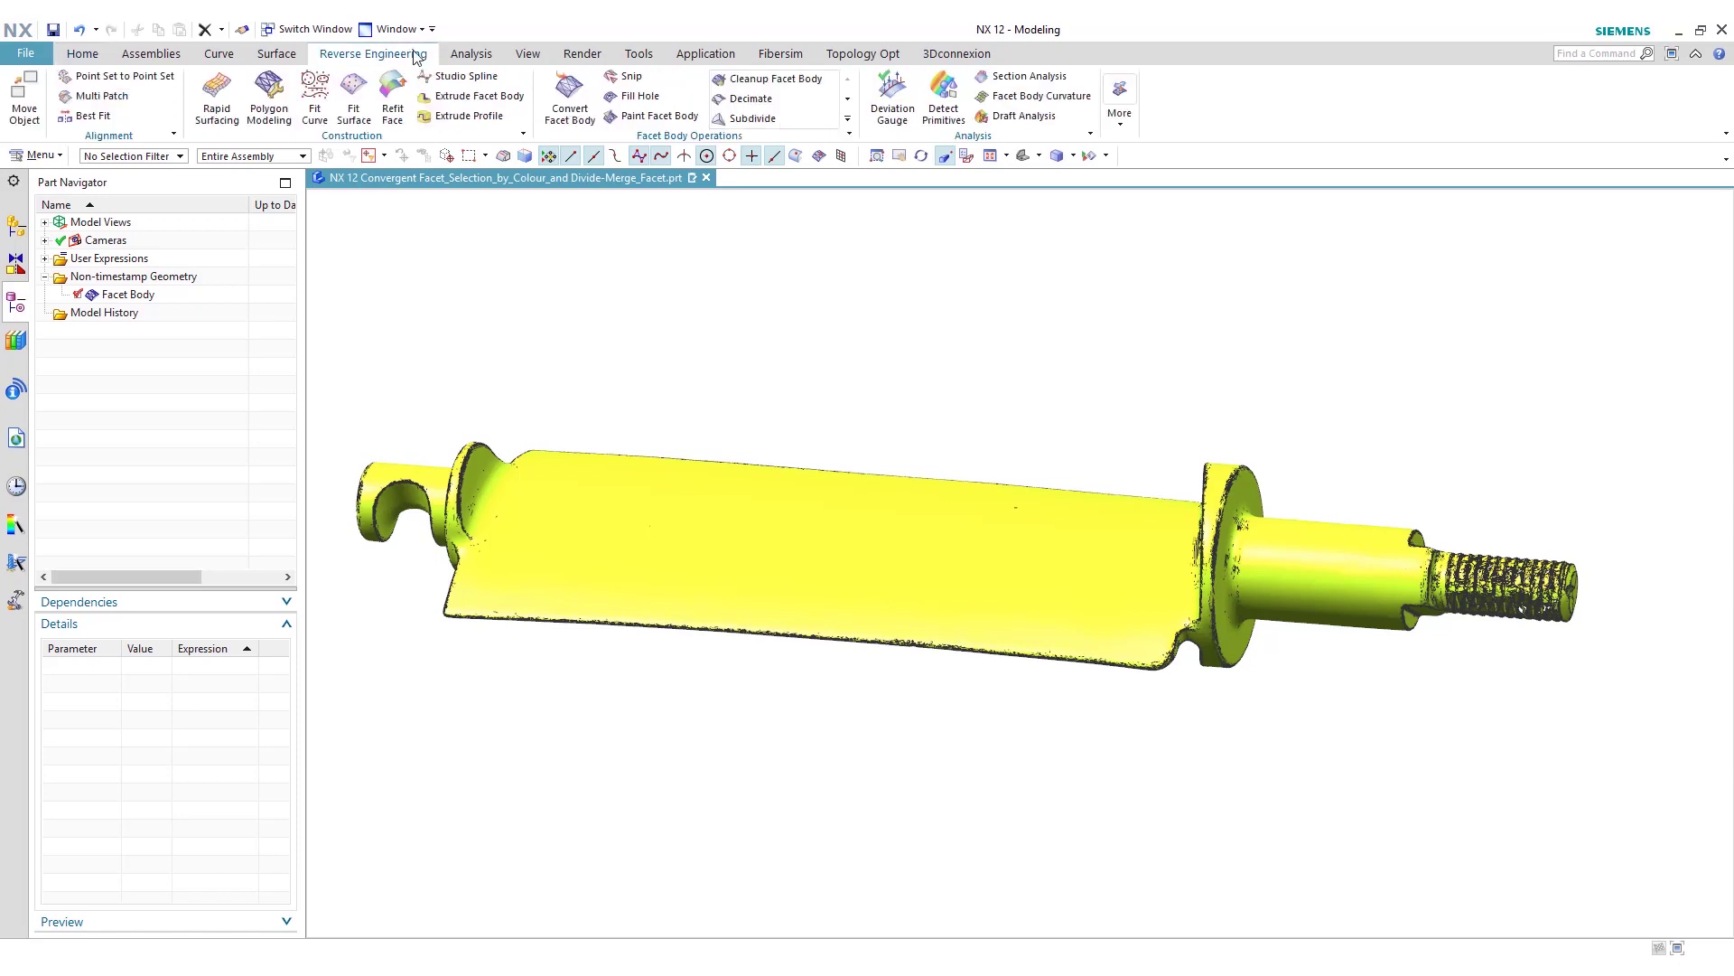
right_click(1186, 98)
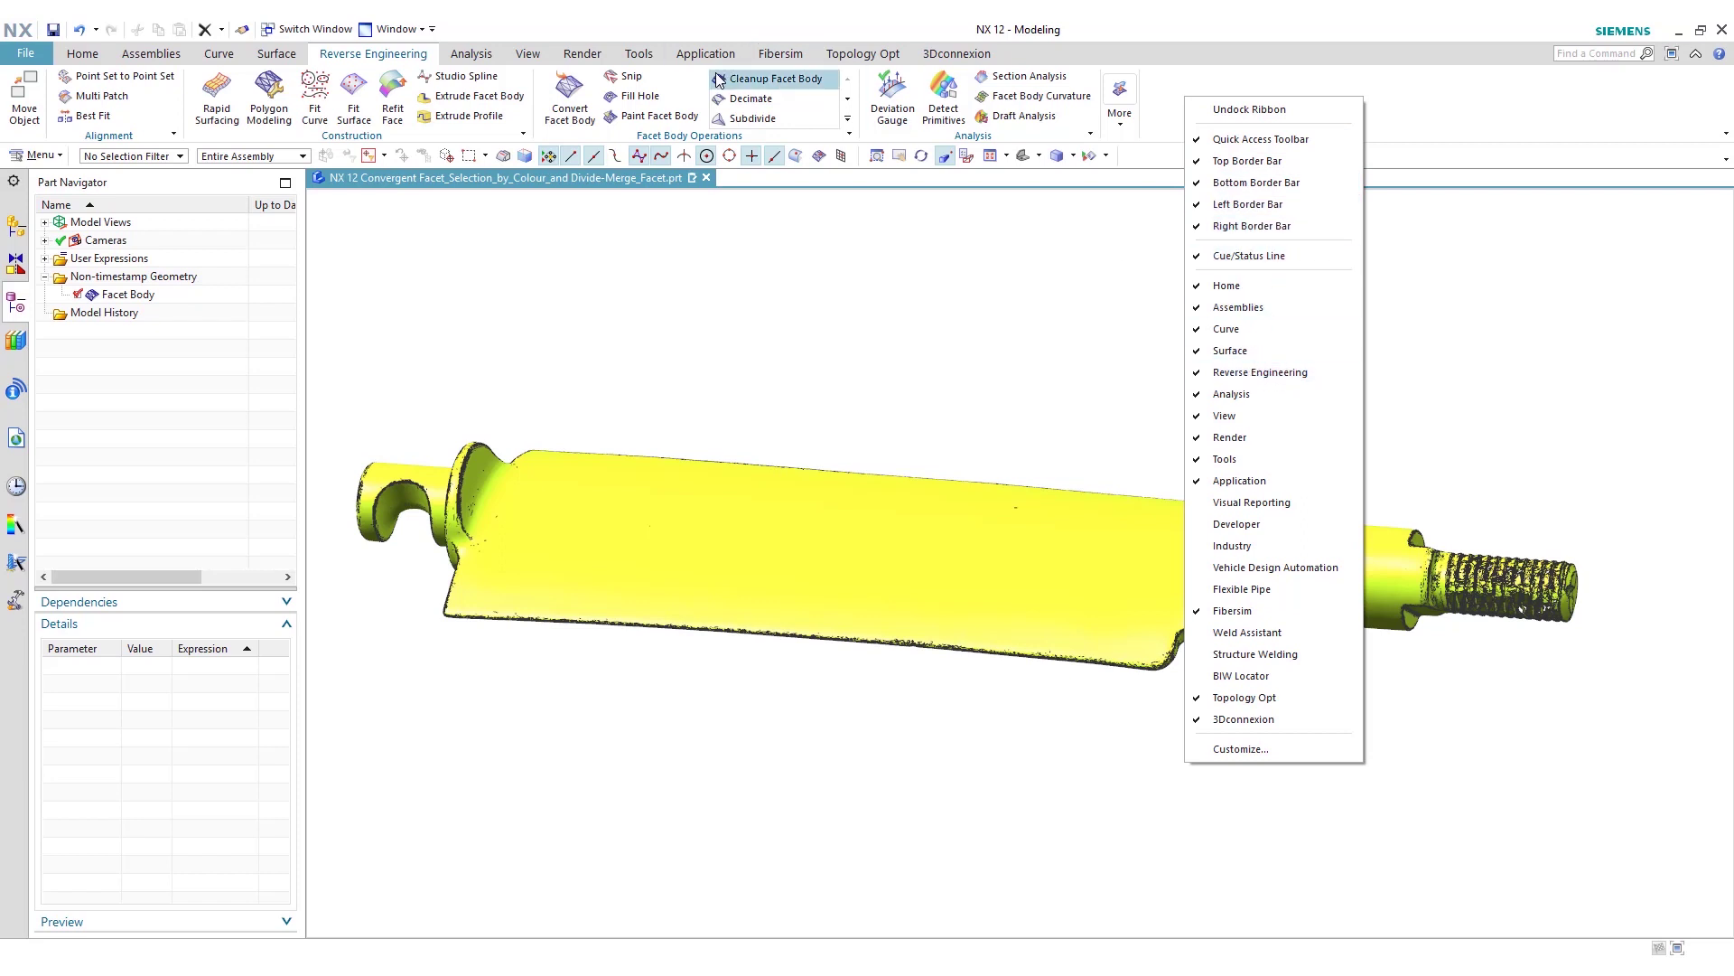
click(1075, 272)
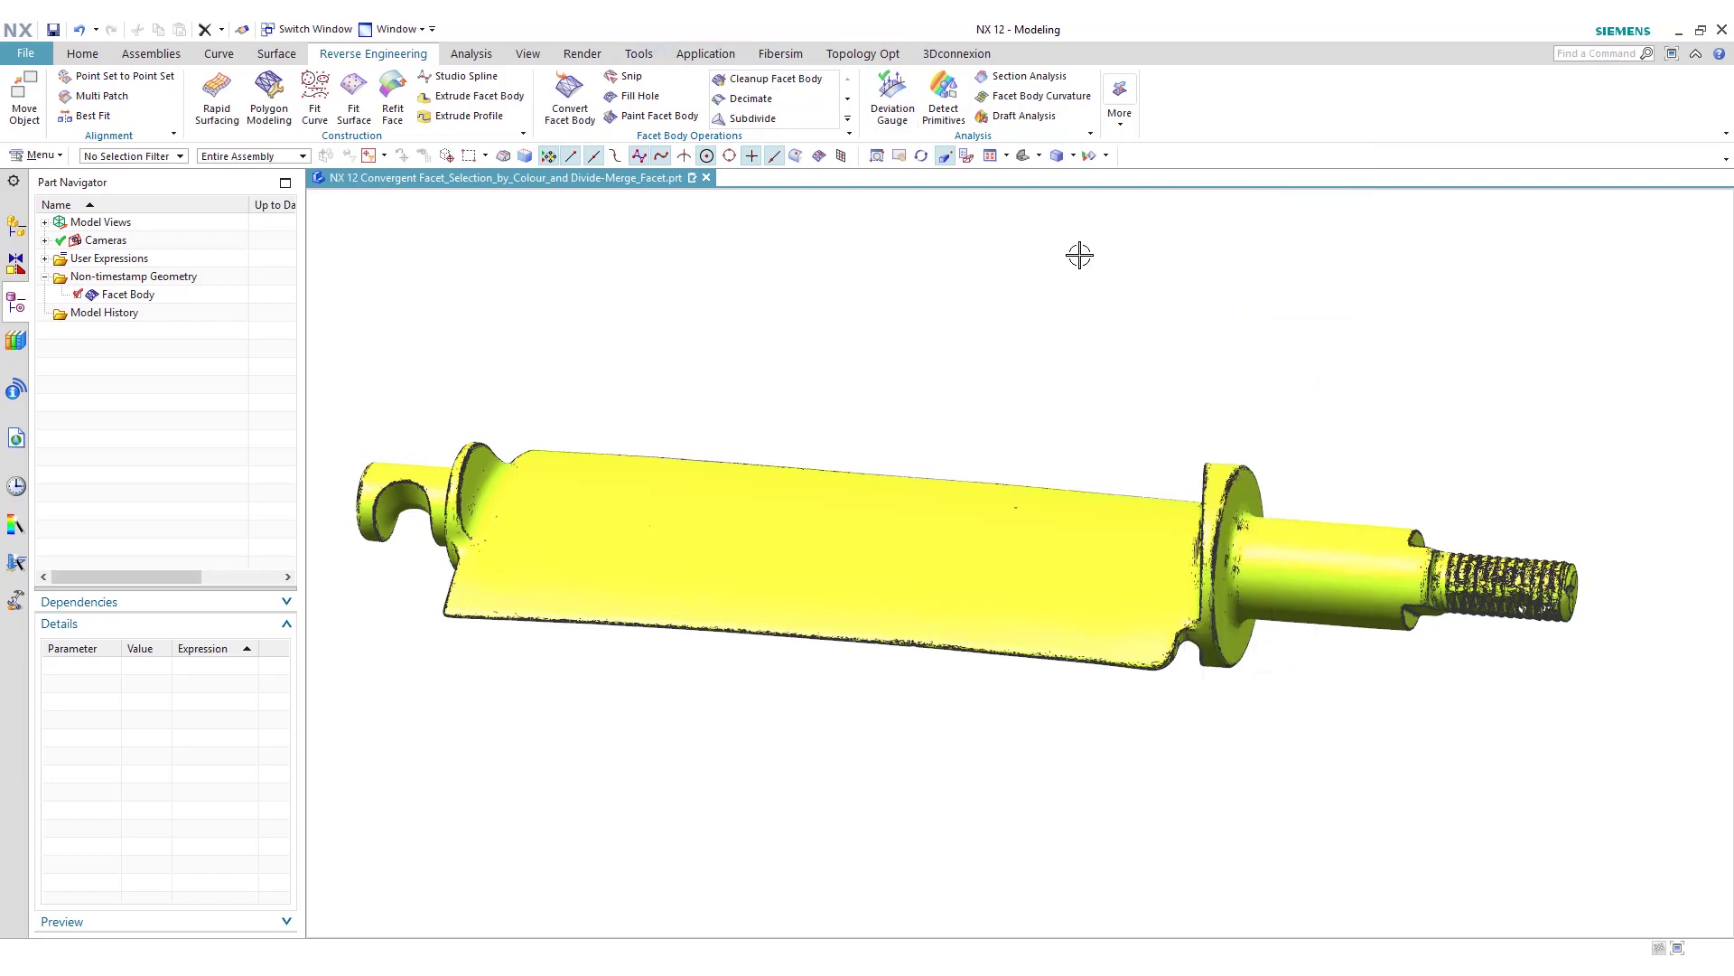
click(570, 100)
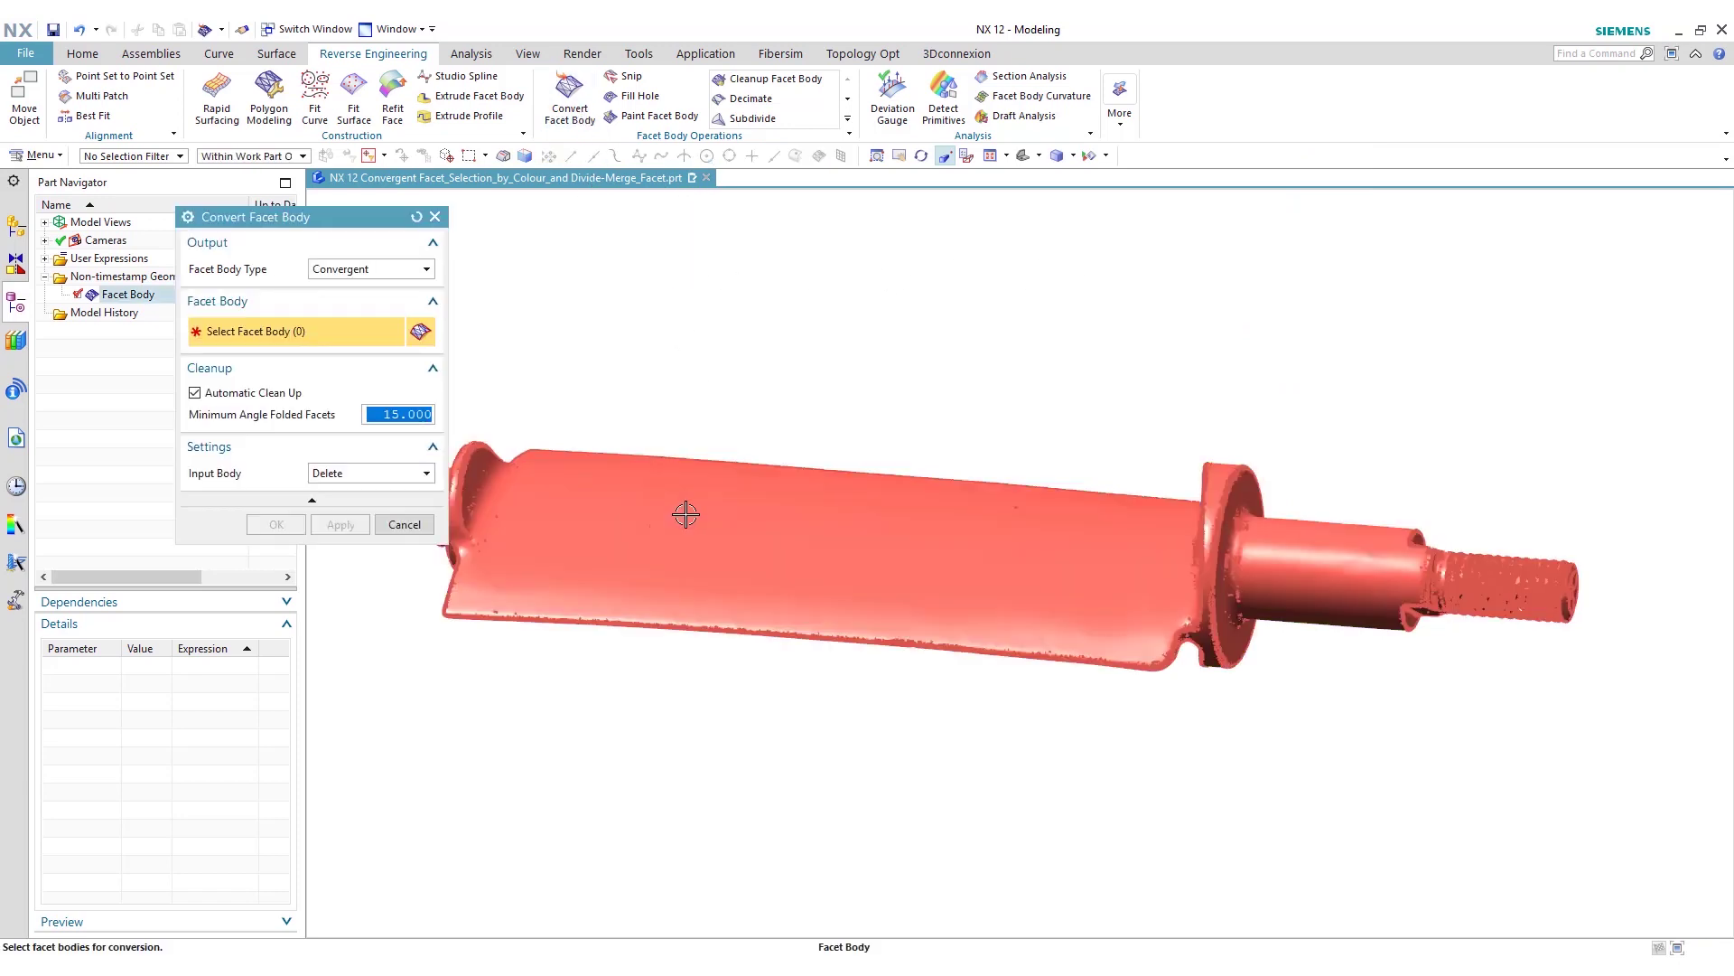
click(687, 513)
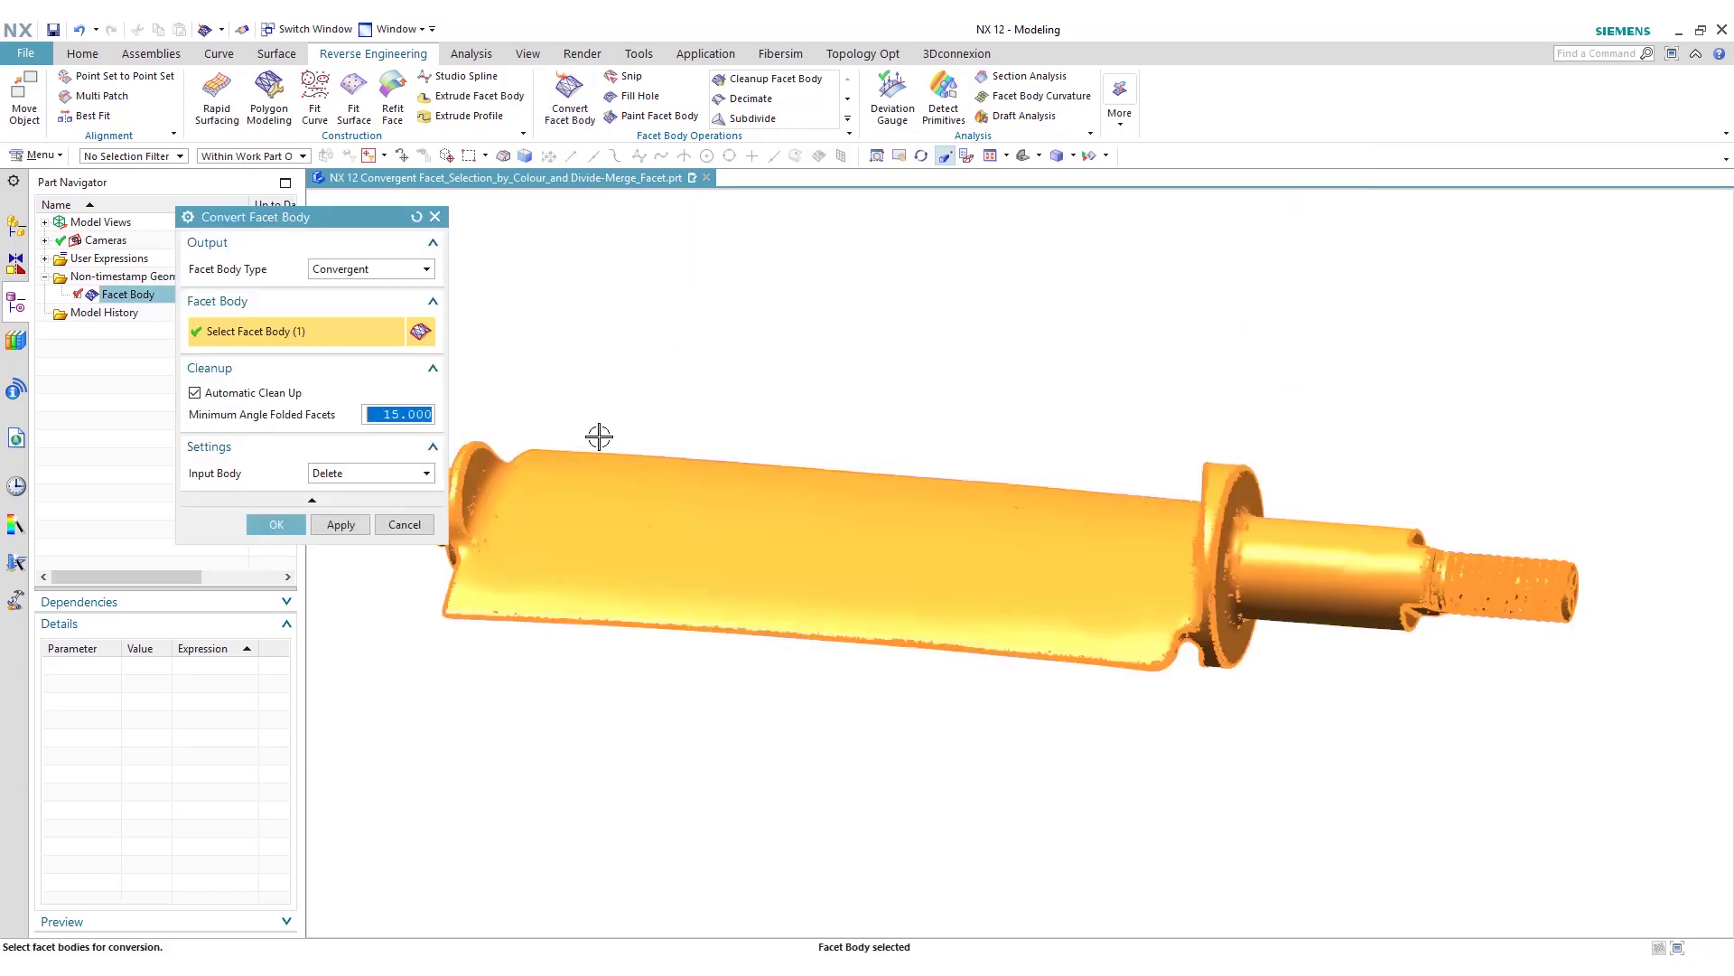
click(425, 270)
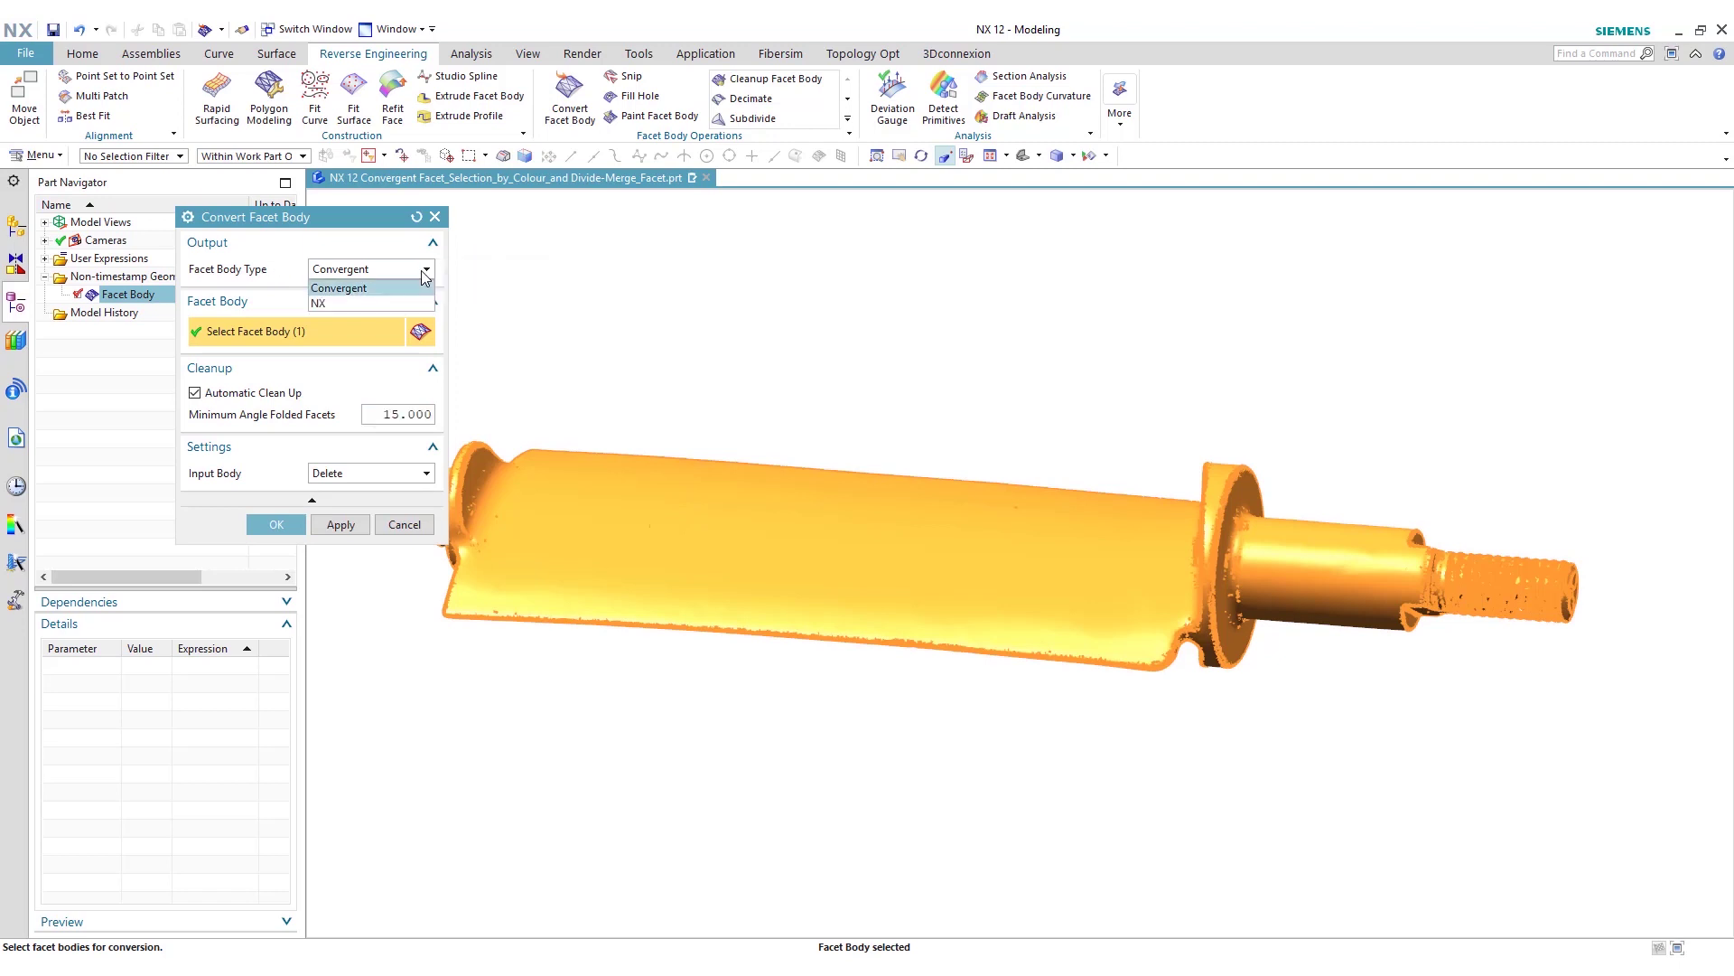
click(368, 287)
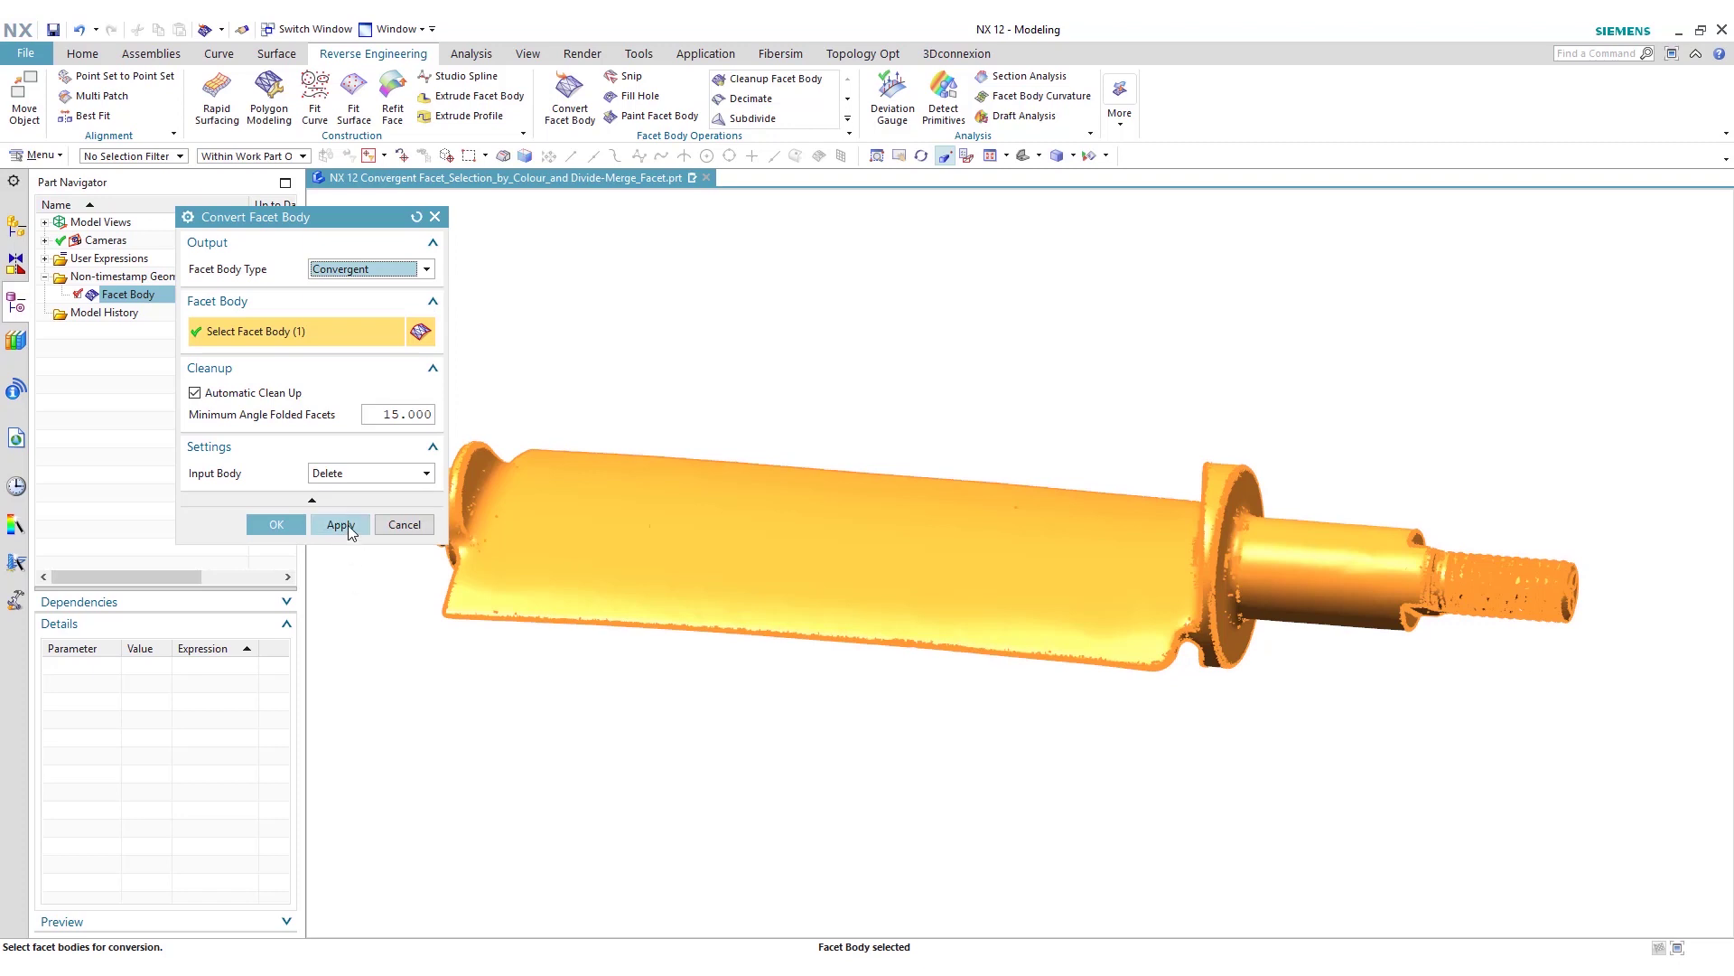
click(341, 526)
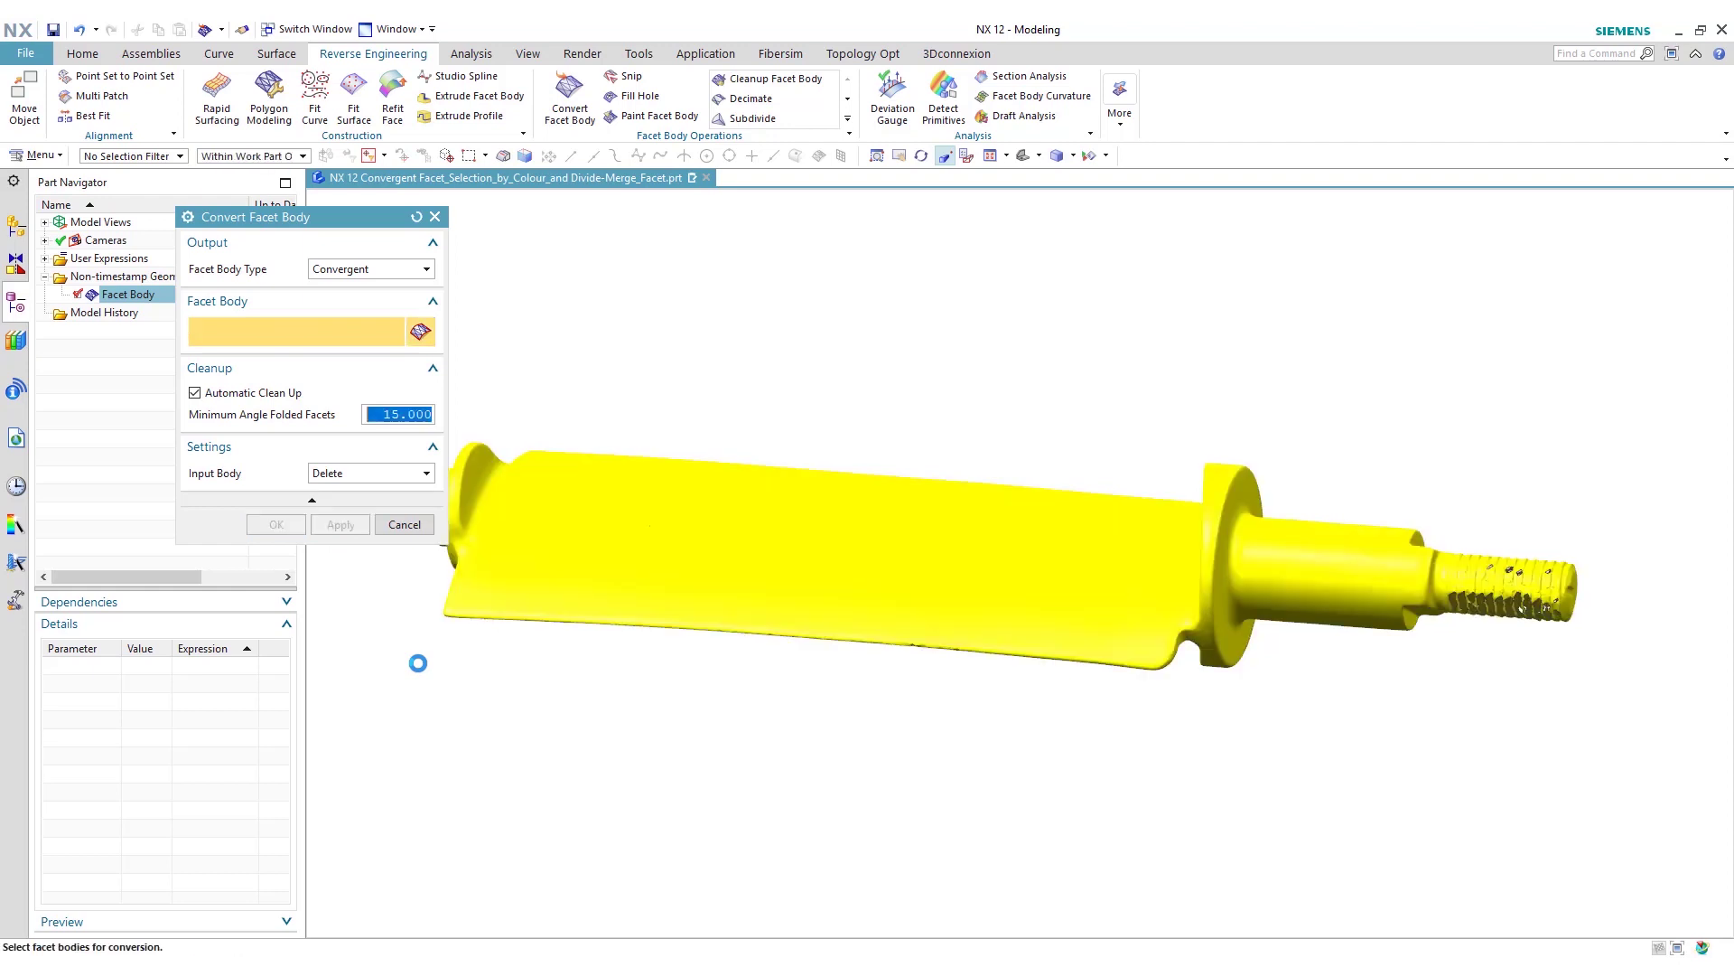
click(404, 524)
Step: Delete duplicate Convergent Body (53) and recolour Convergent Body (52) to Strong Stone
click(207, 339)
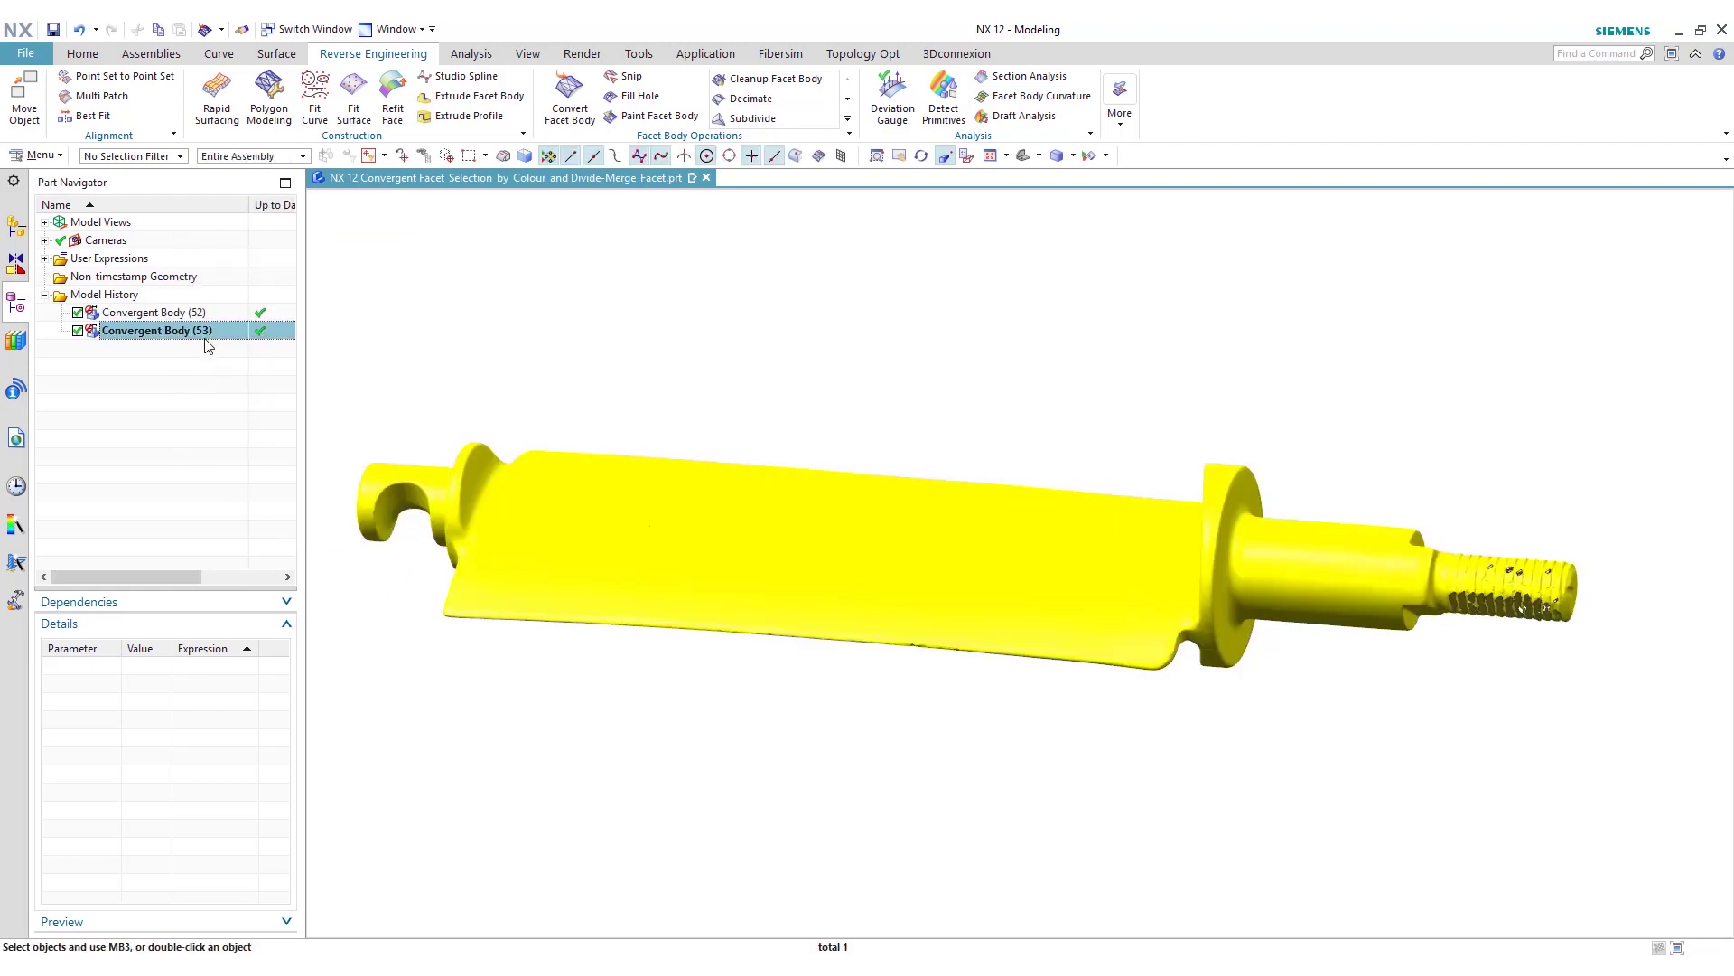
key(Delete)
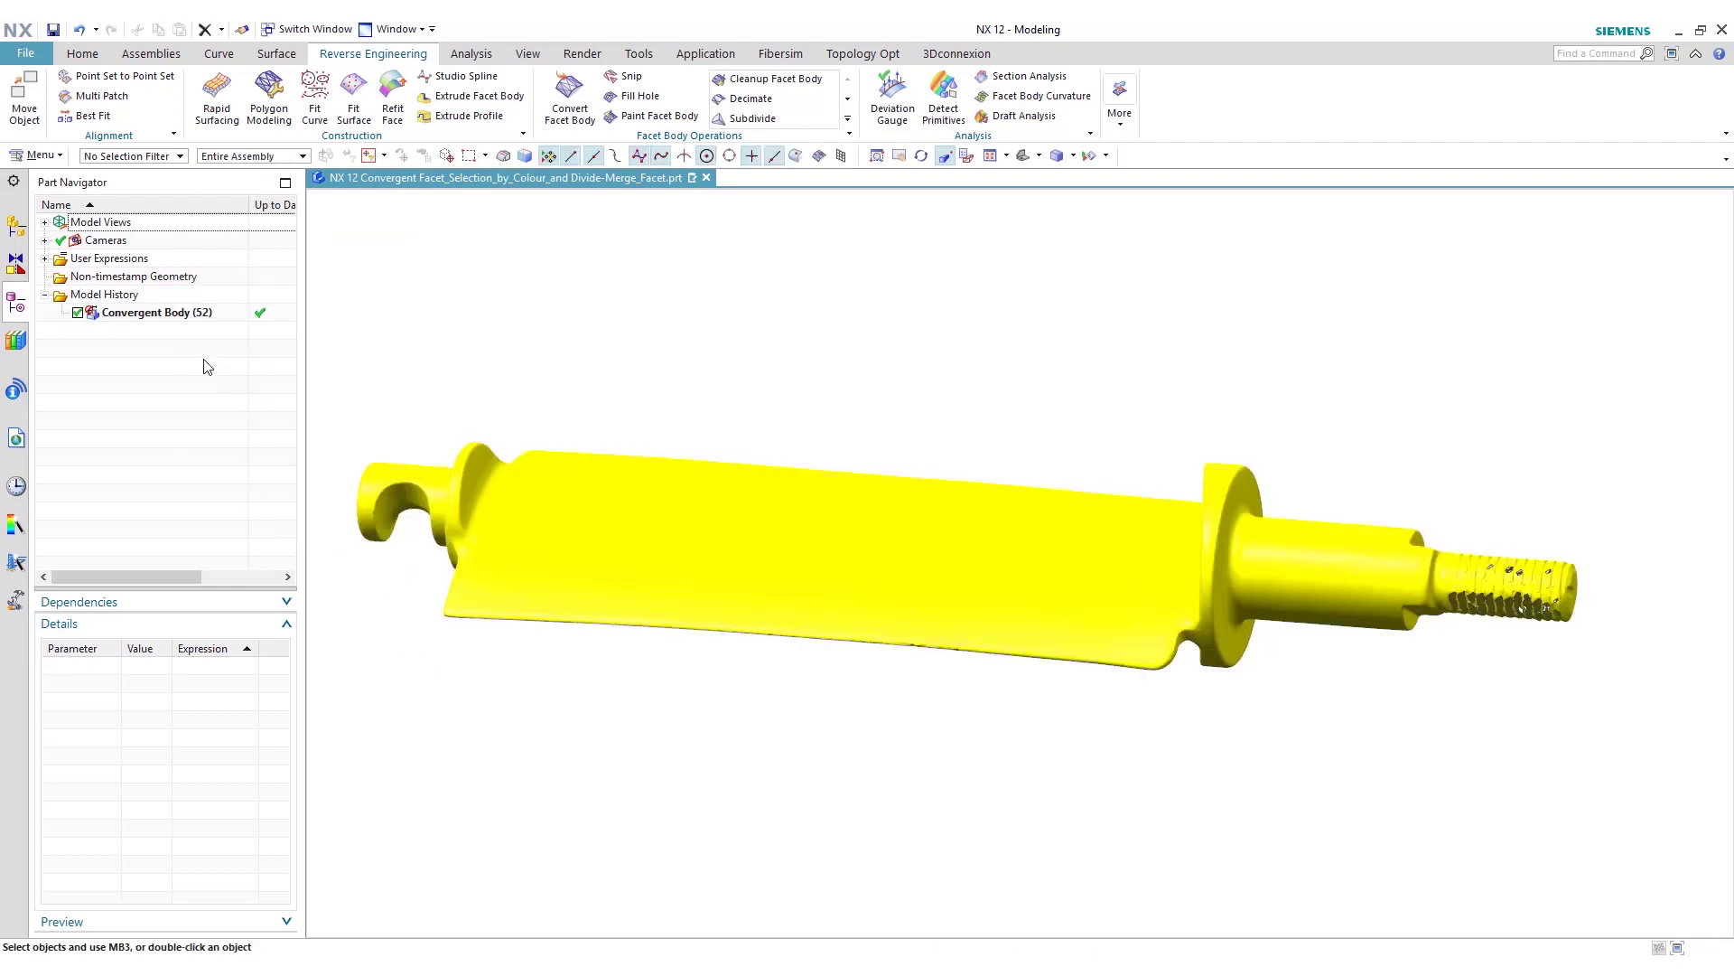
click(215, 313)
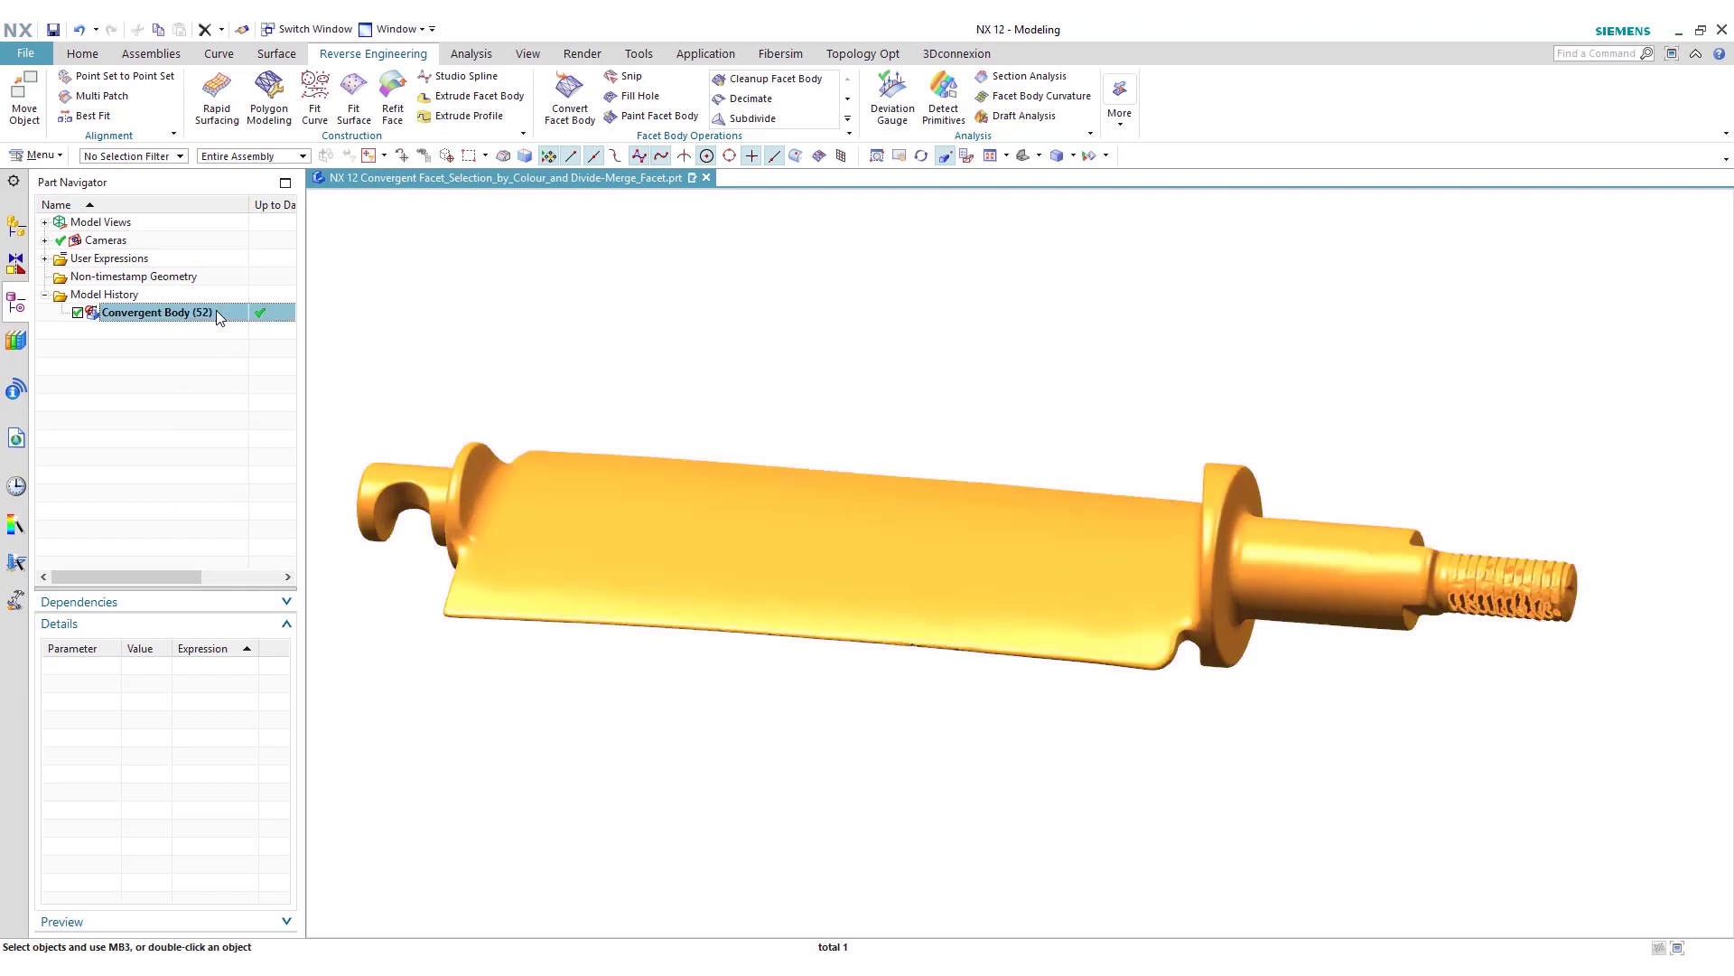
click(528, 56)
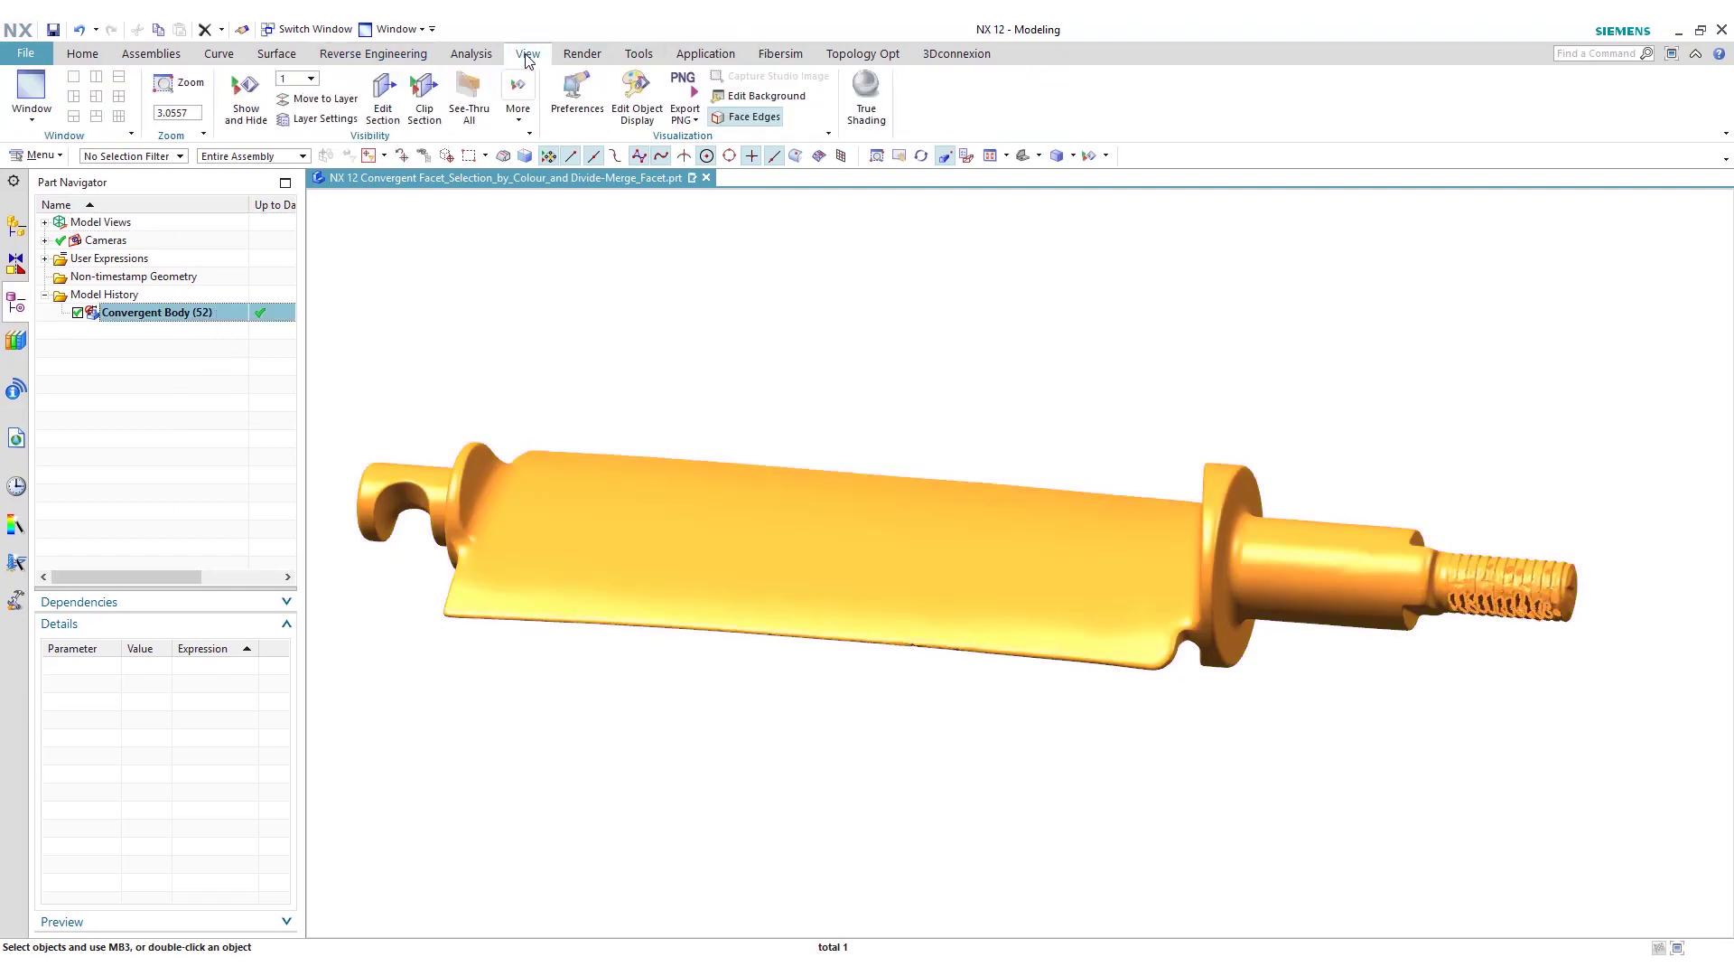
click(637, 102)
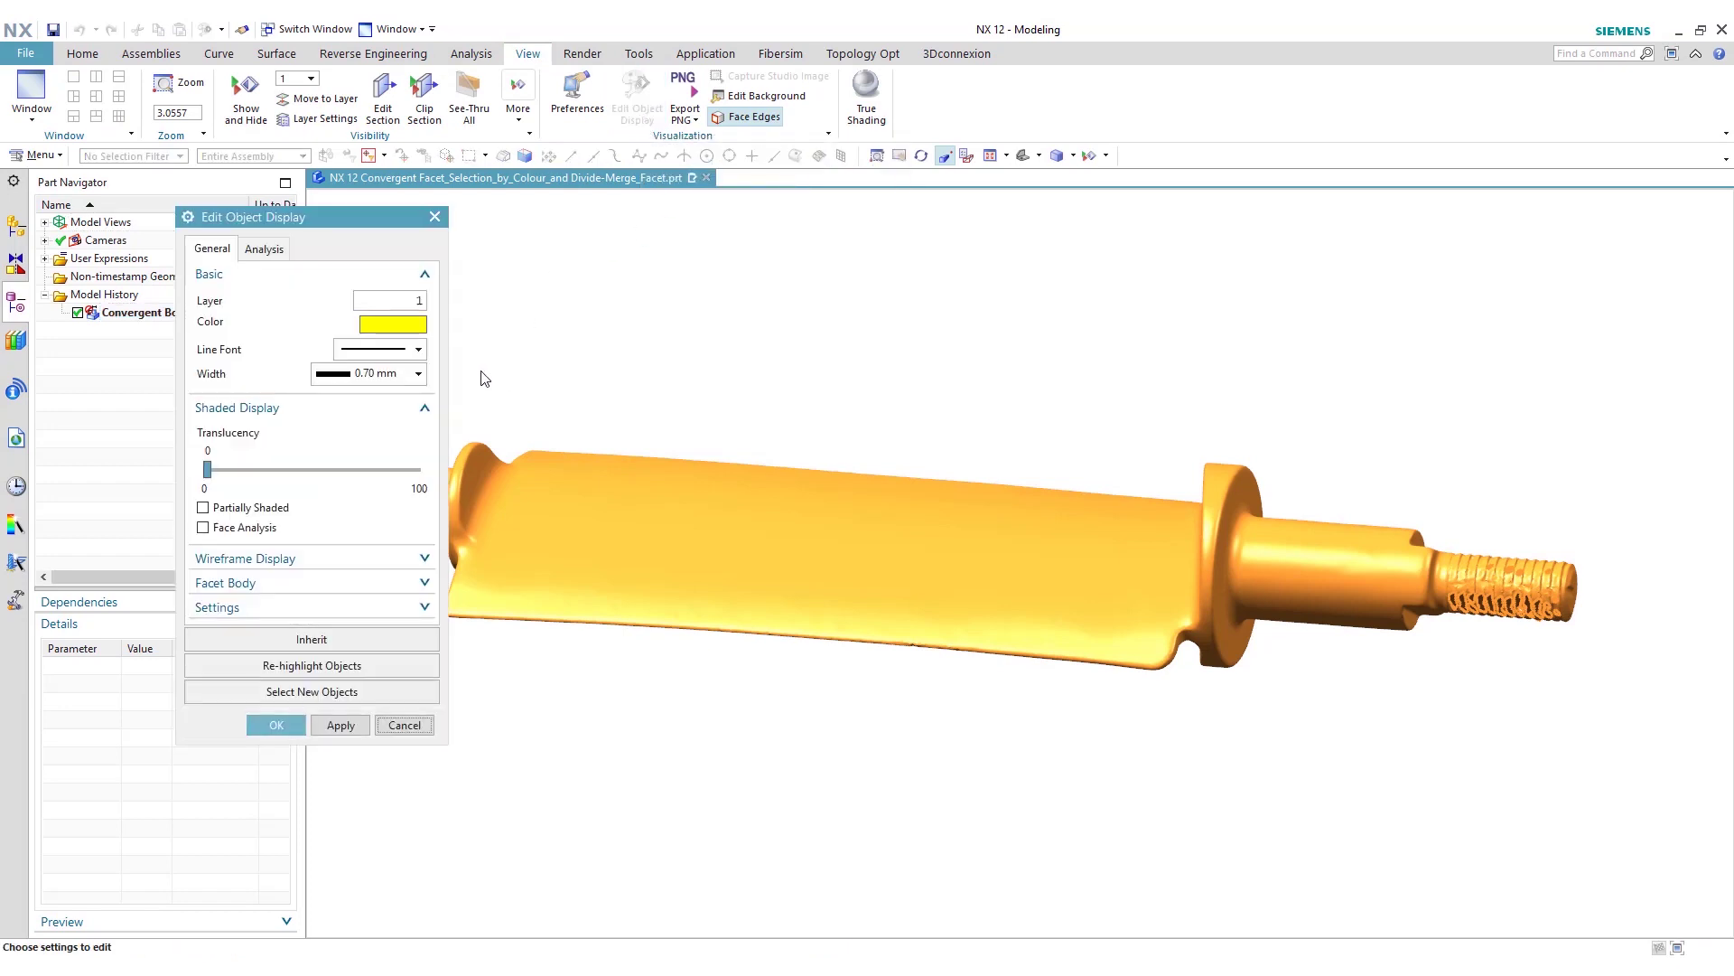
click(393, 323)
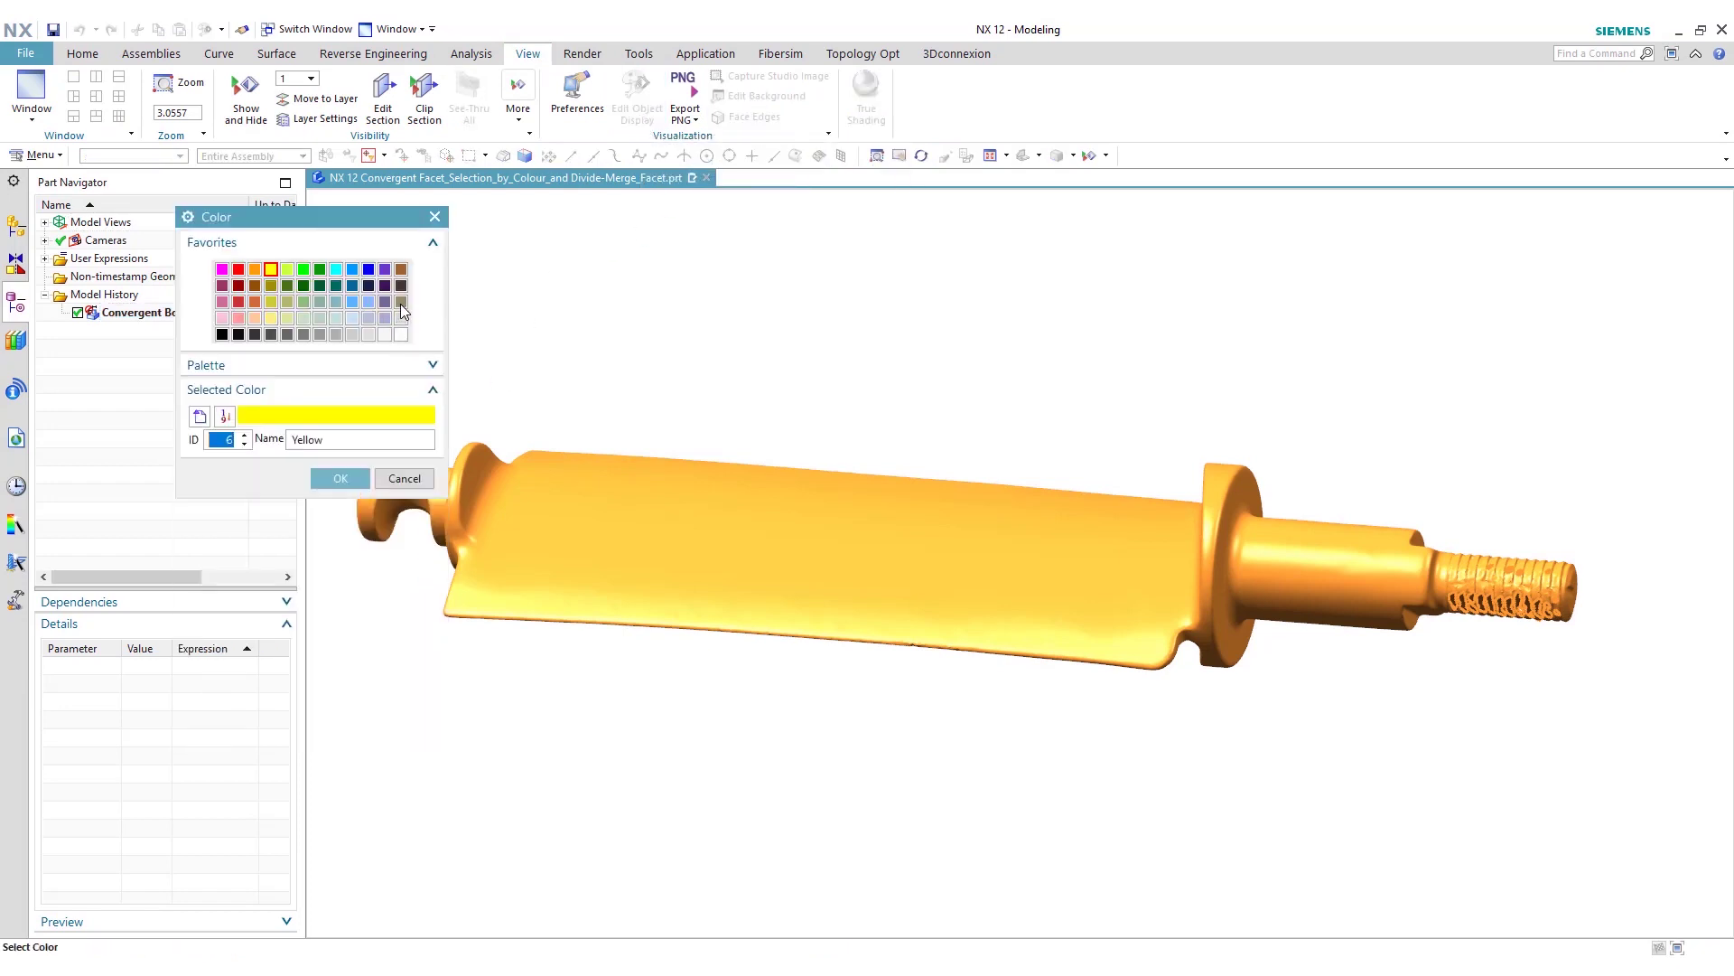
click(401, 303)
click(360, 482)
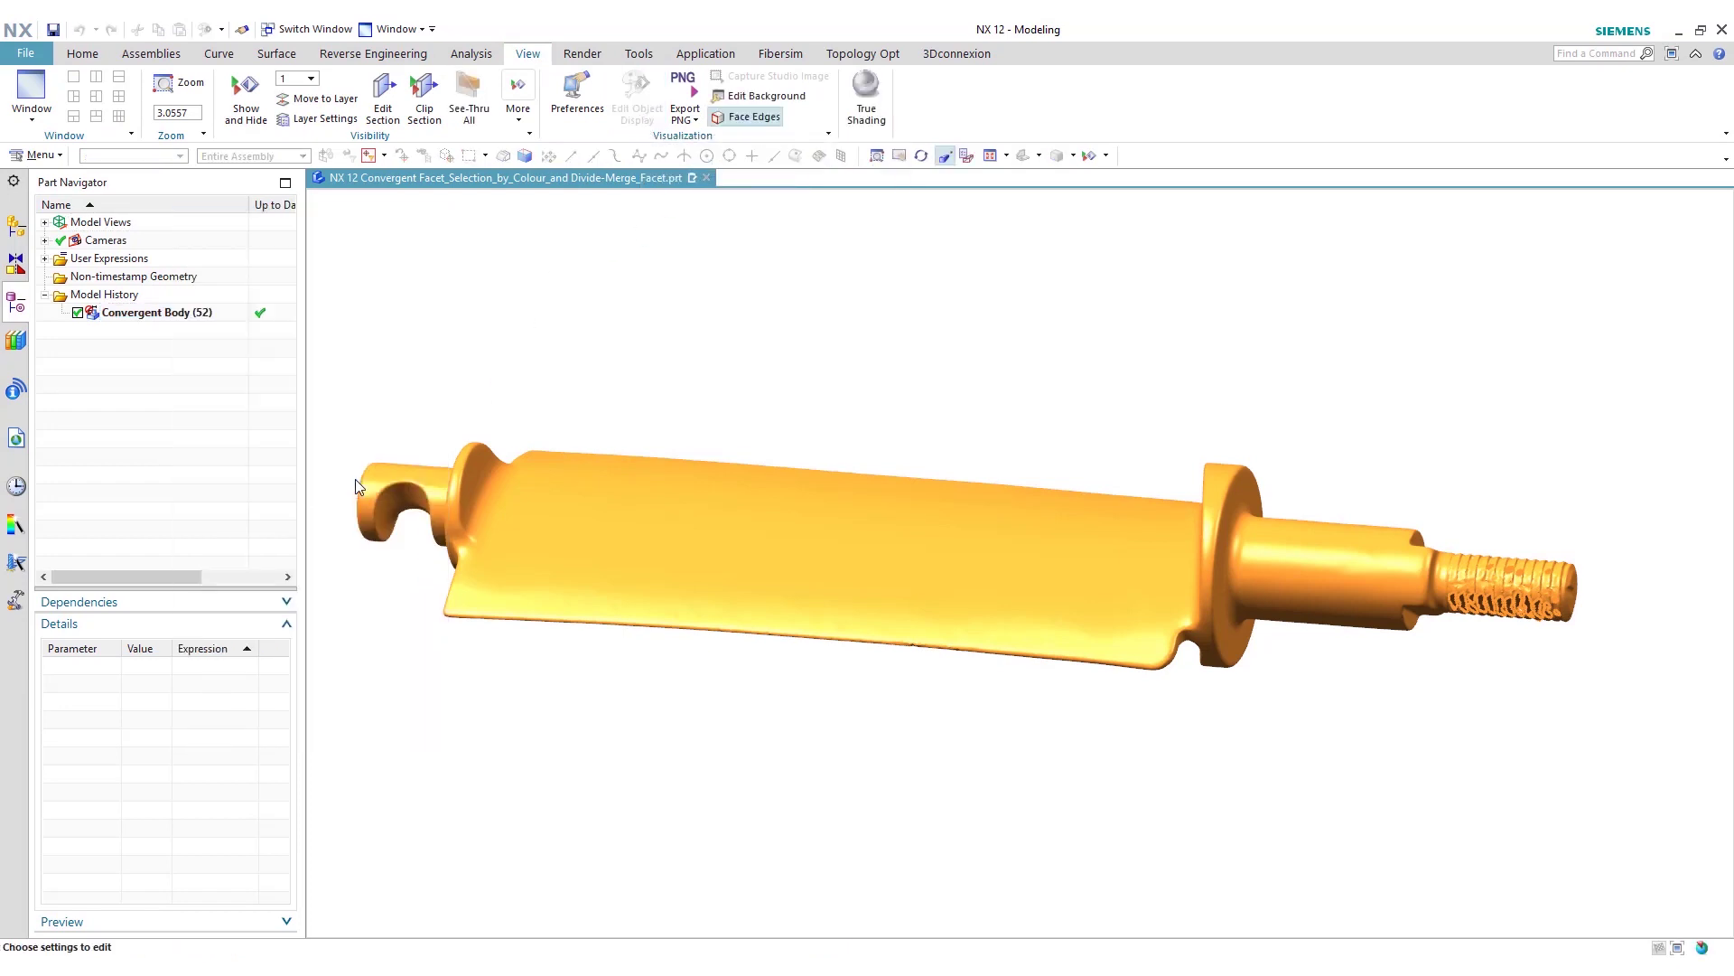
click(352, 728)
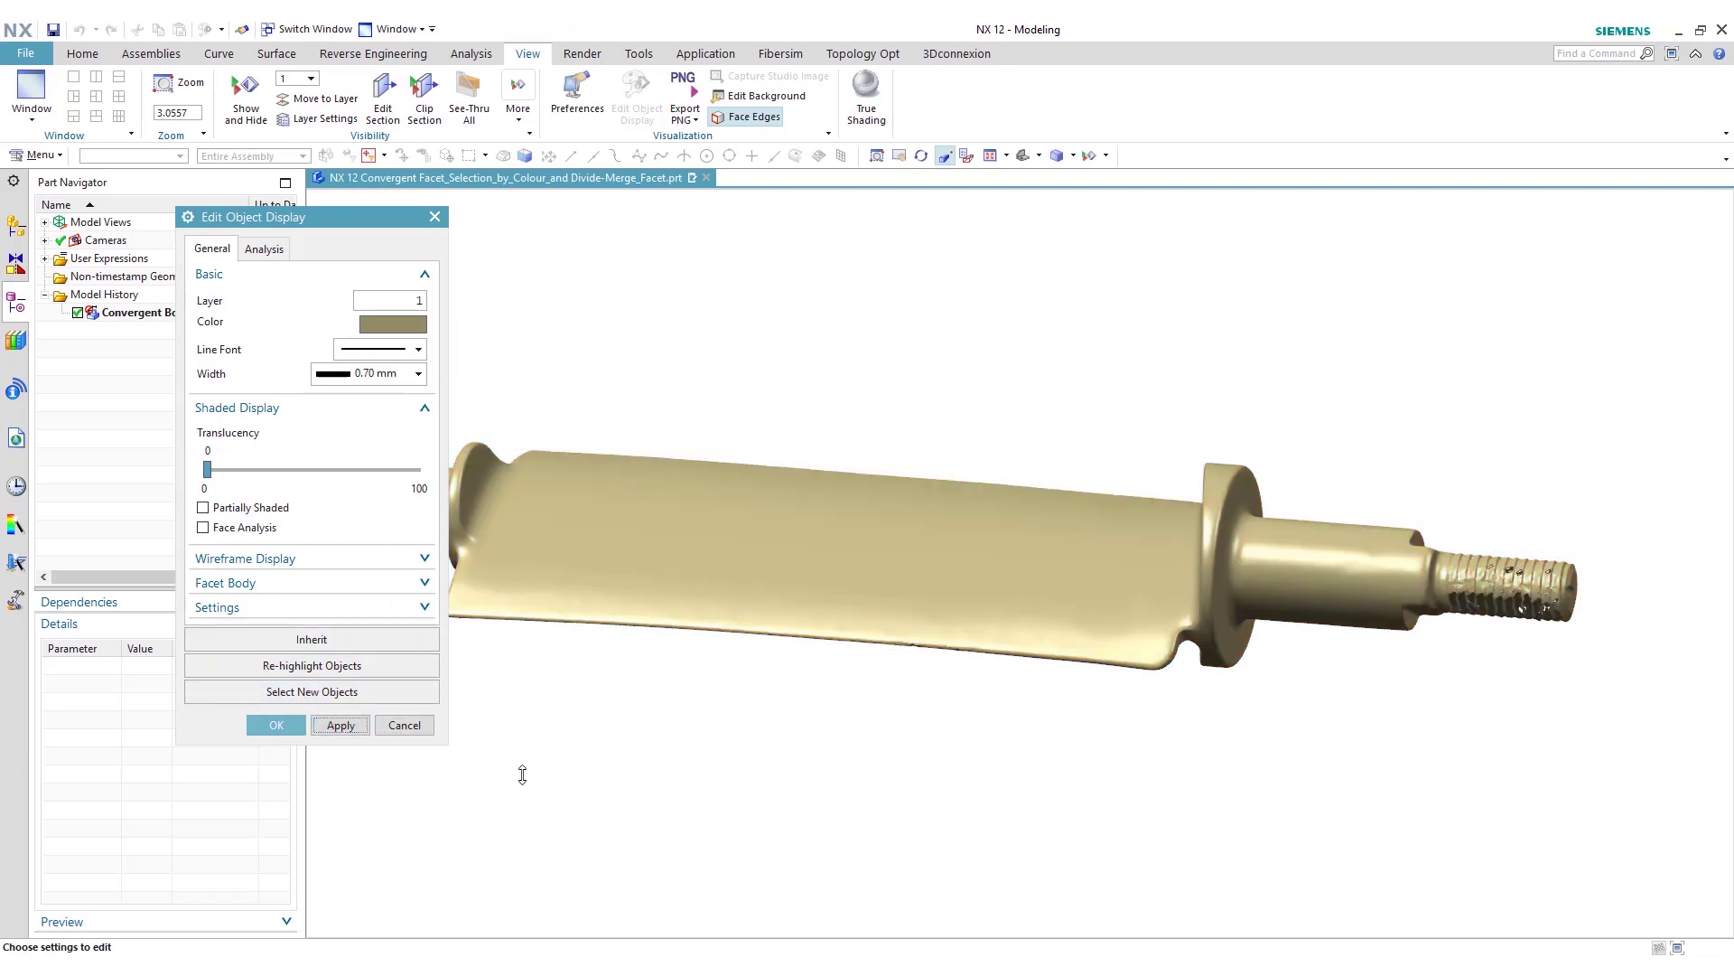
click(403, 725)
scroll(941, 470, down, 1)
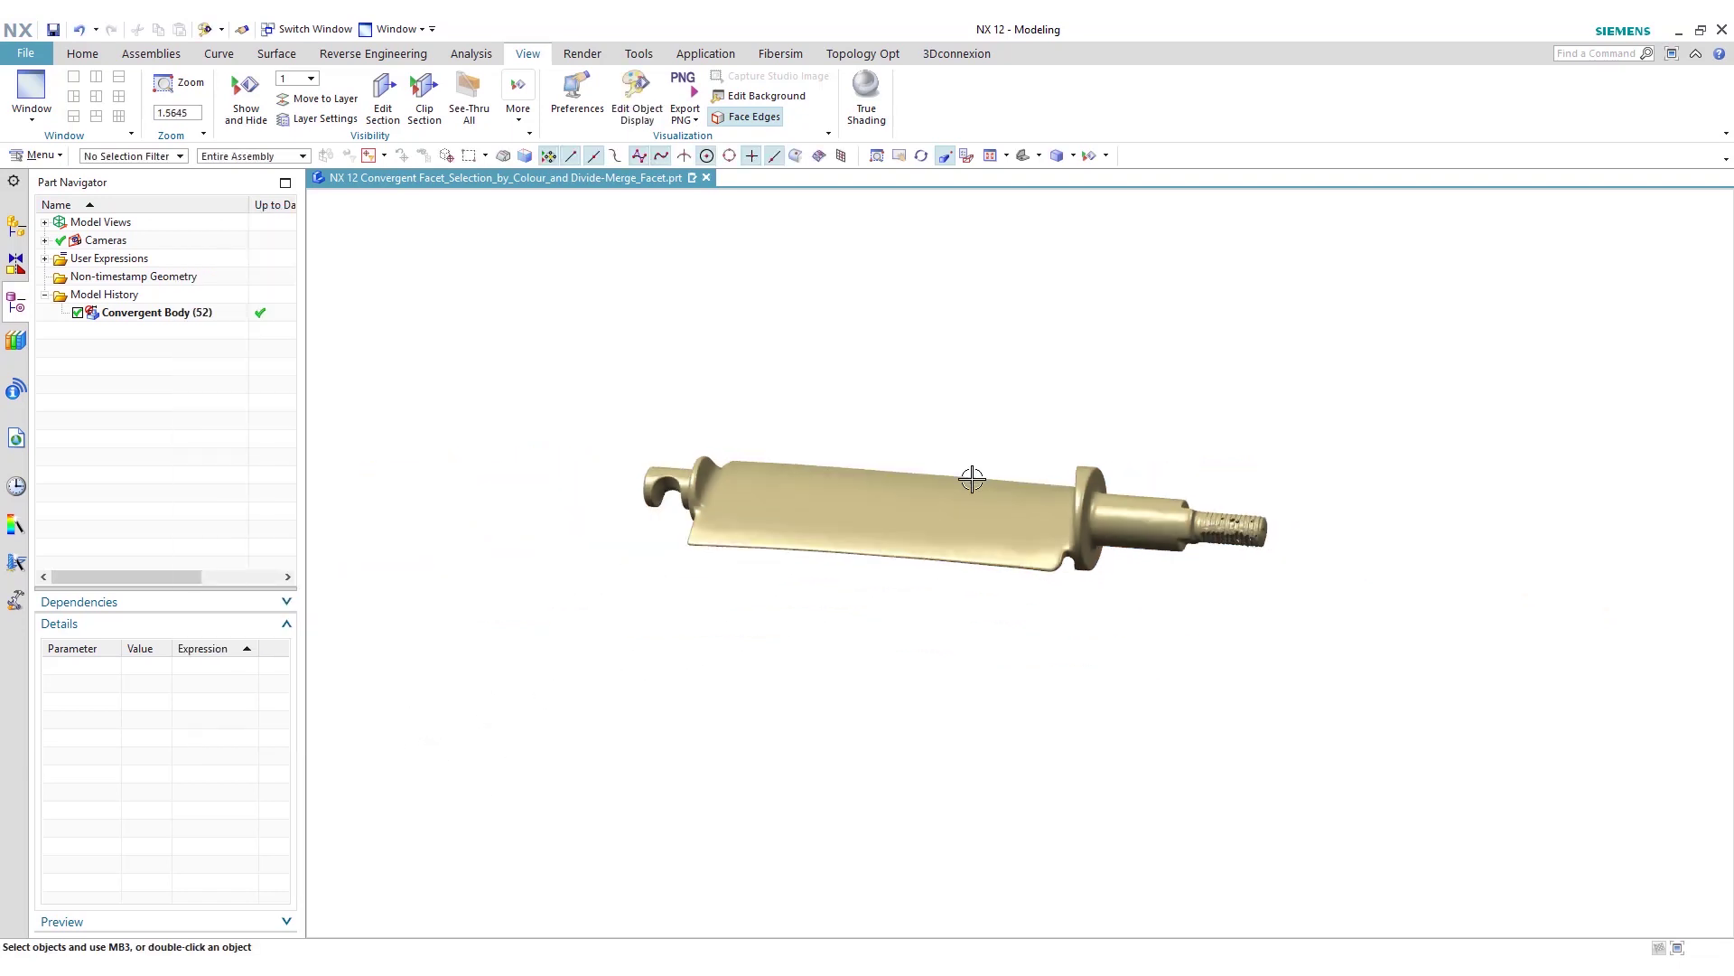
Step: Zoom and rotate onto the holed threaded end, with Reverse Engineering tools showing
scroll(1252, 516, down, 1)
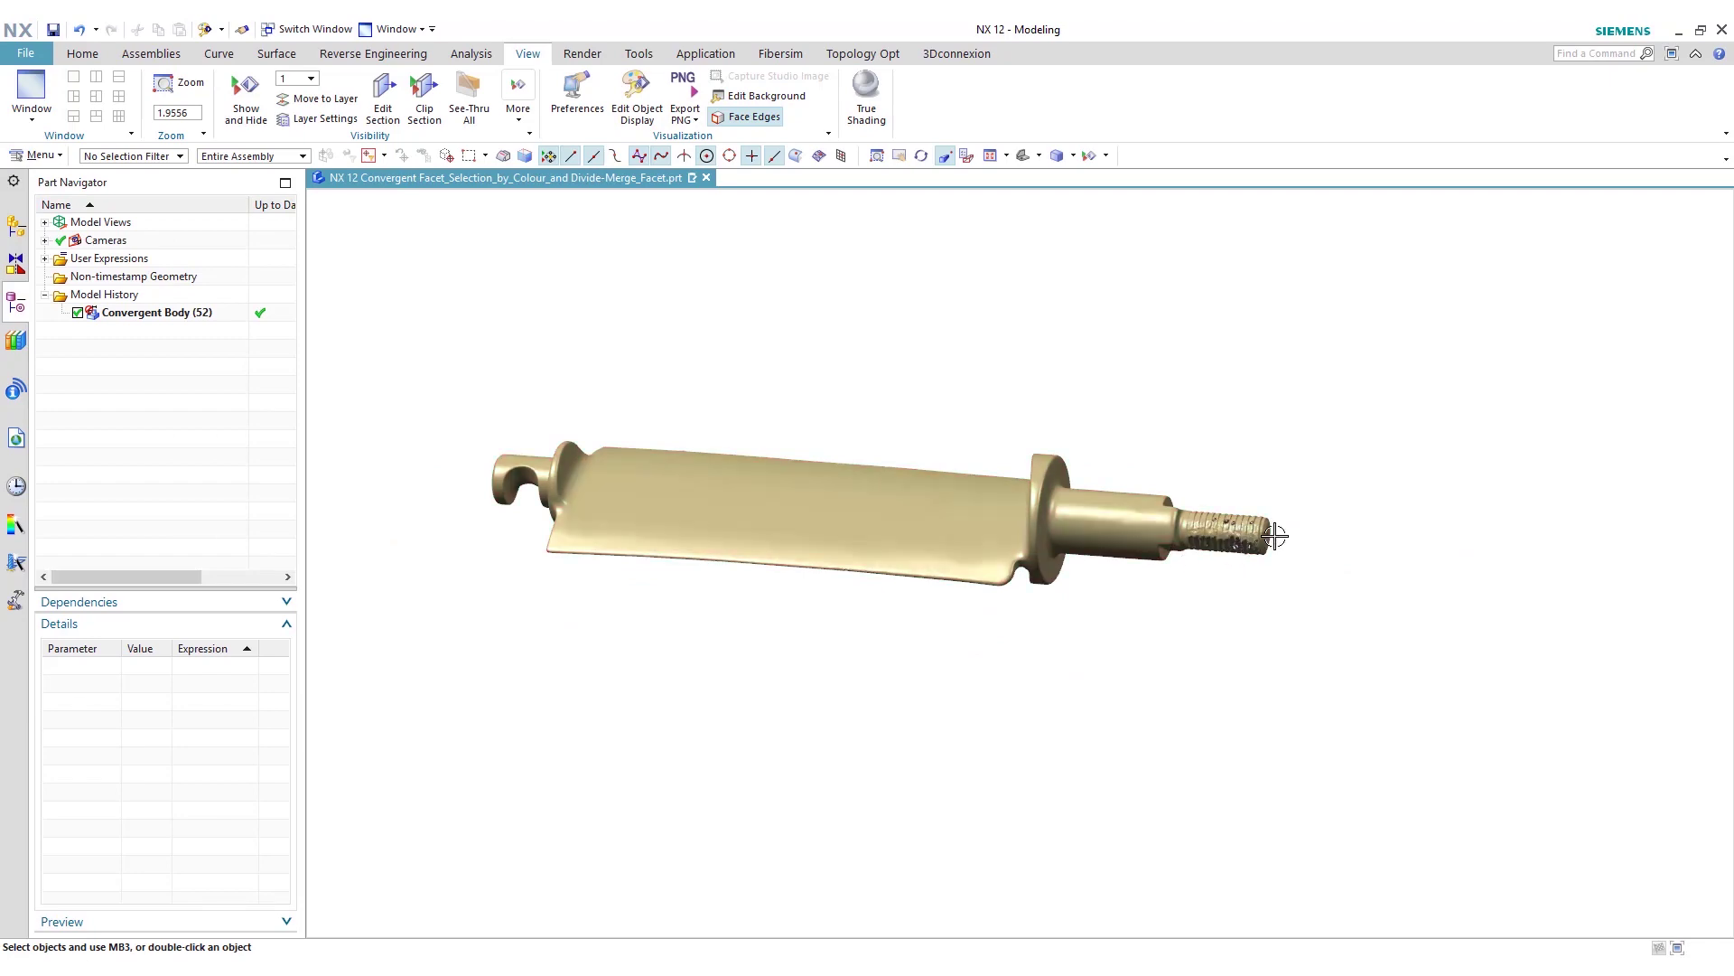
scroll(1256, 549, up, 2)
scroll(1256, 549, up, 6)
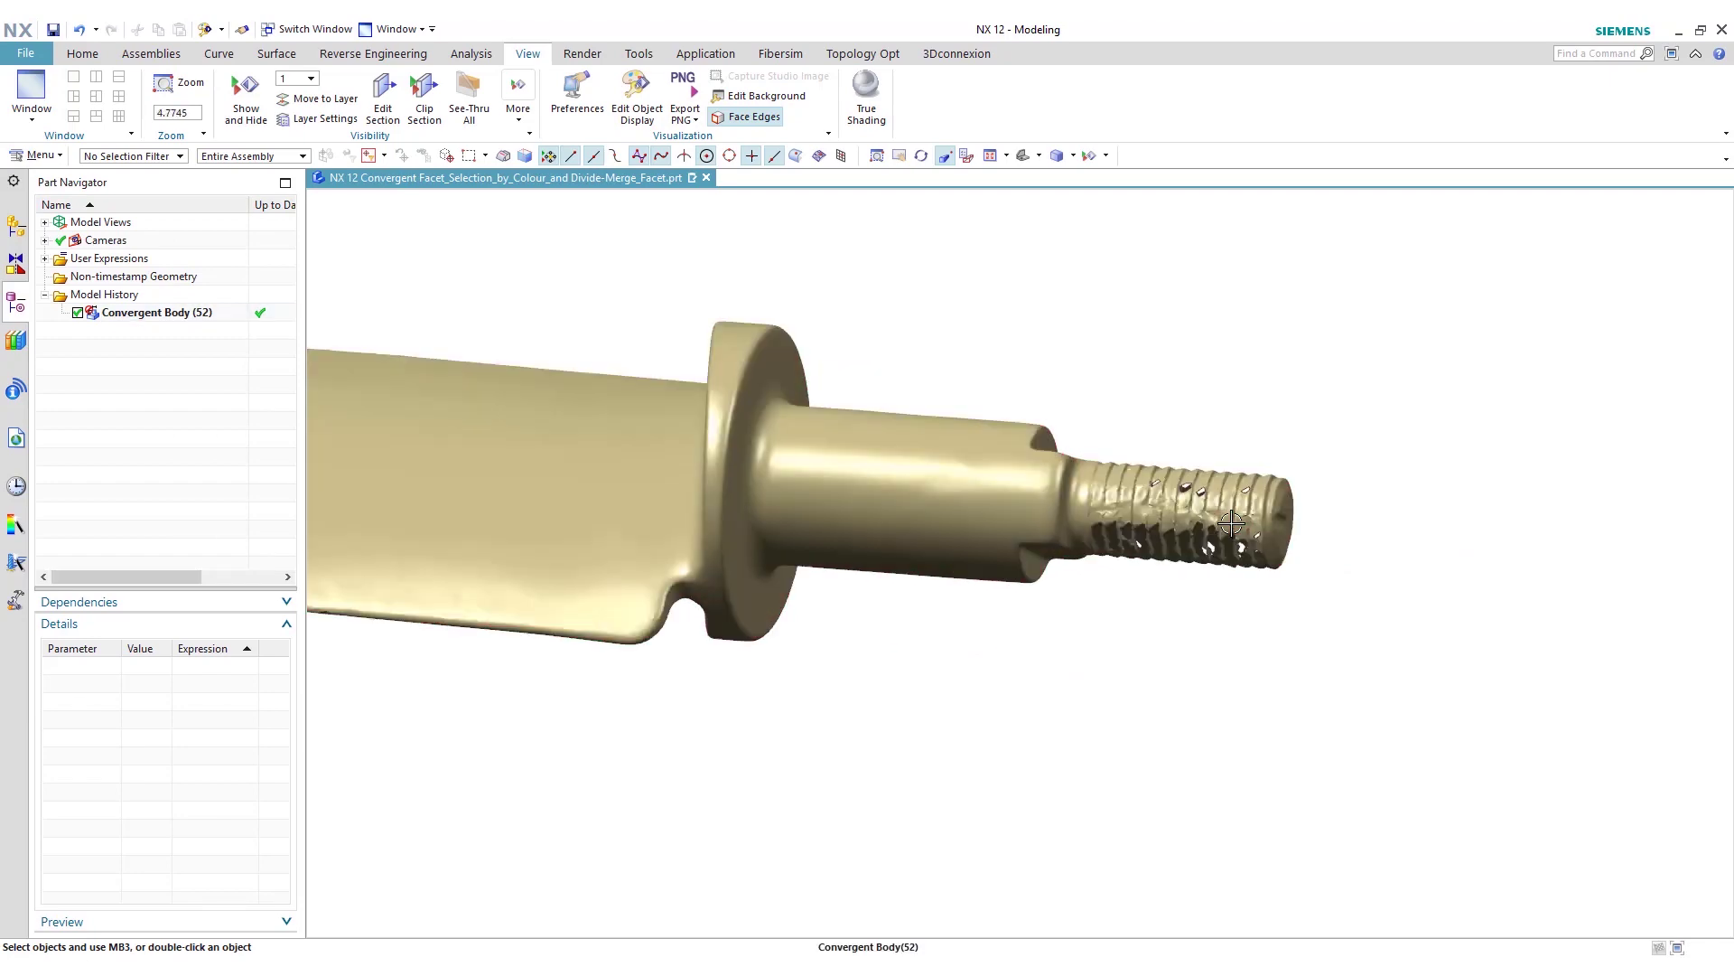
middle_drag(1194, 524, 1264, 542)
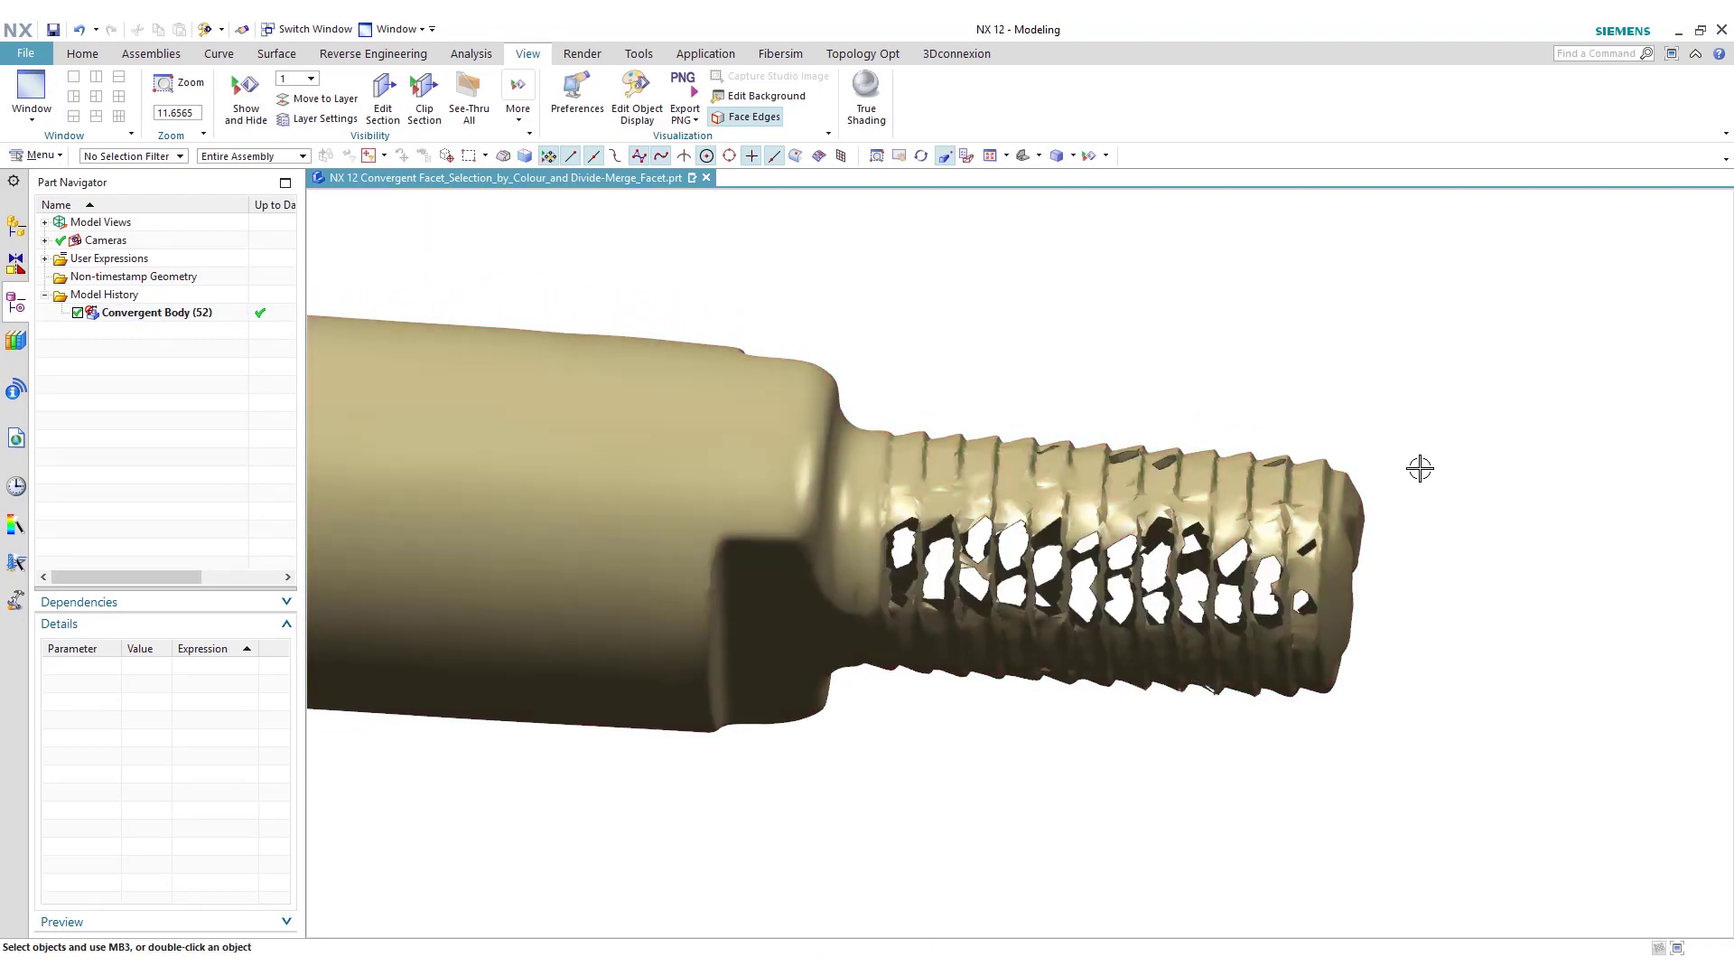
click(383, 60)
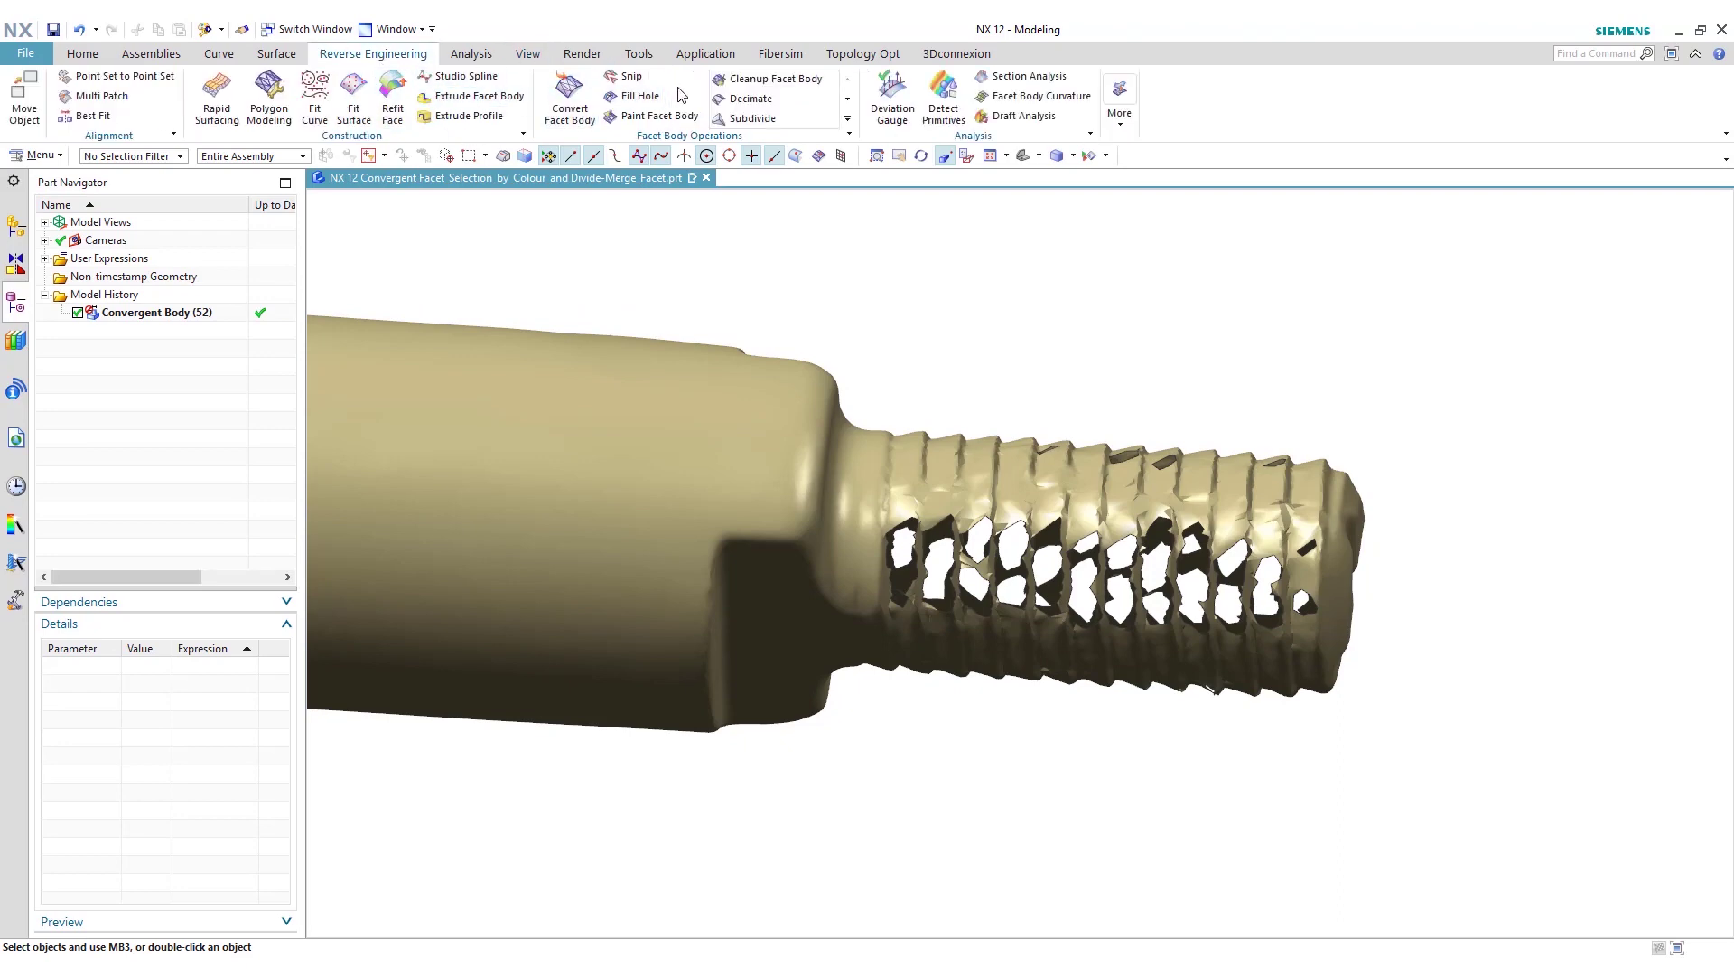
Step: Fill the thread holes using By Number of Edges with Max Edge raised to 63
click(647, 100)
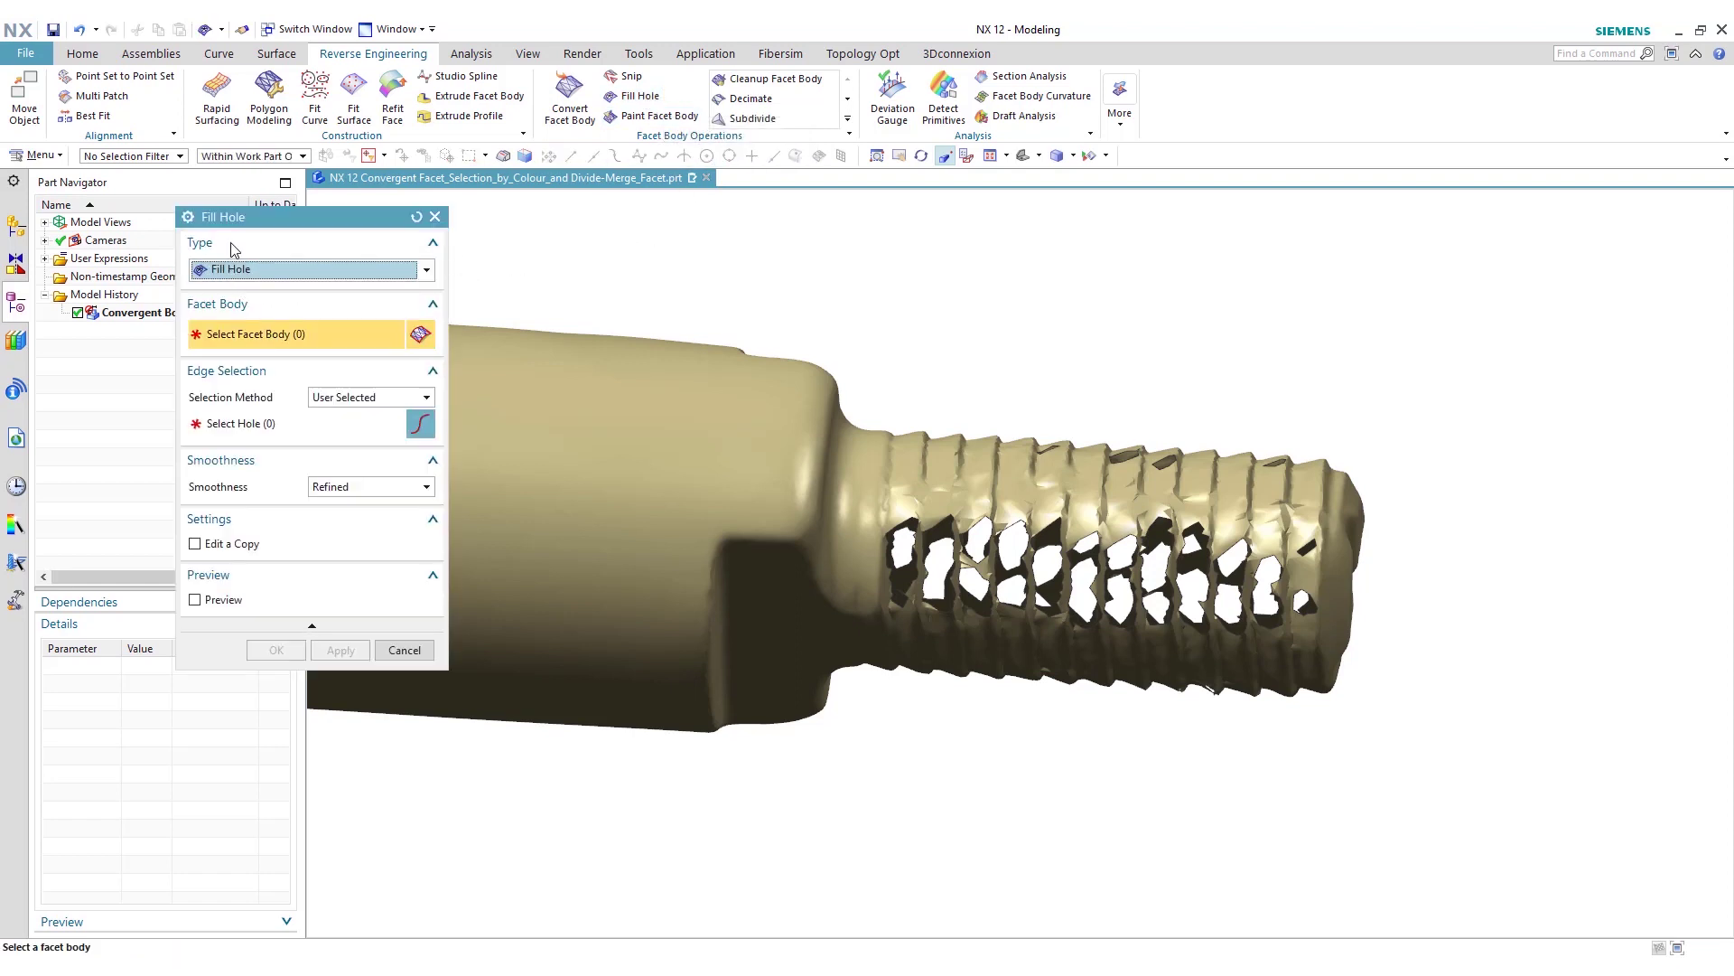
click(421, 271)
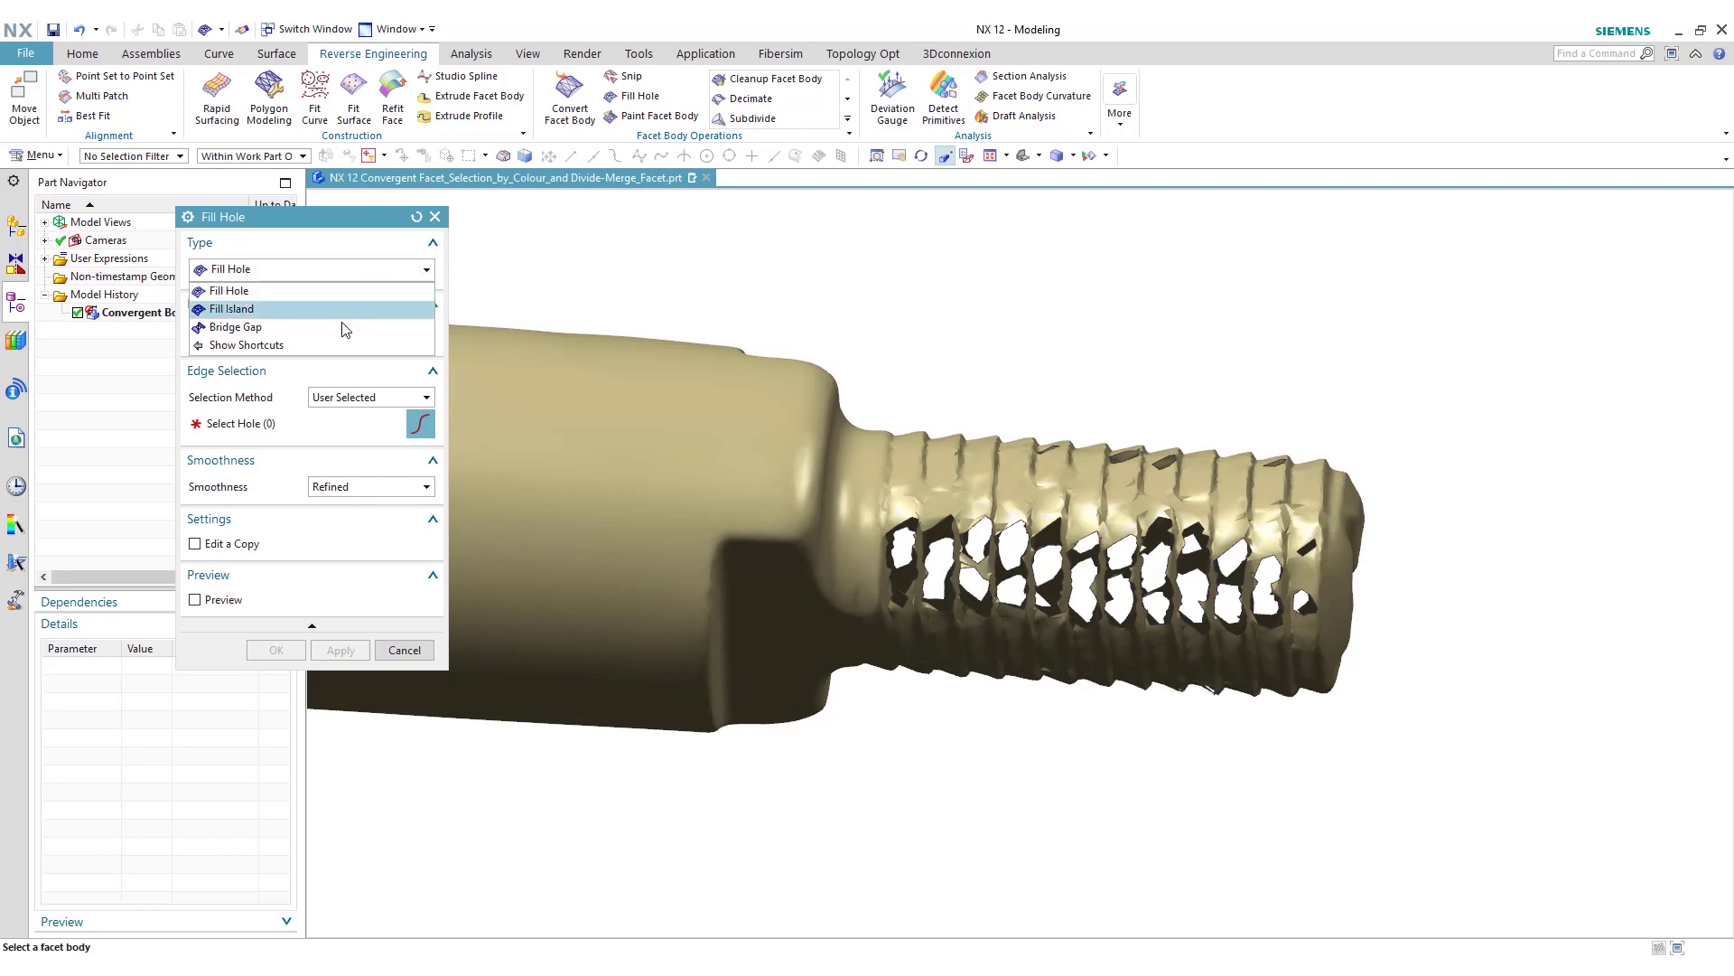
click(339, 291)
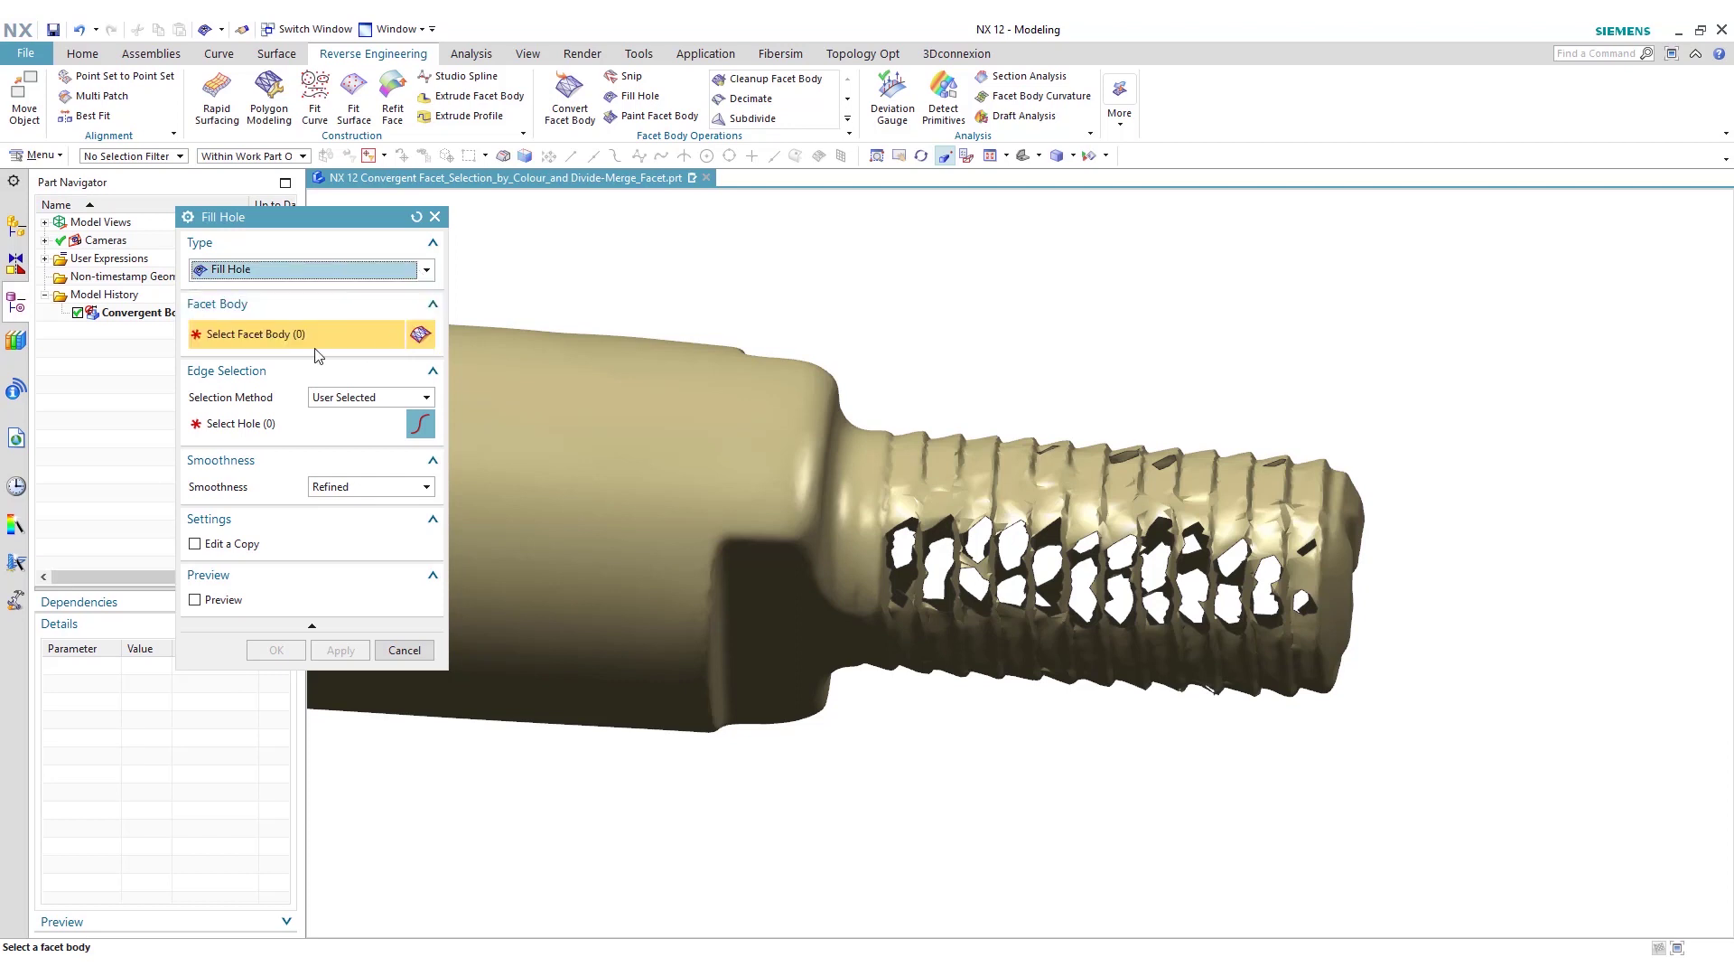
click(637, 476)
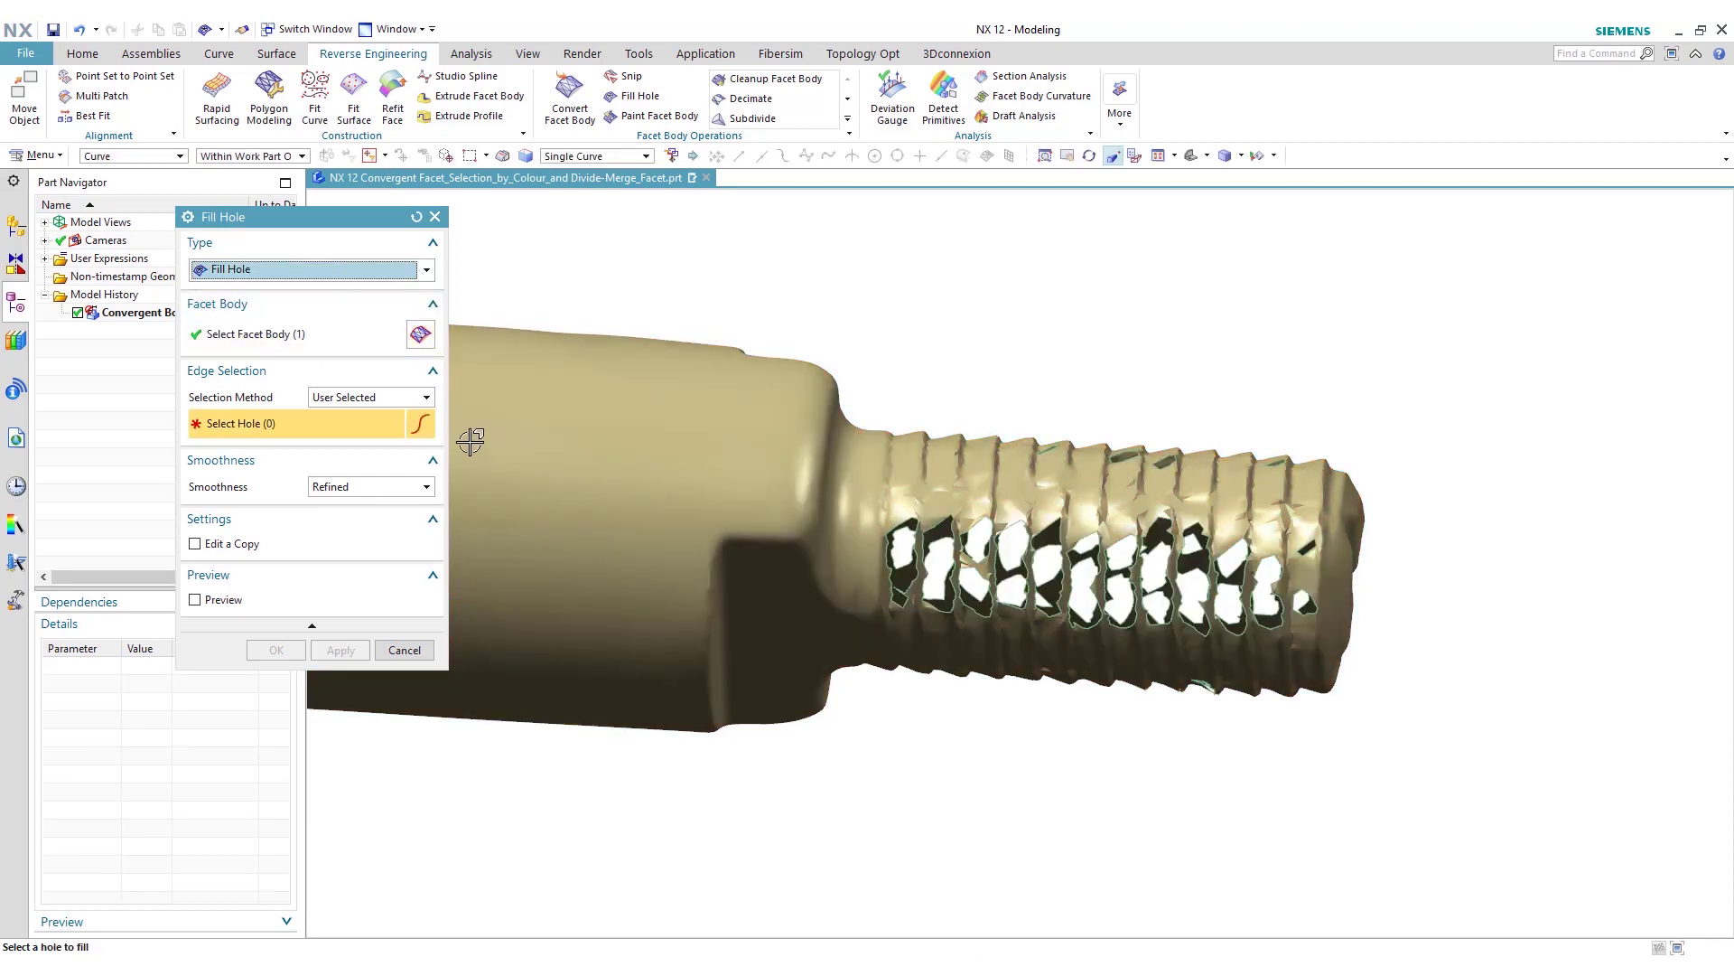
click(426, 398)
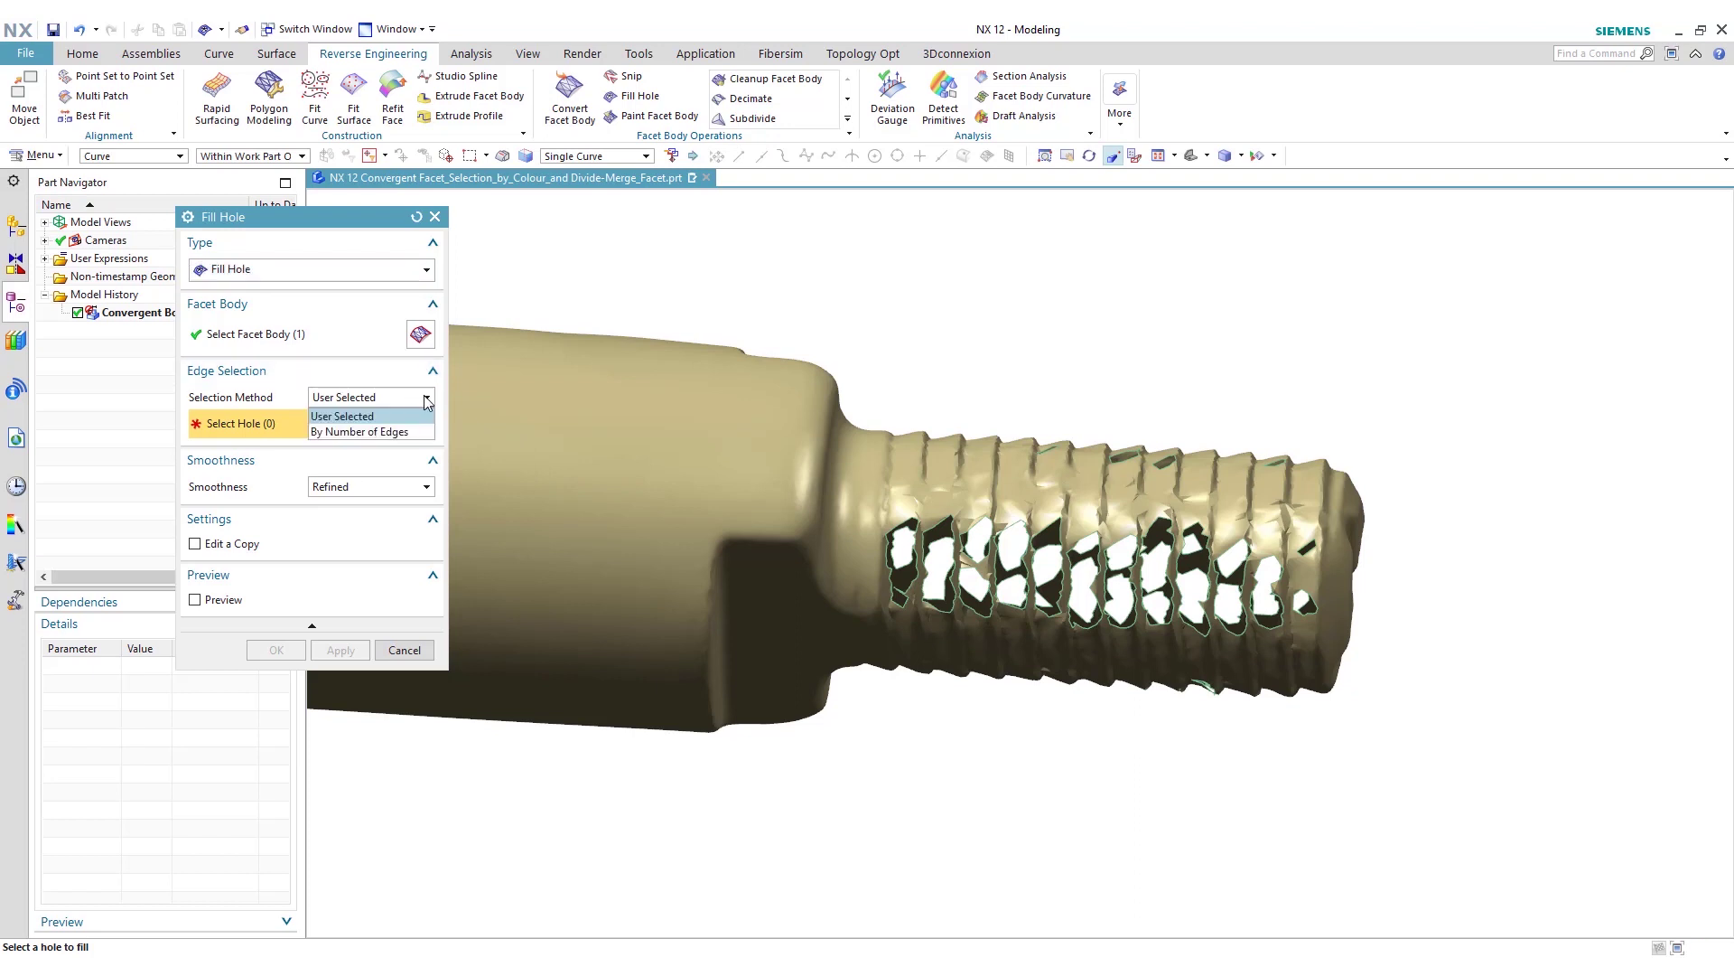
click(394, 432)
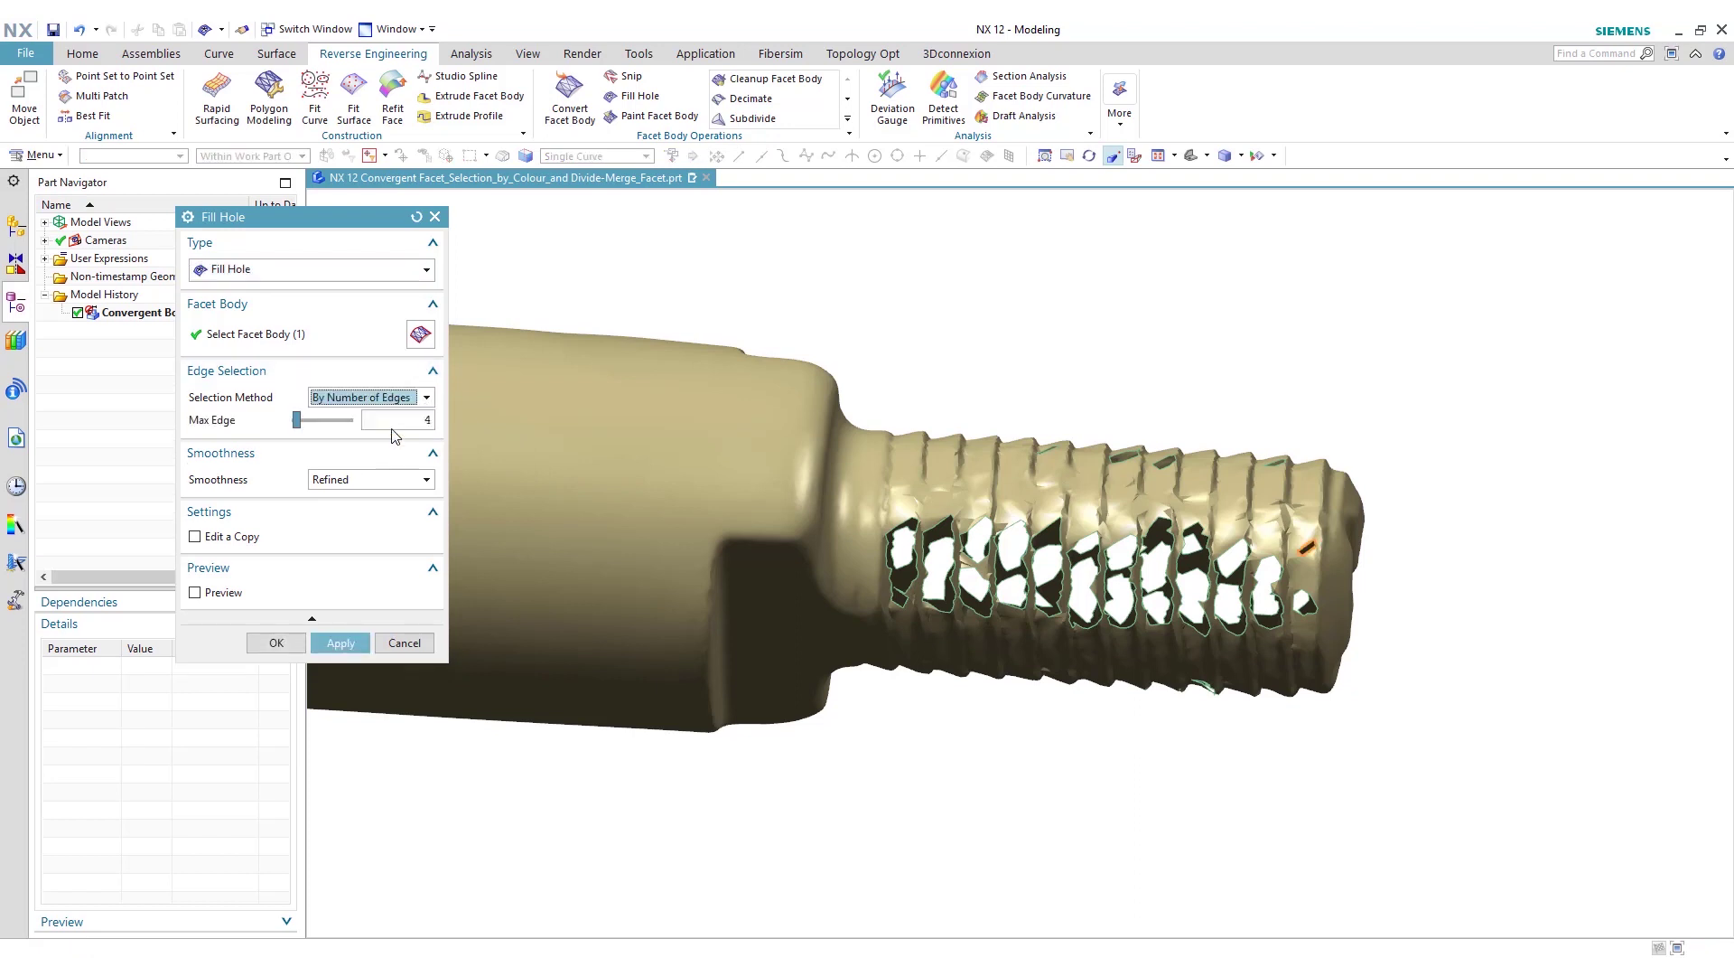
drag(301, 424, 382, 437)
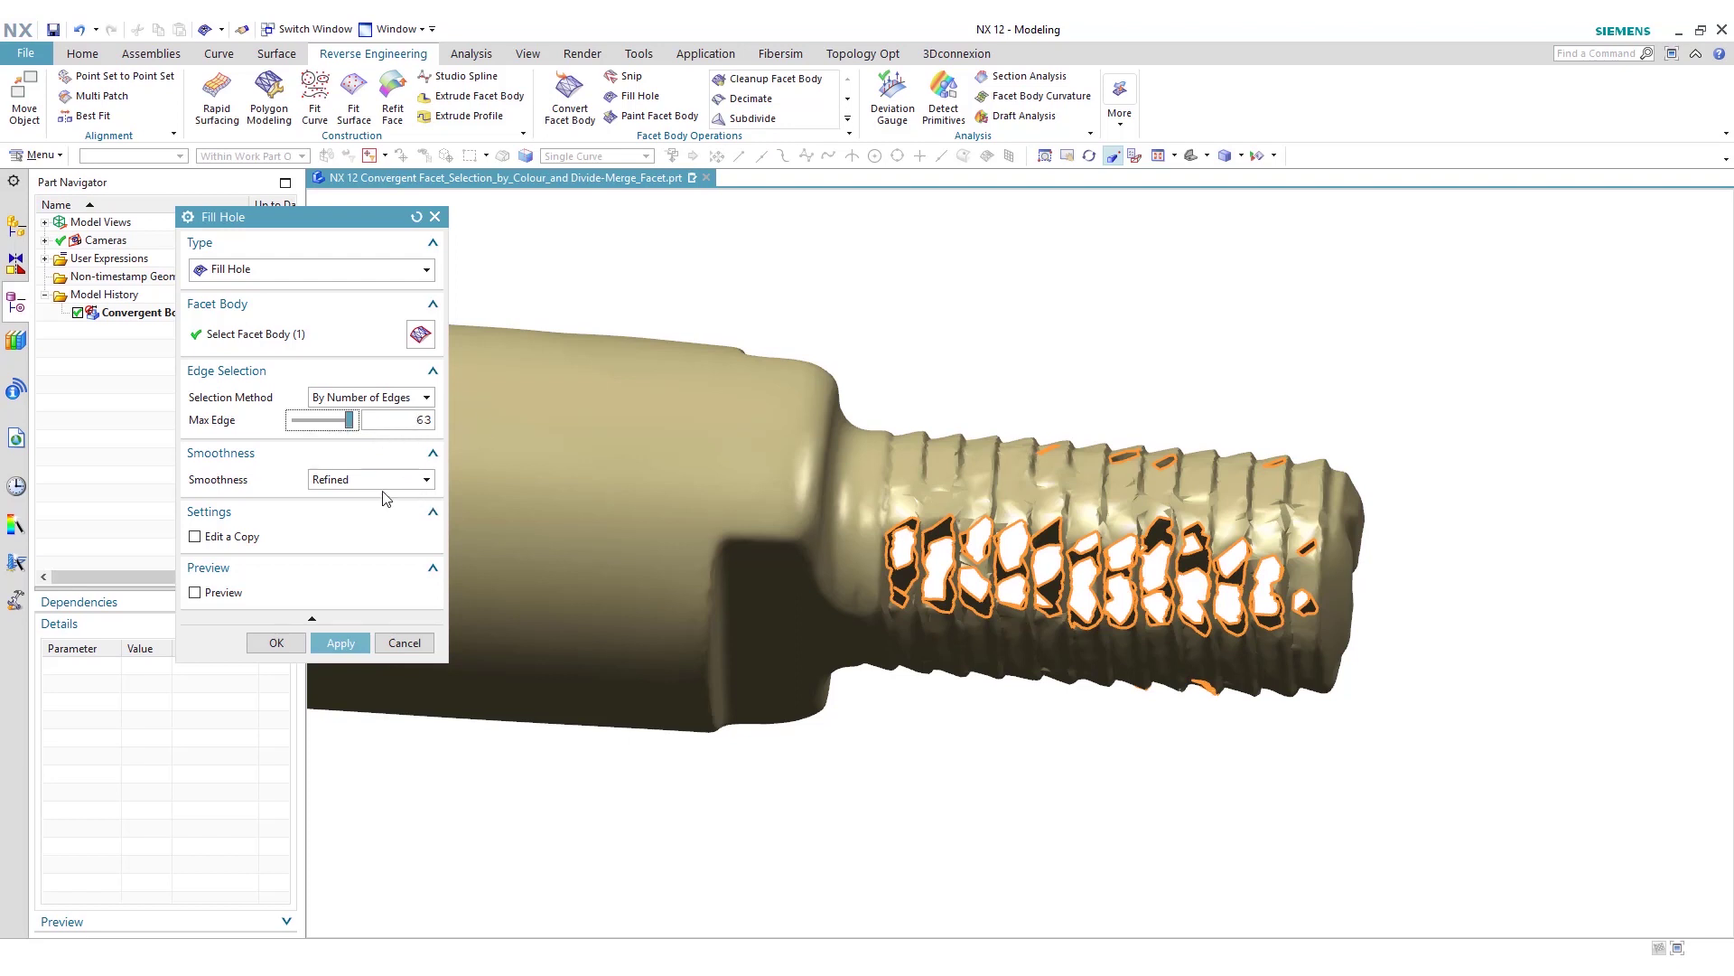
click(343, 642)
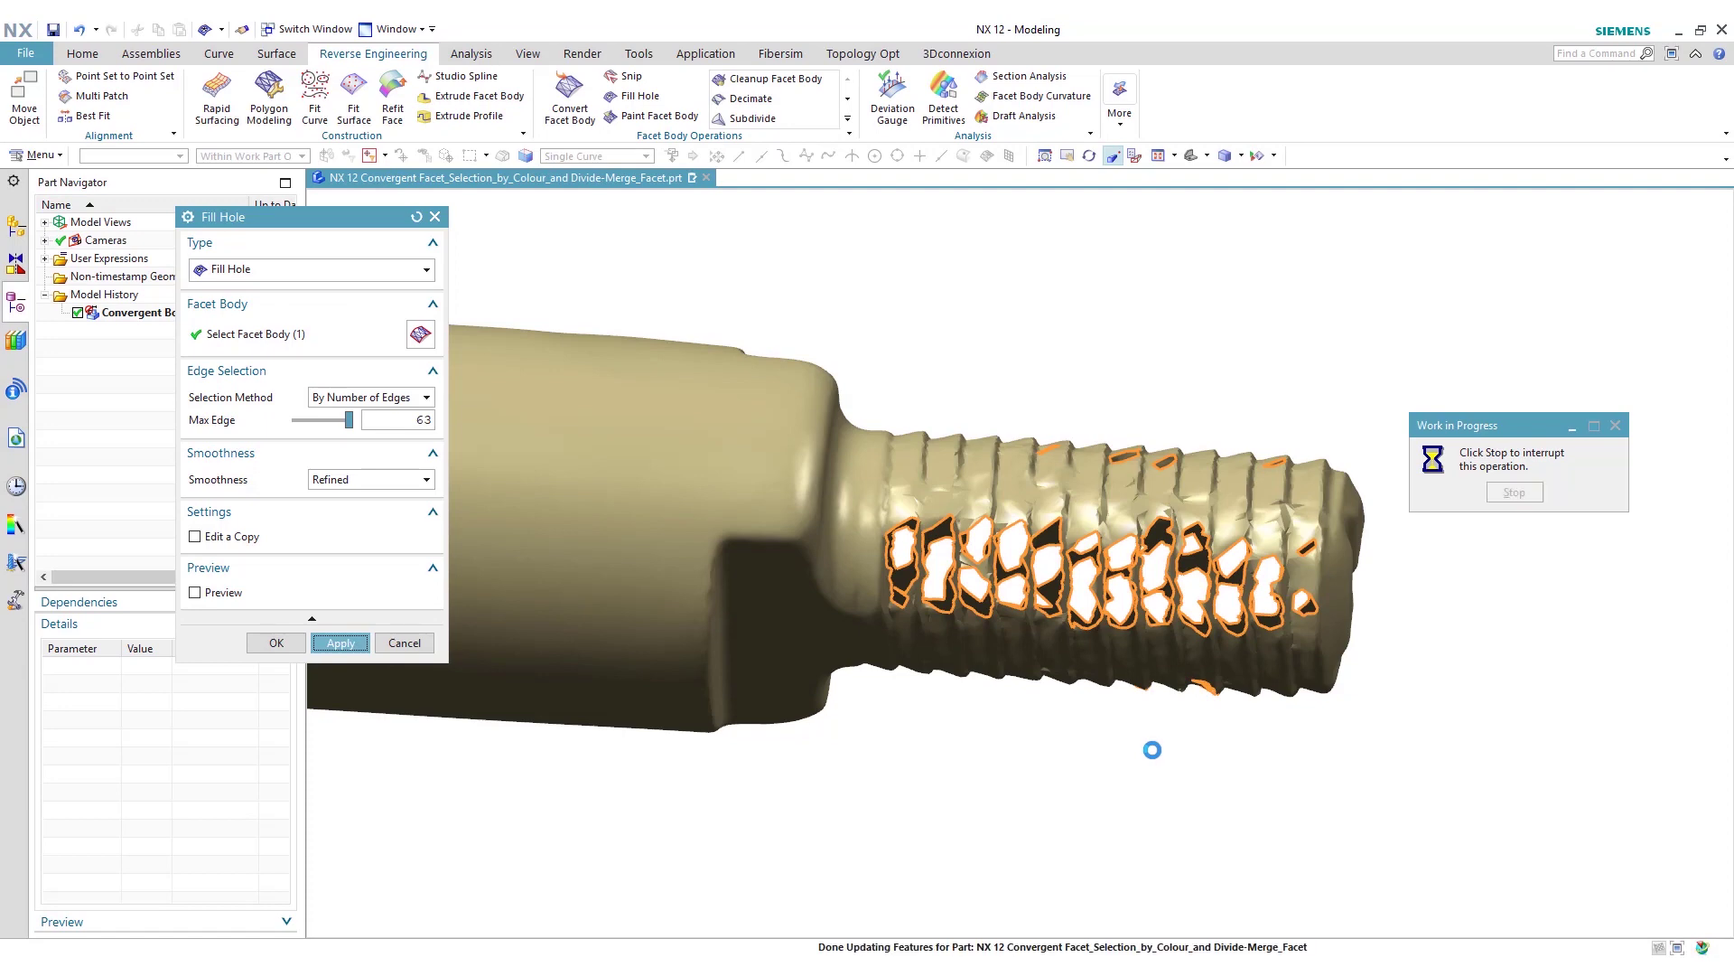
Step: Close Fill Hole, turn the shaft, and start Snip Facet Body by boundary
click(404, 642)
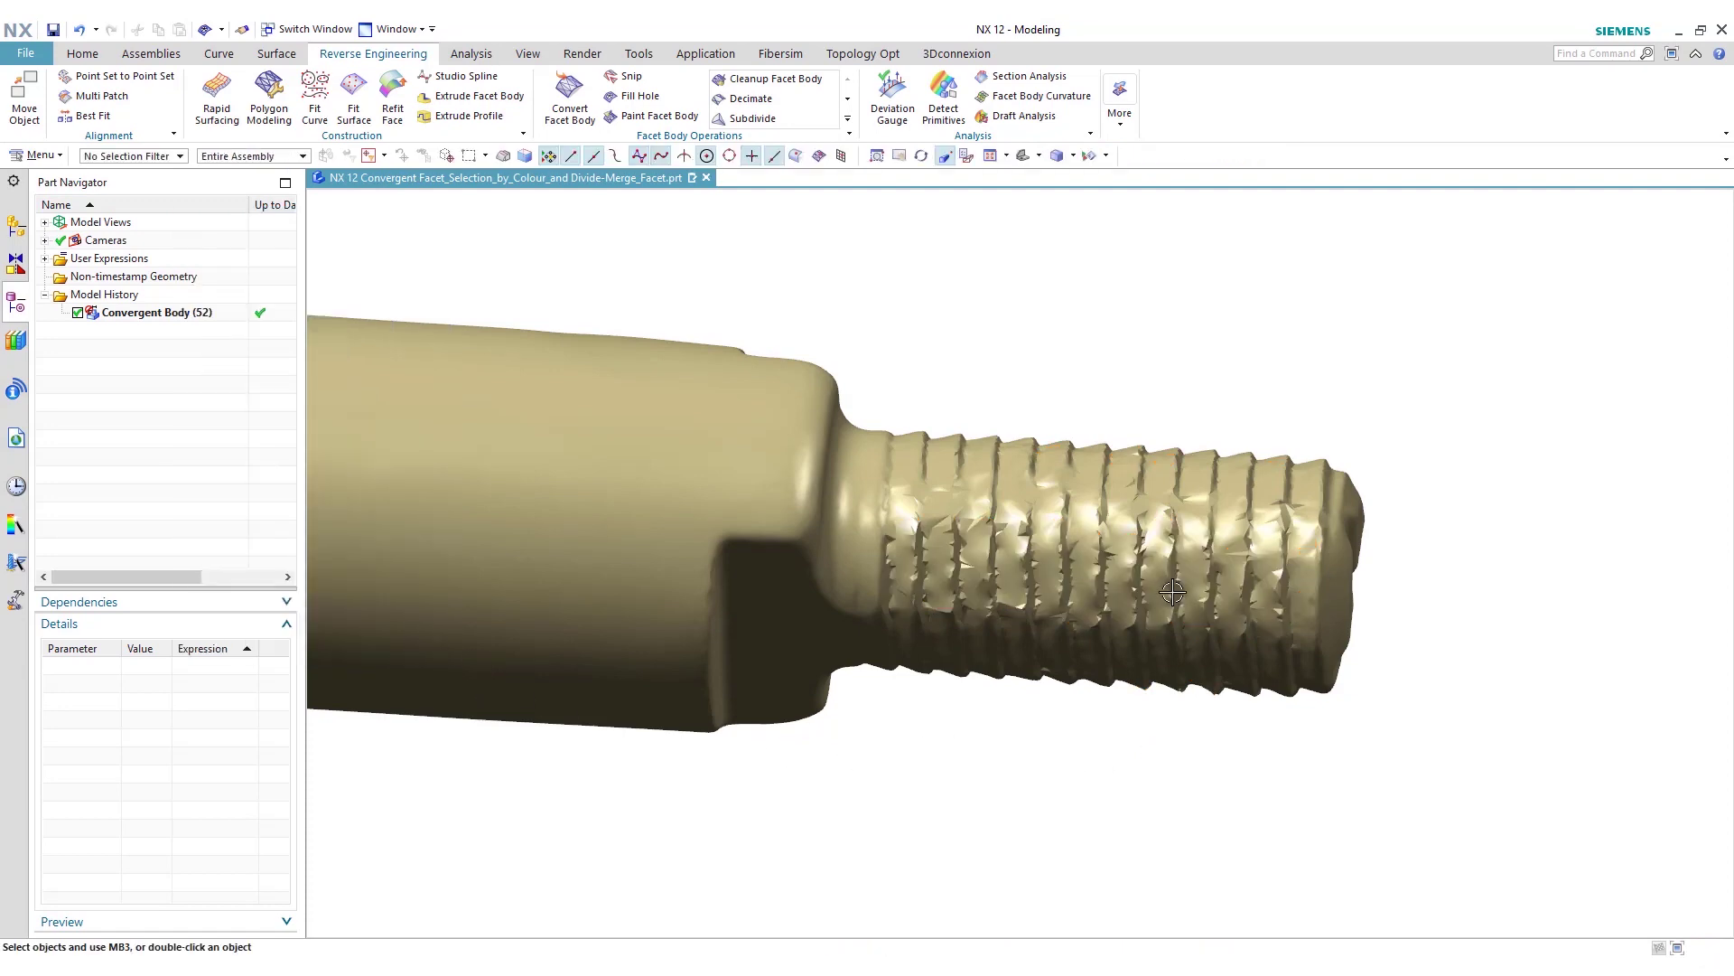
mouse_move(1173, 592)
middle_down()
mouse_move(980, 582)
mouse_move(1146, 584)
middle_up()
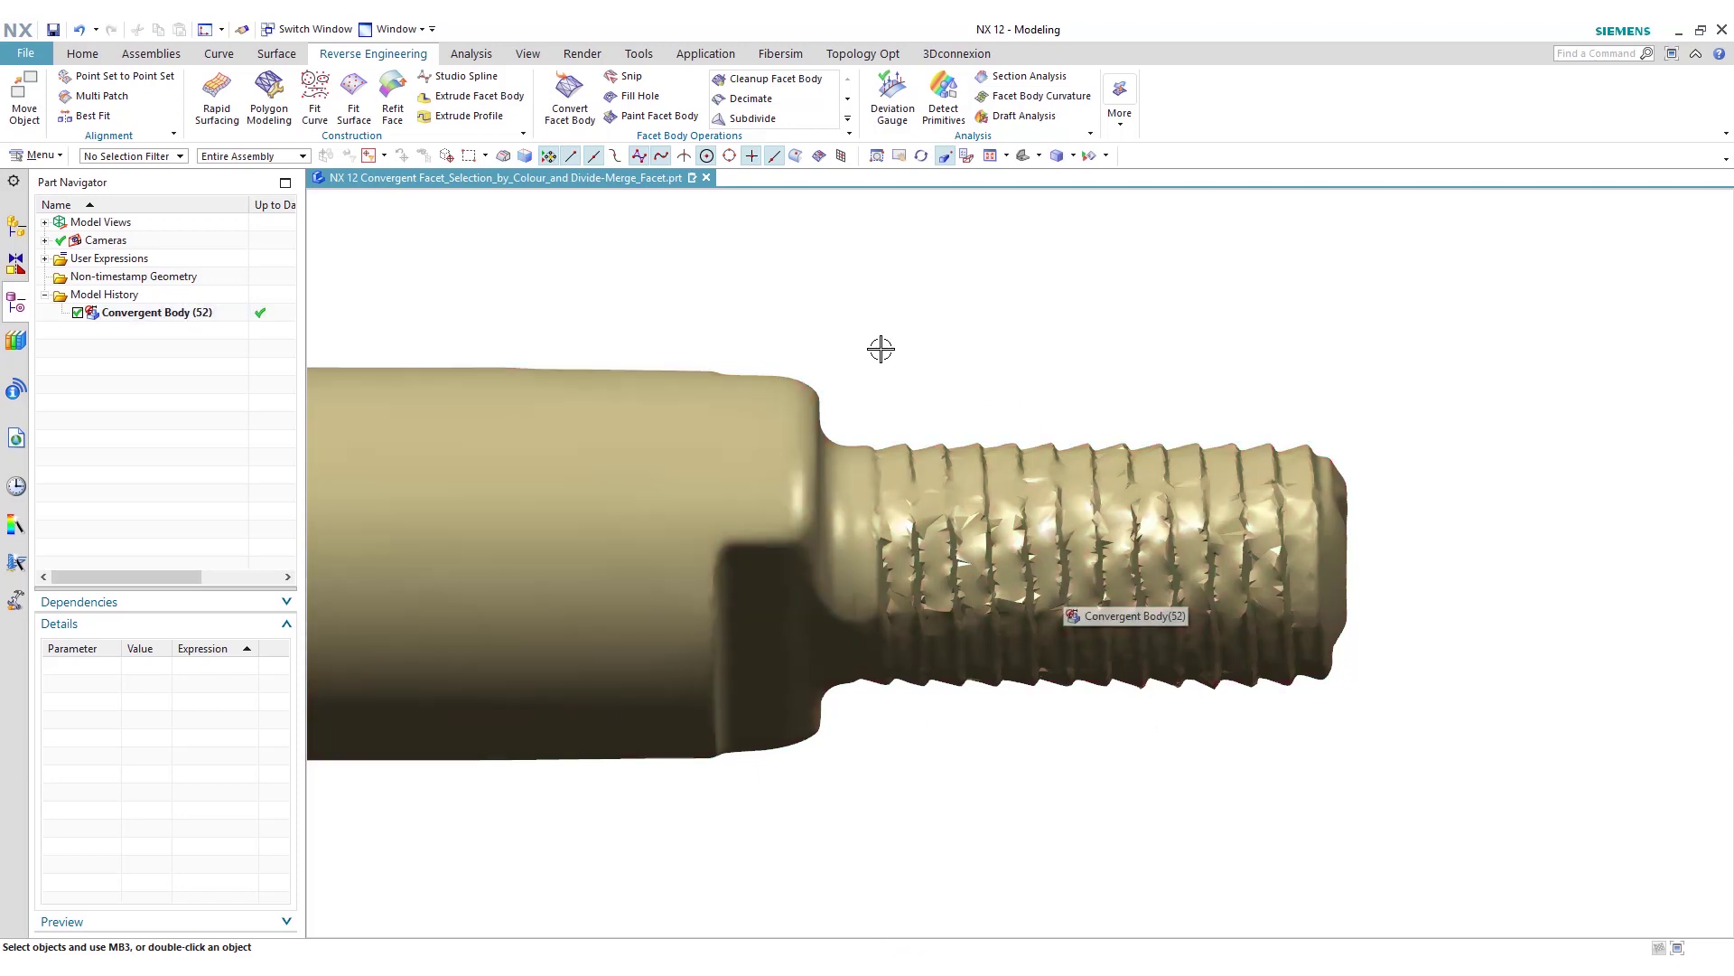
click(630, 77)
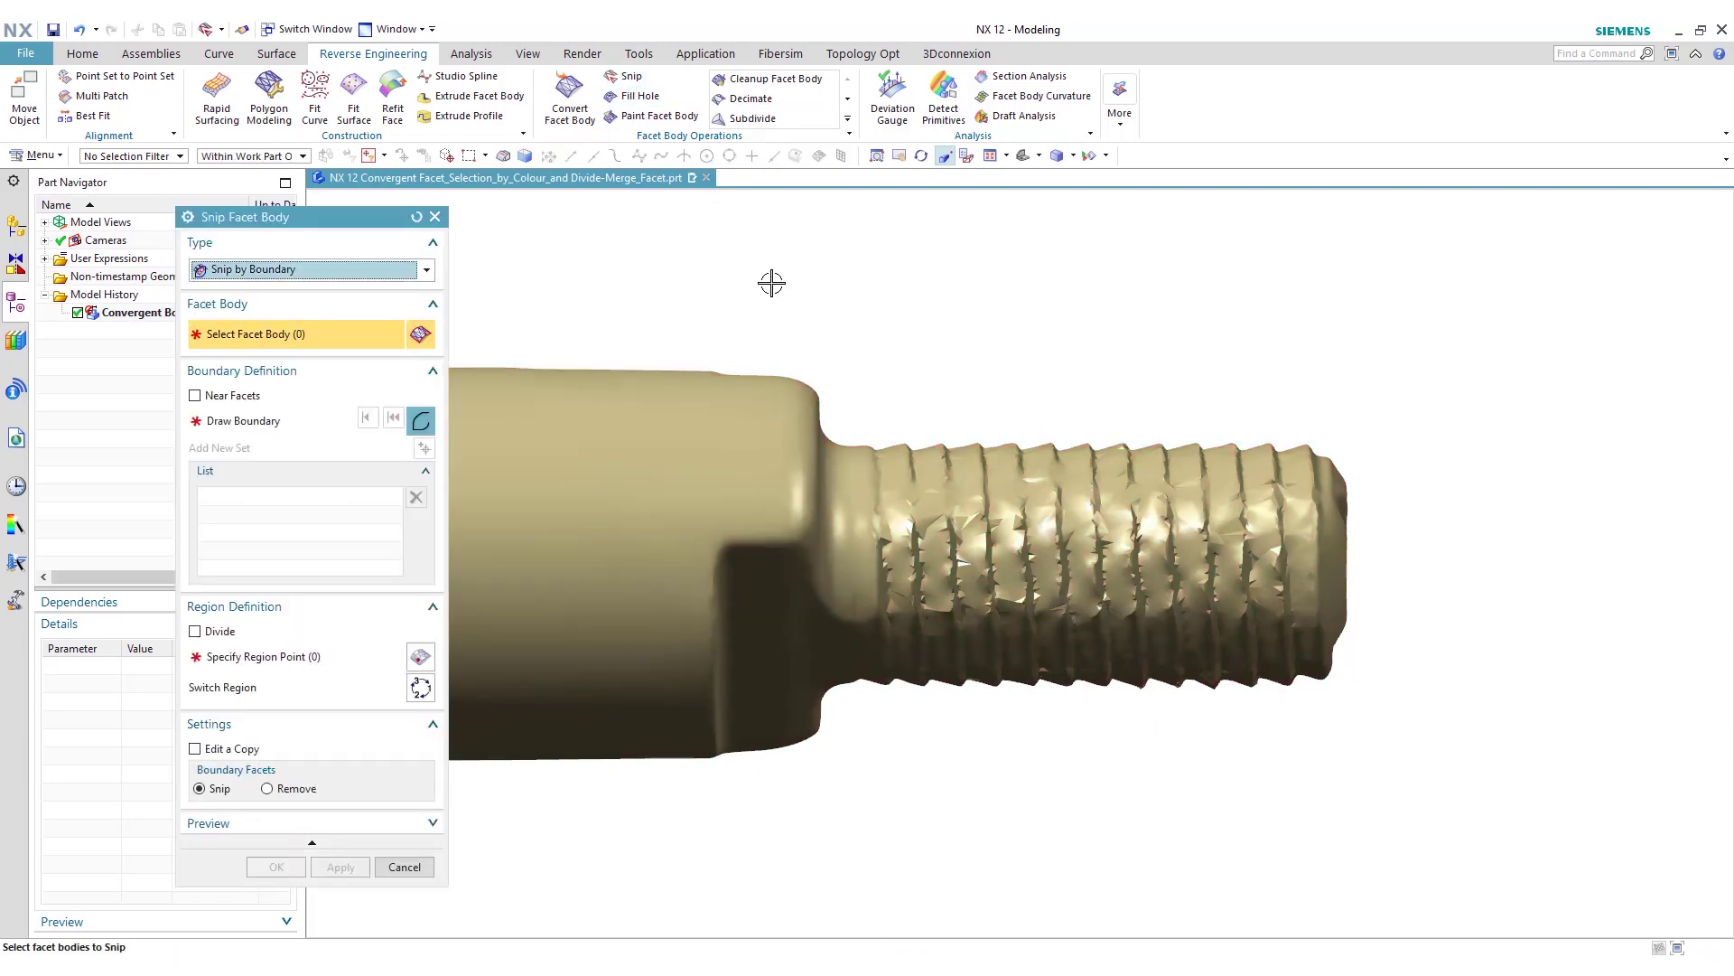
Step: Snip off the threaded end with a four-corner boundary, keeping the main shaft region
click(716, 459)
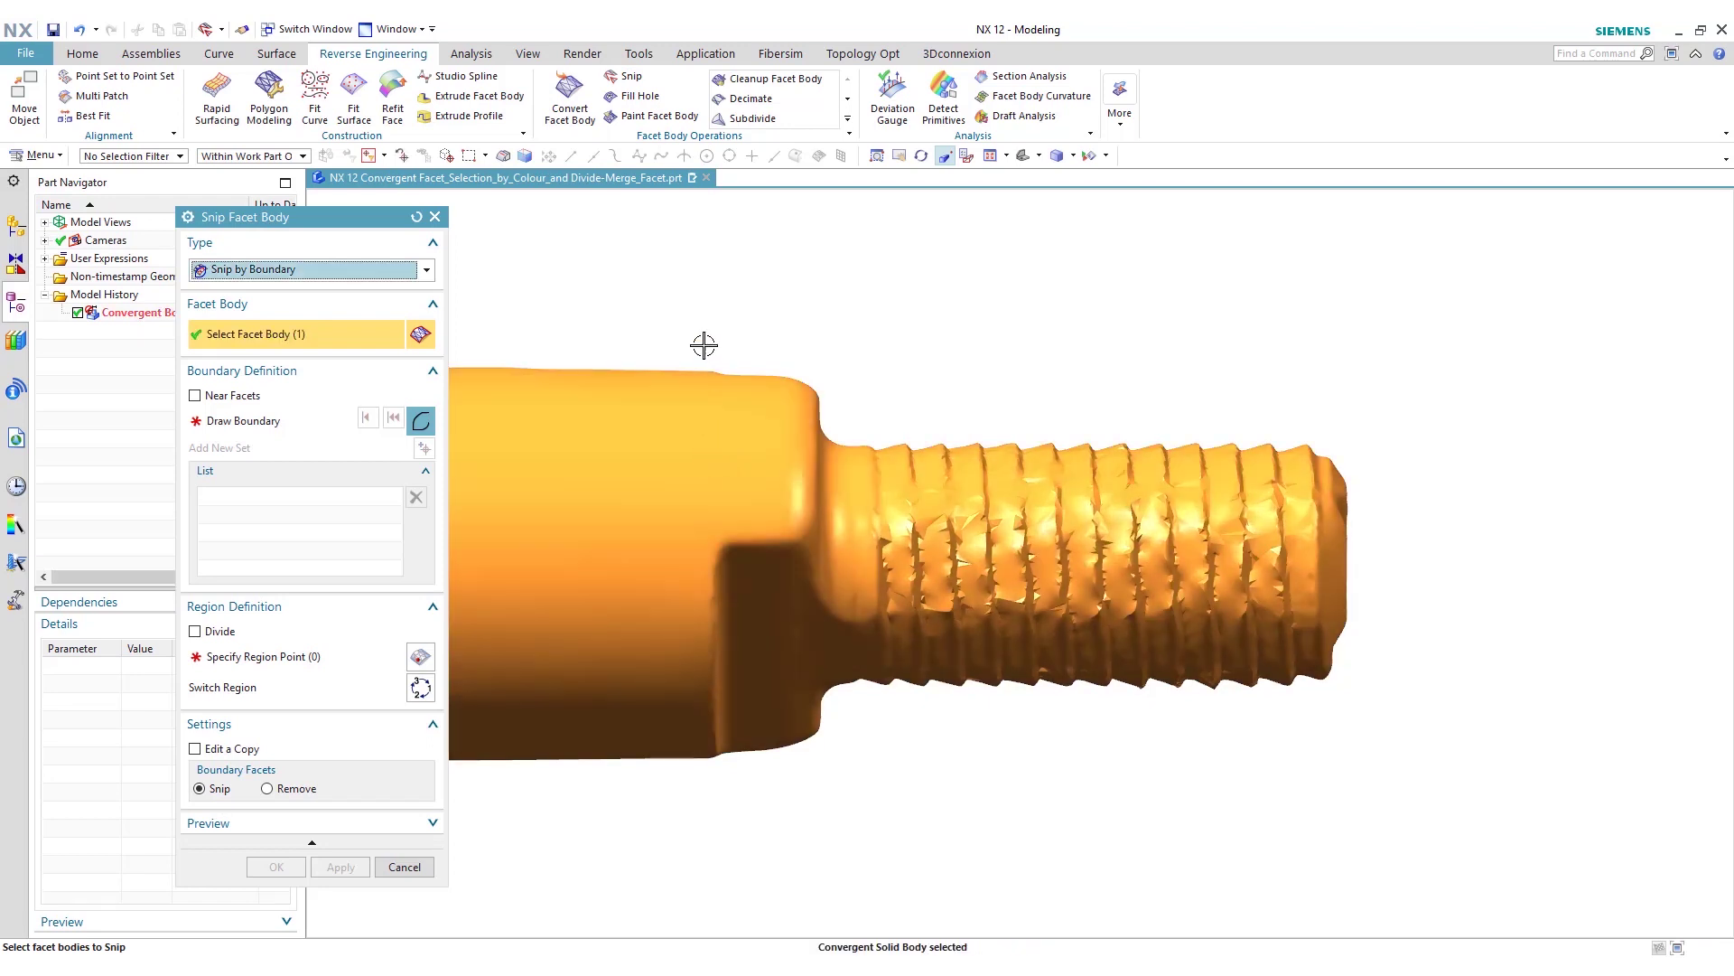
click(831, 308)
click(879, 819)
click(1392, 796)
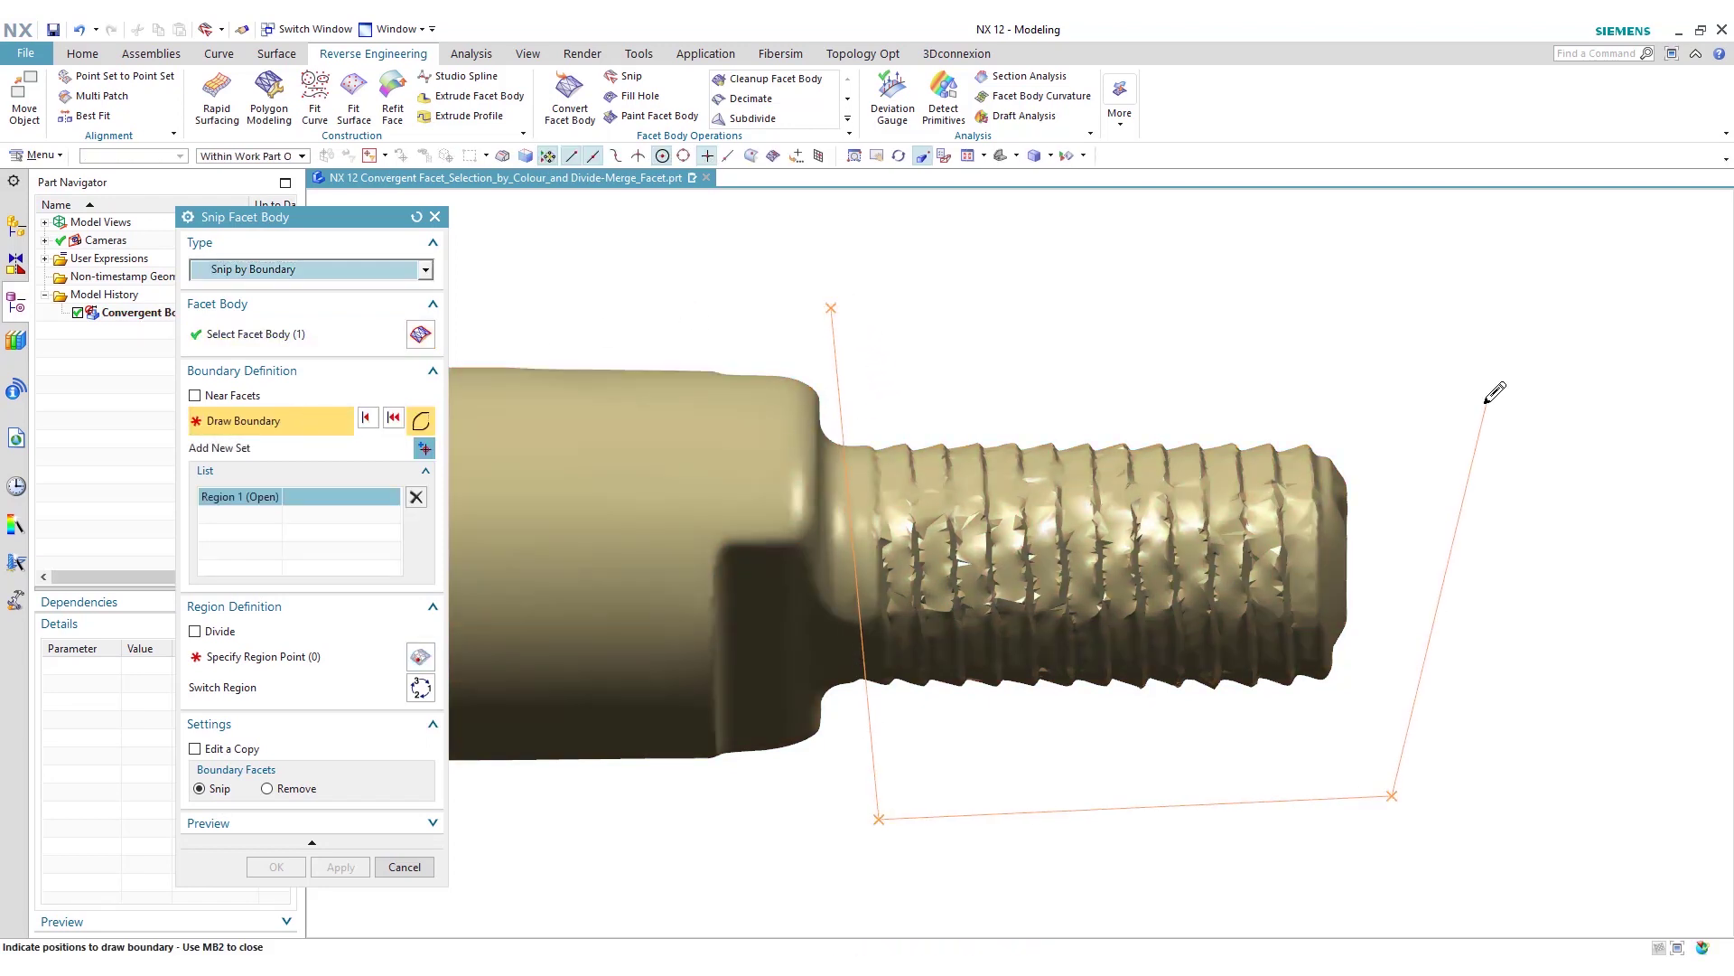
click(1487, 398)
middle_click(1139, 297)
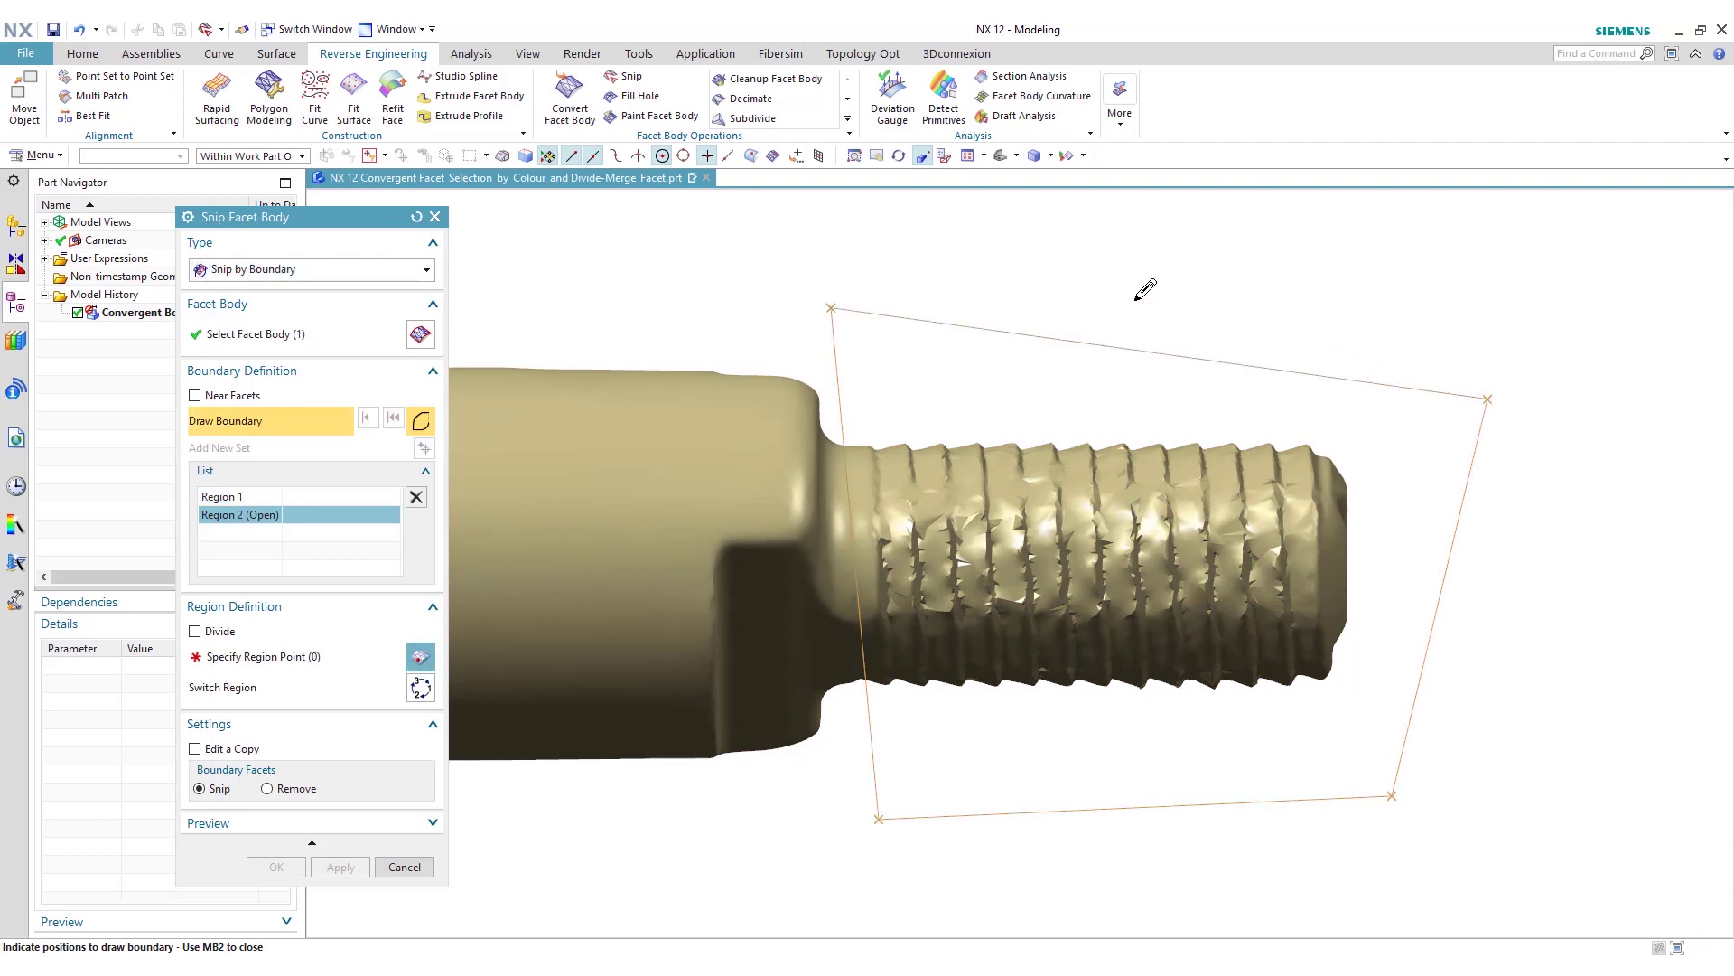
click(275, 652)
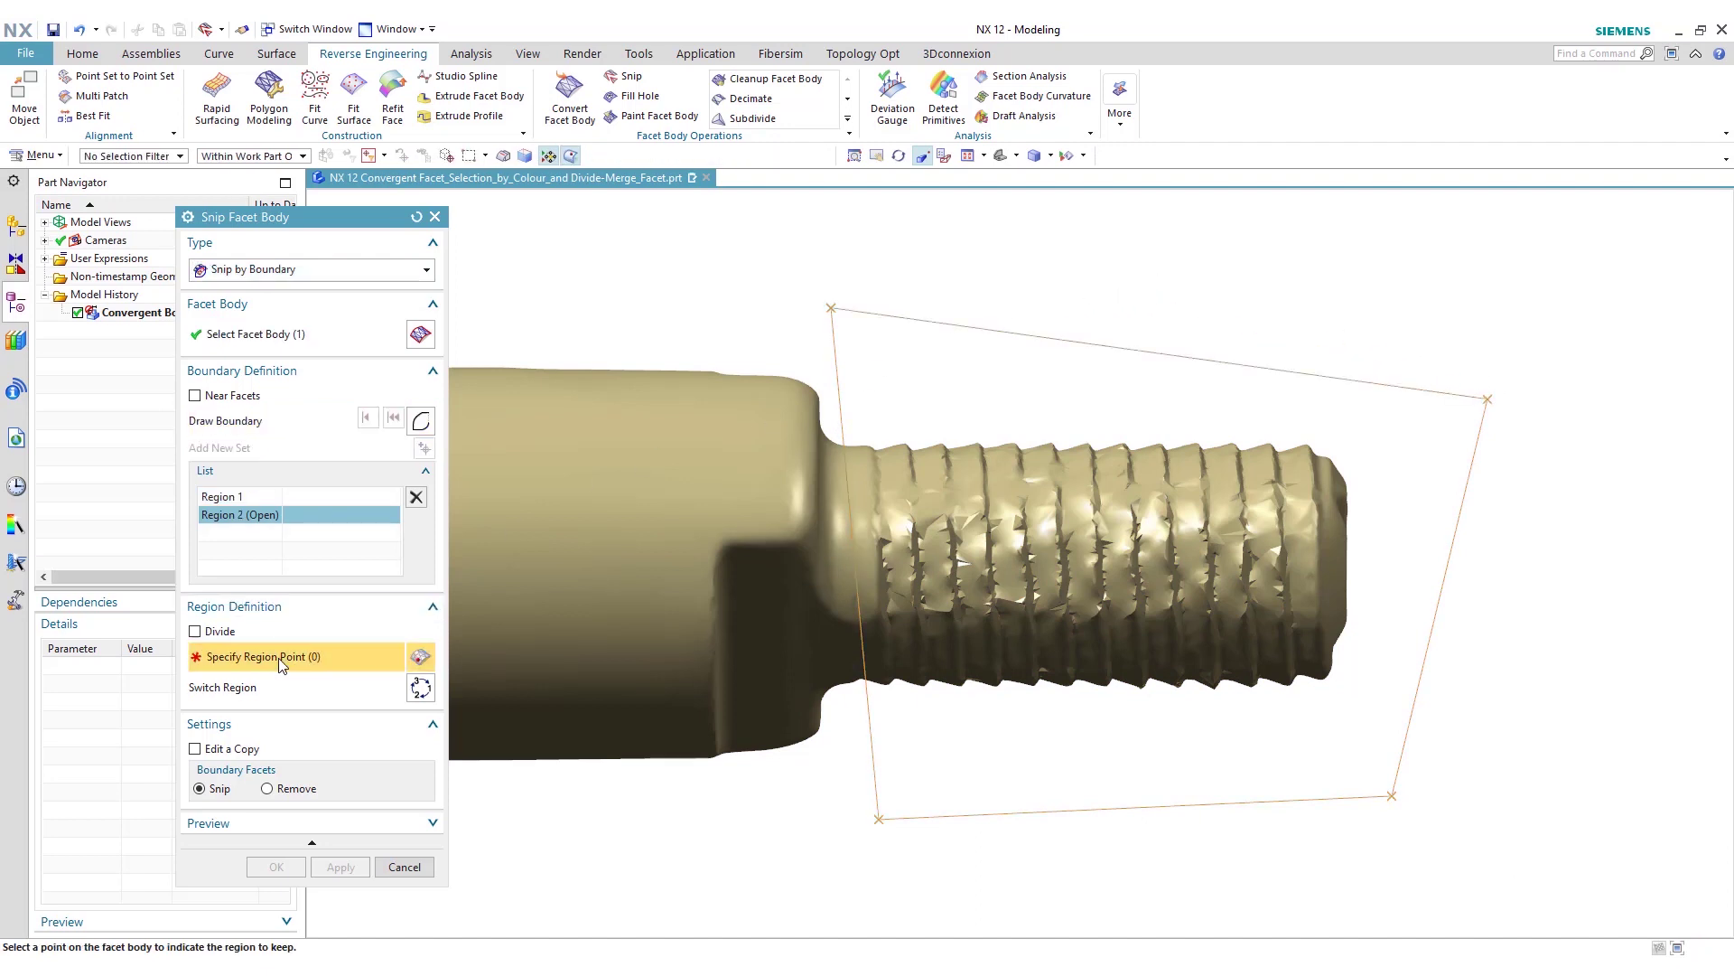
click(594, 495)
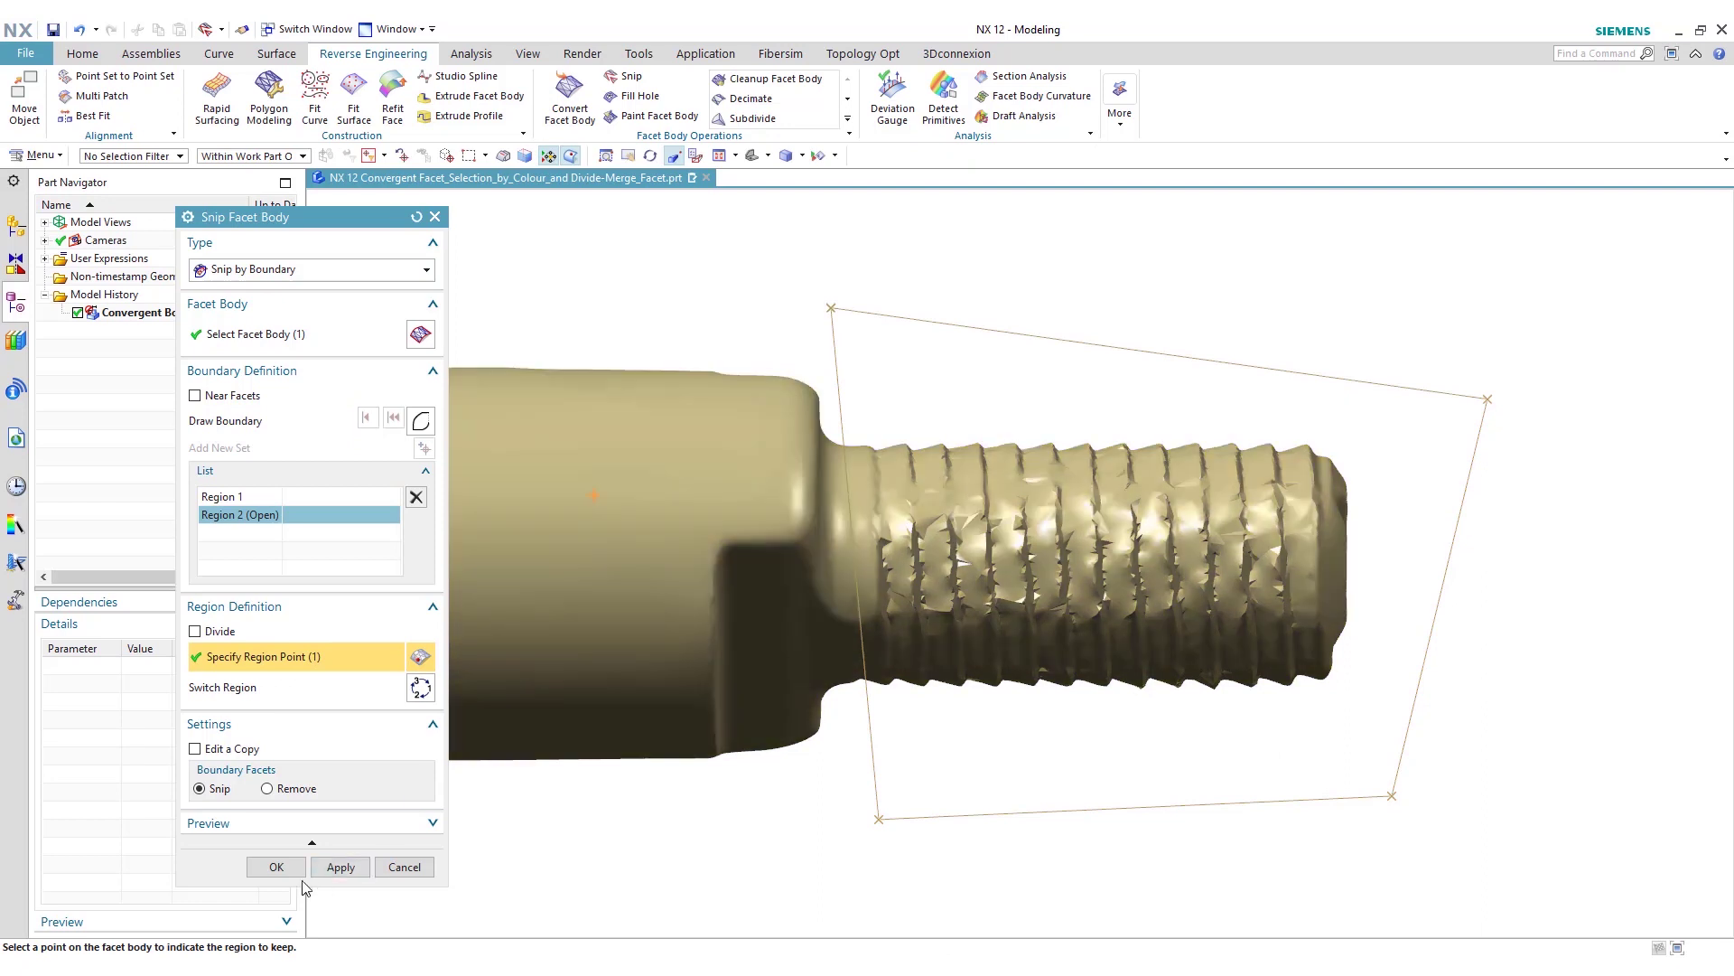
click(276, 866)
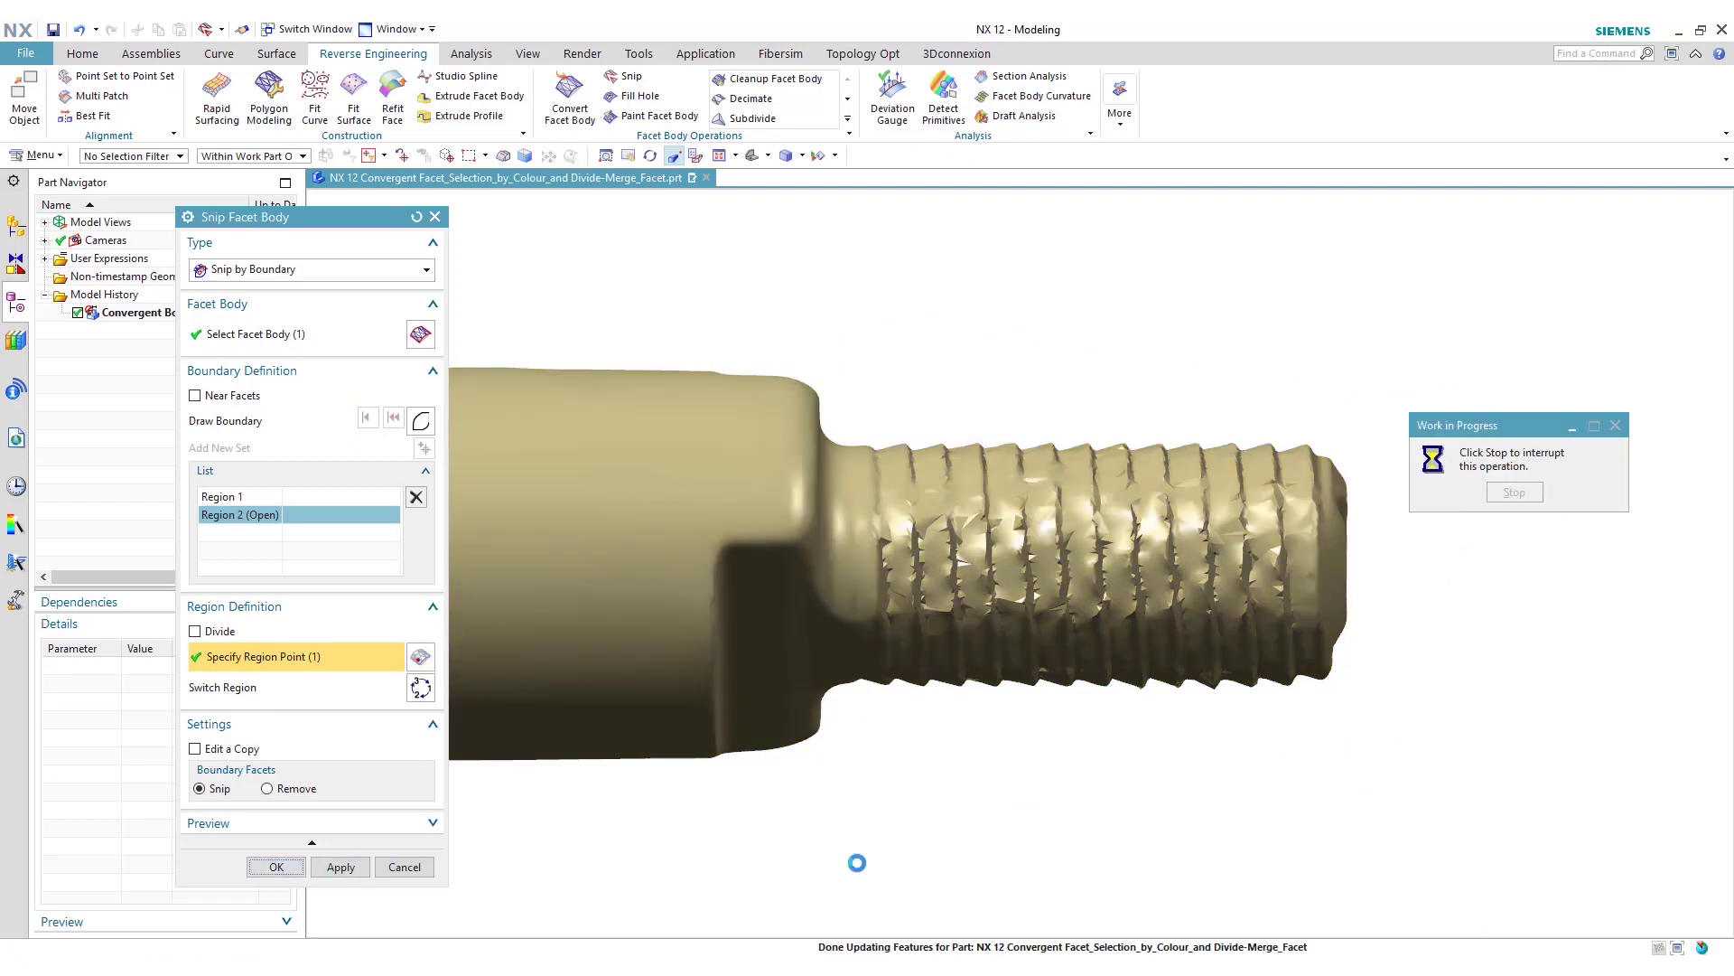
middle_drag(817, 631, 740, 662)
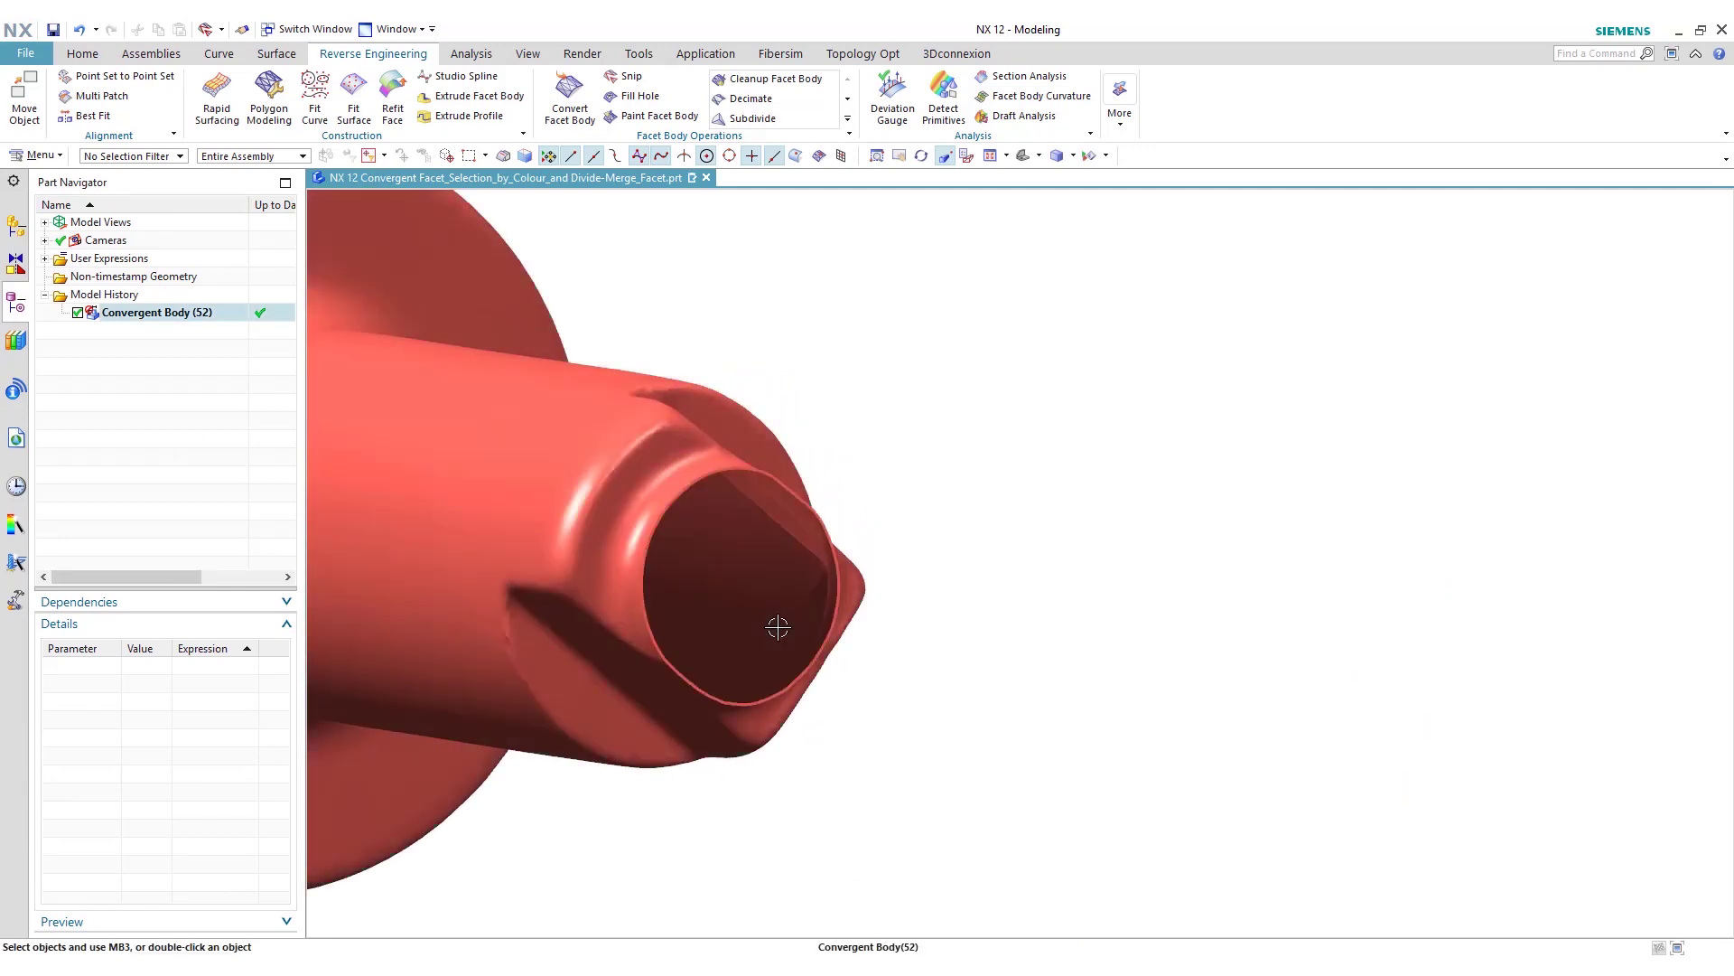
Step: Cap the snipped end with Fill Hole, hand-picking its open edge as User Selected
click(637, 95)
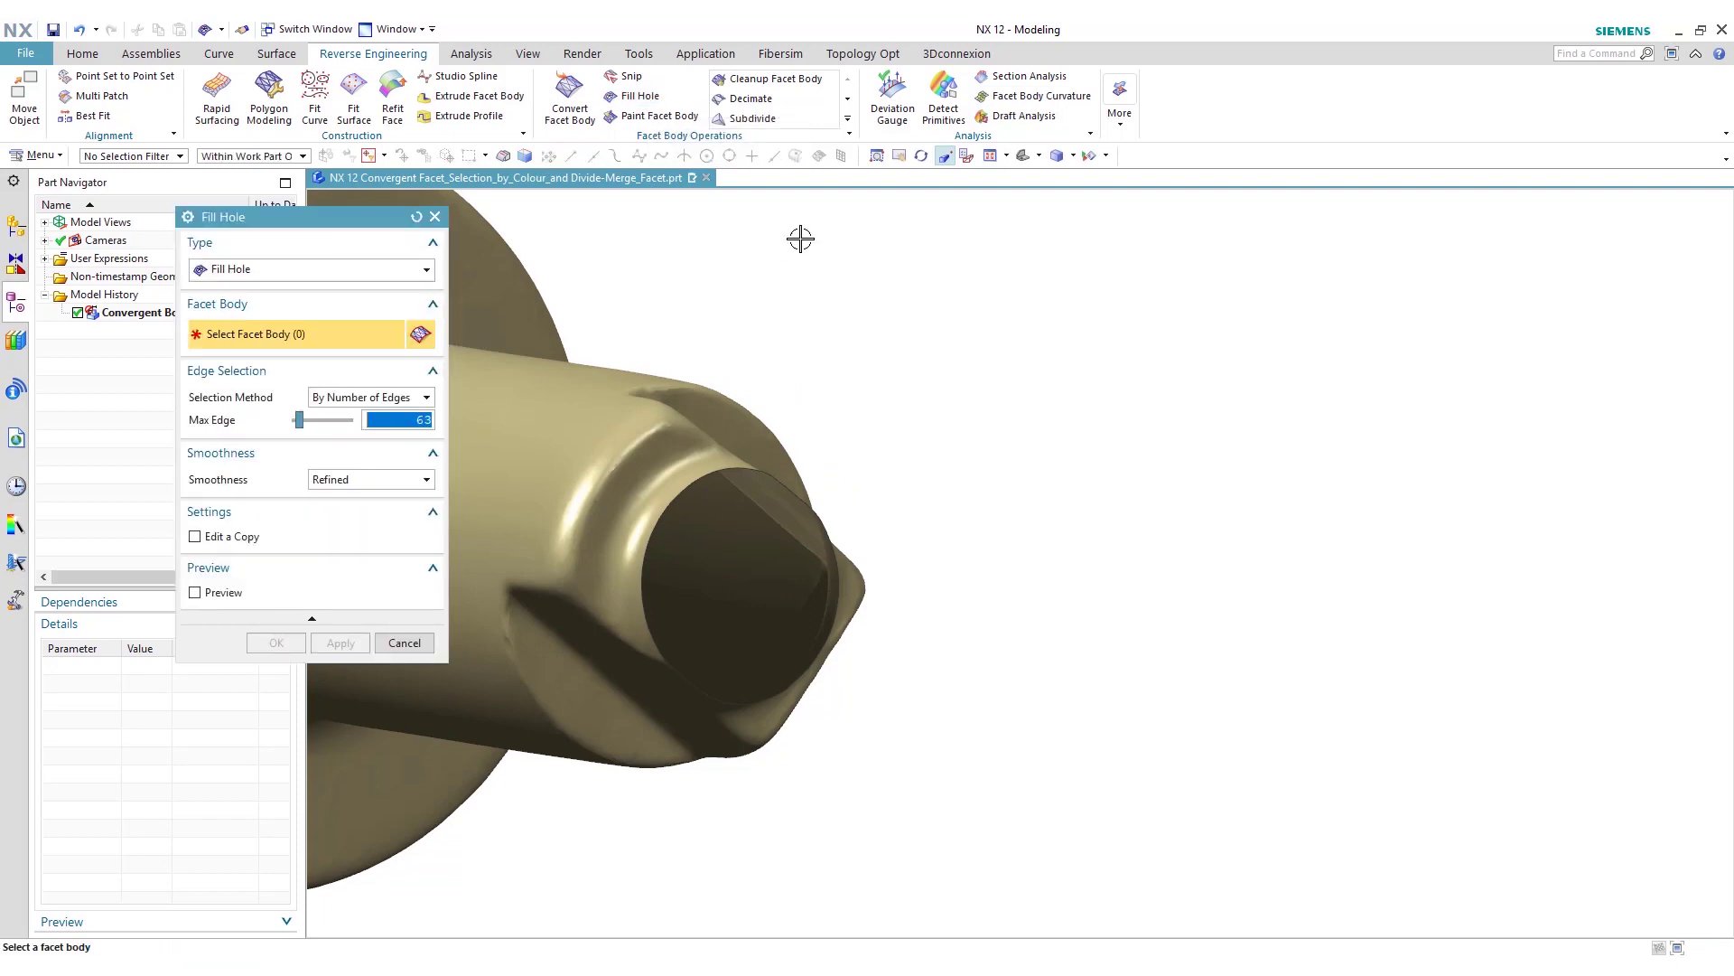
click(529, 448)
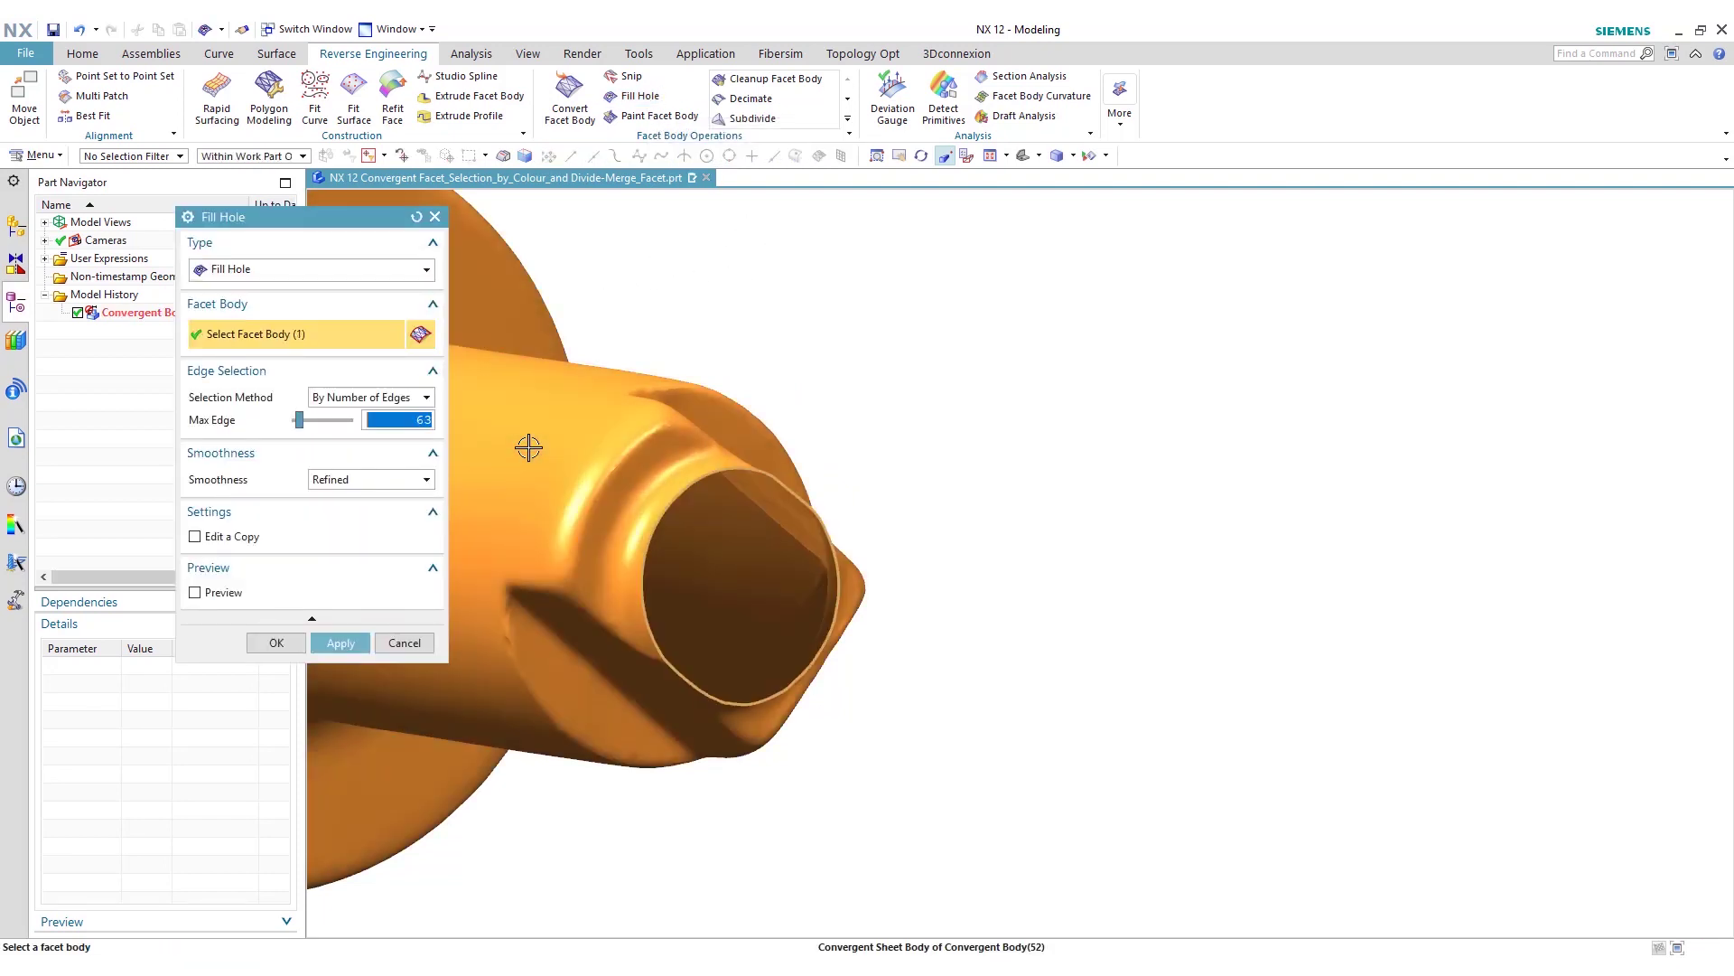
click(425, 401)
click(383, 417)
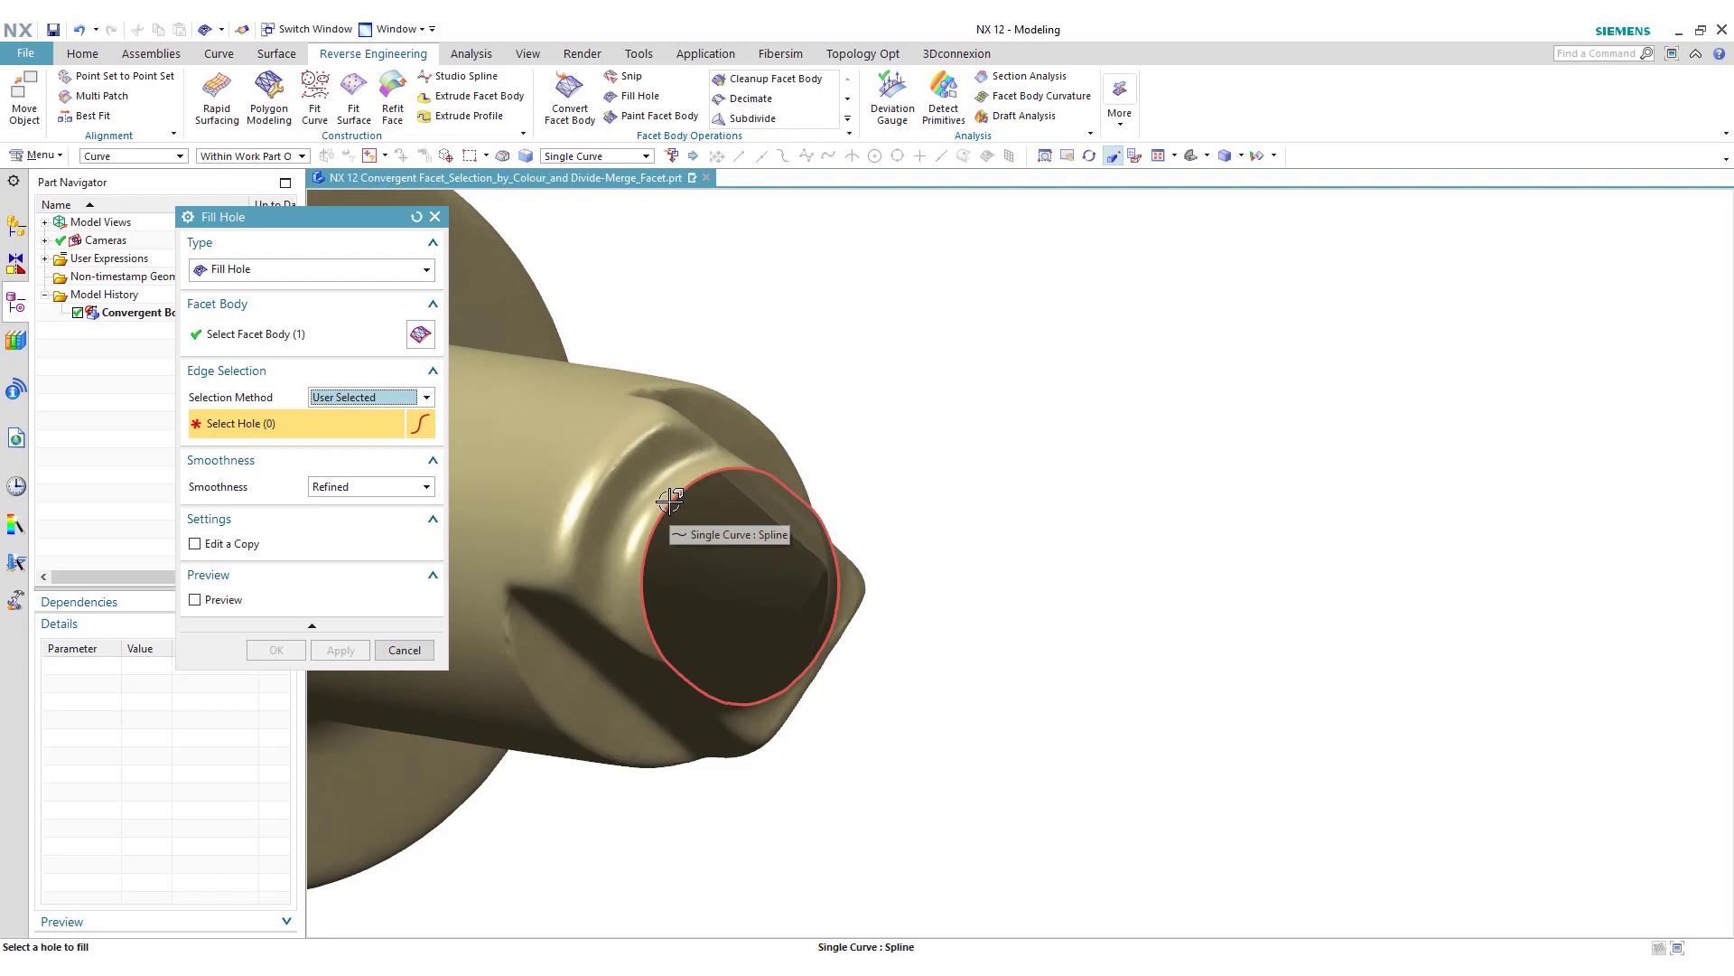
click(669, 499)
click(341, 649)
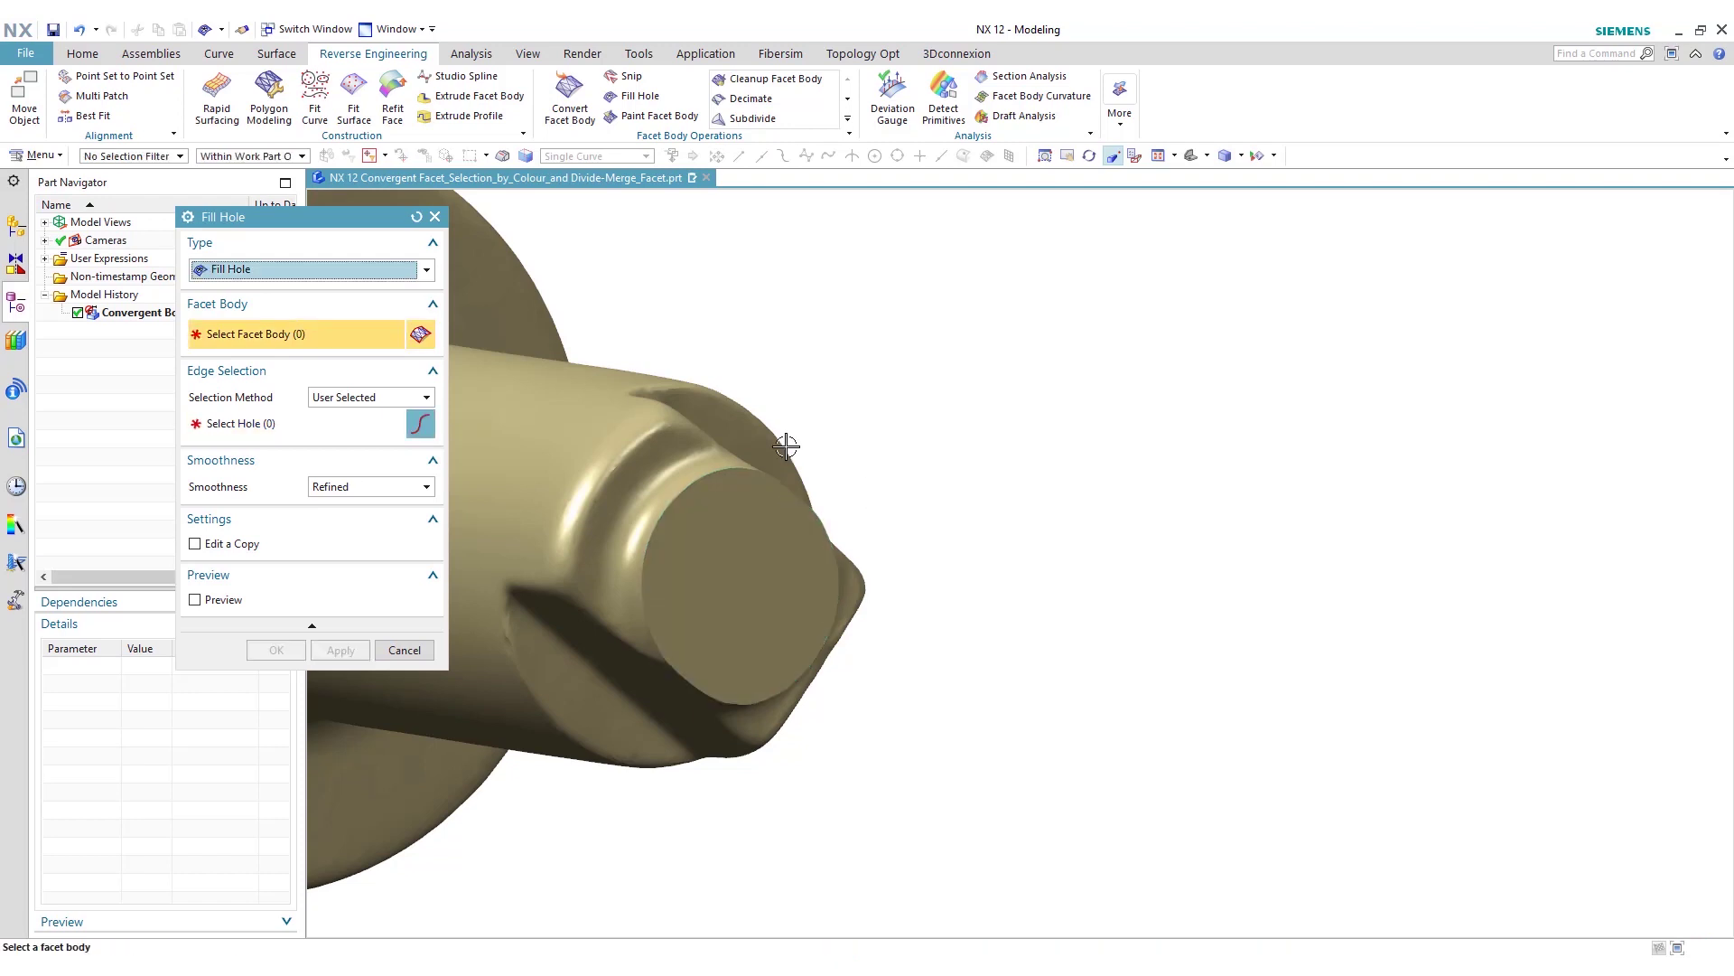
Step: Close Fill Hole, zoom to the whole shaft, and expand the Facet Body Operations gallery
click(409, 646)
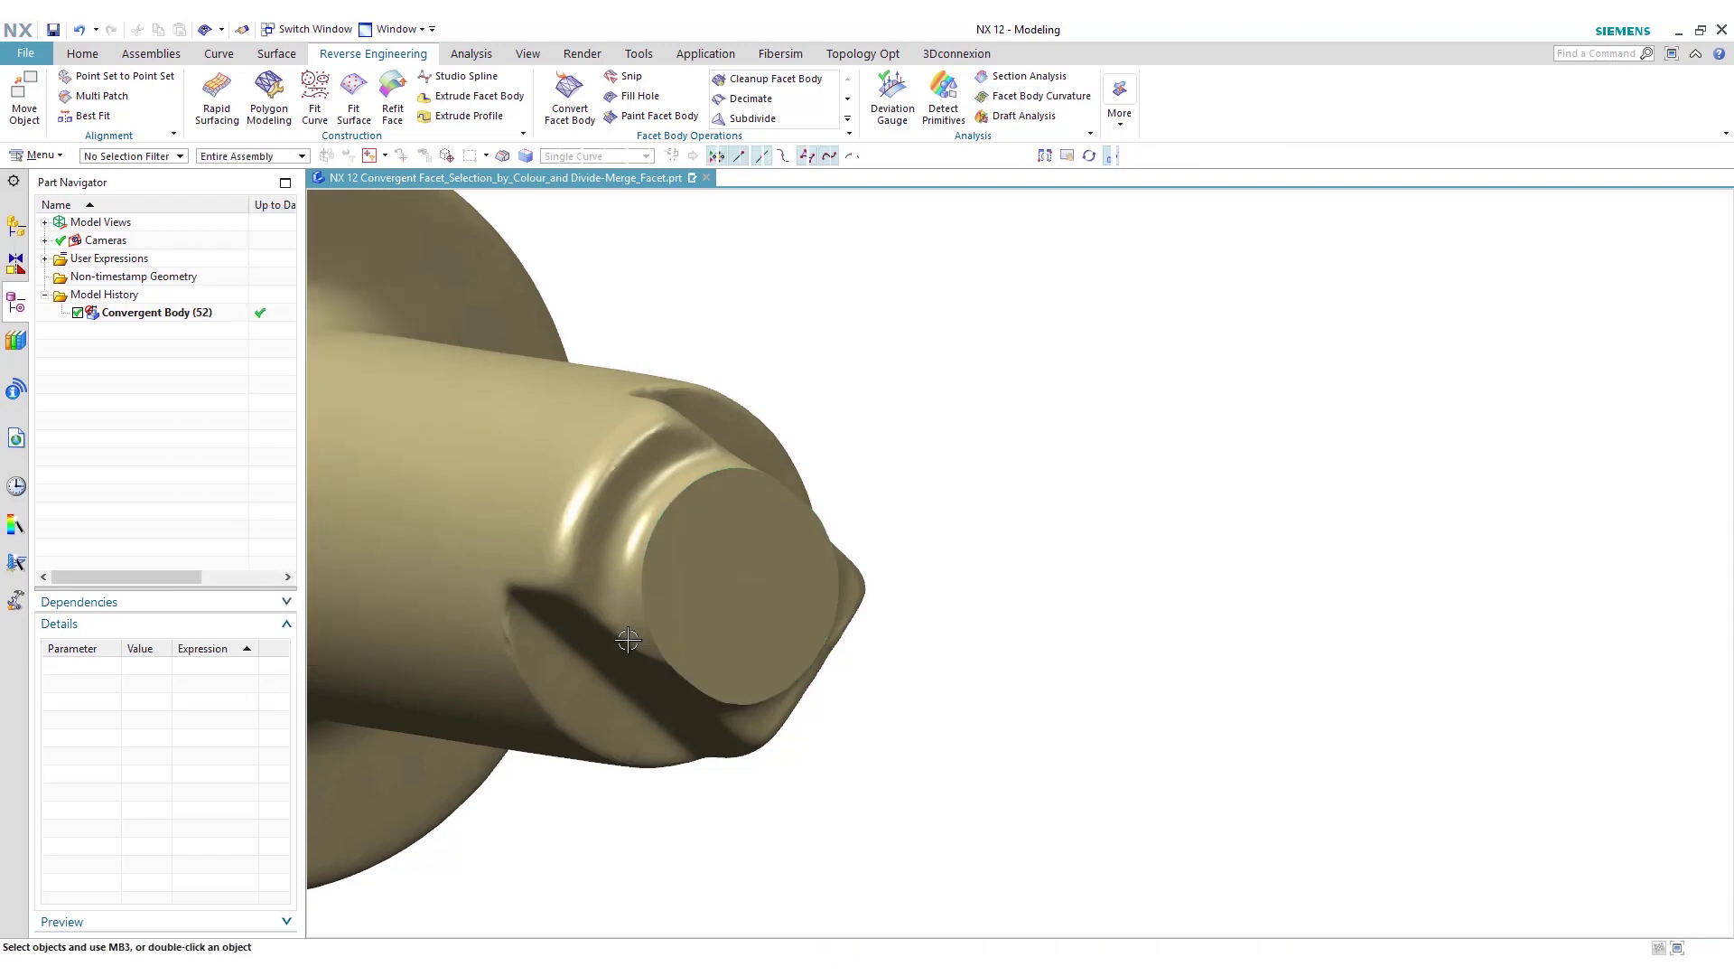
scroll(991, 588, down, 5)
scroll(681, 561, up, 6)
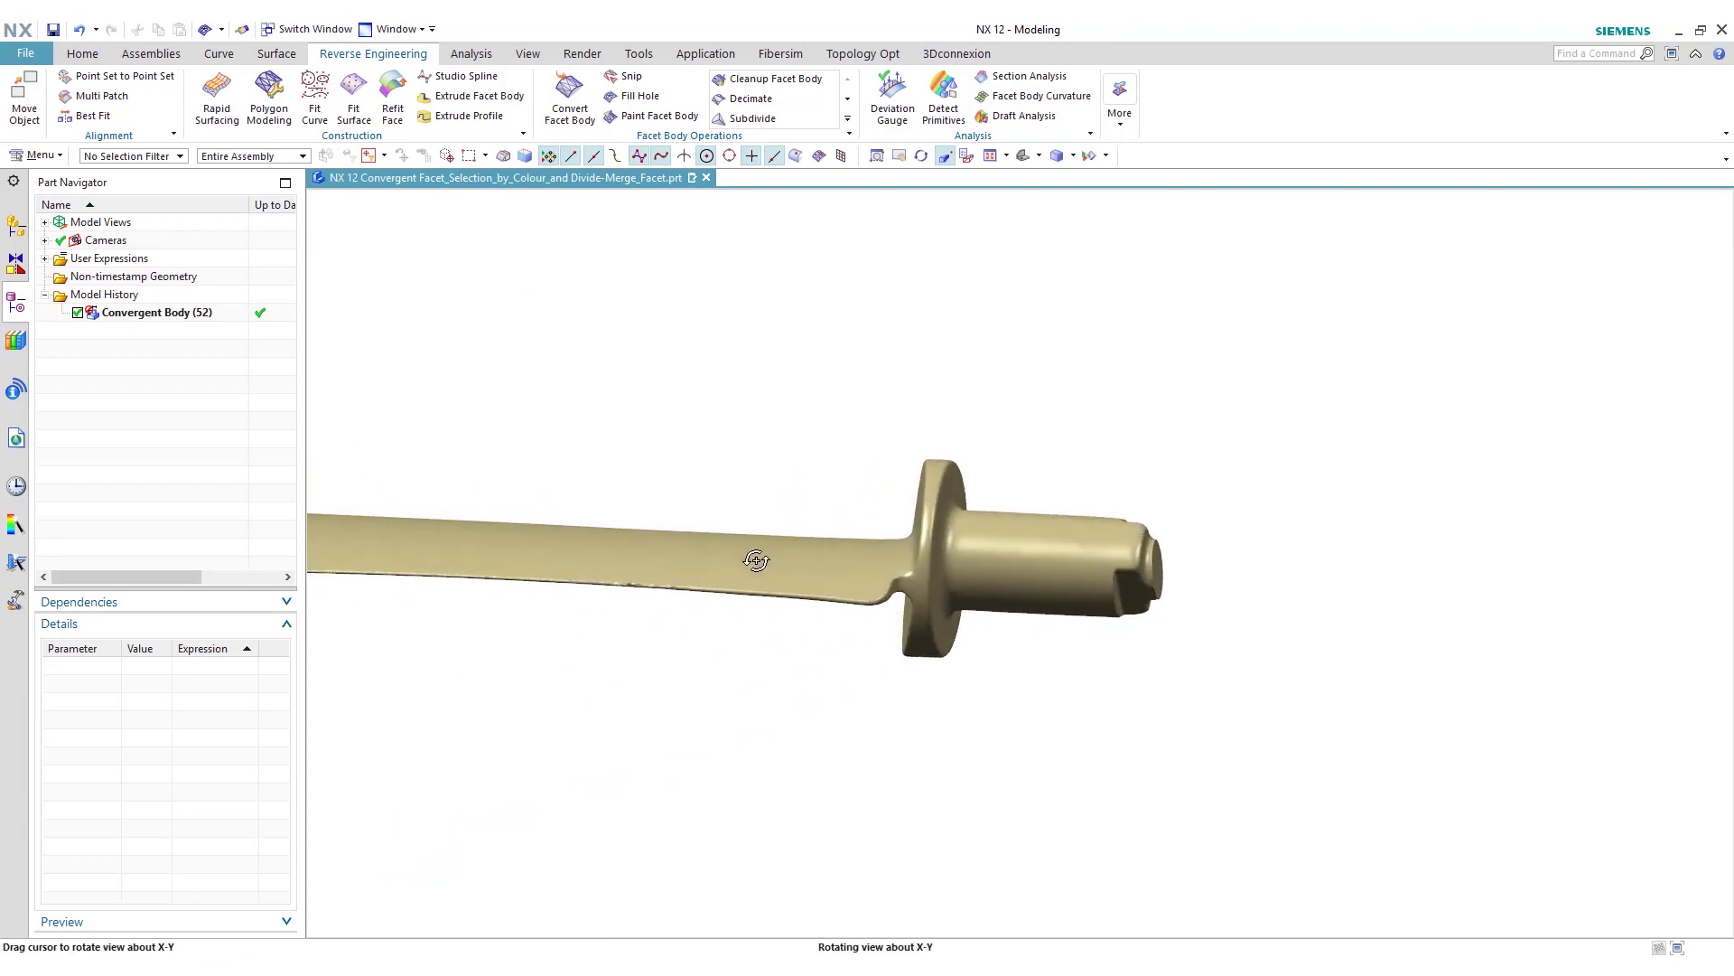
scroll(1269, 581, down, 3)
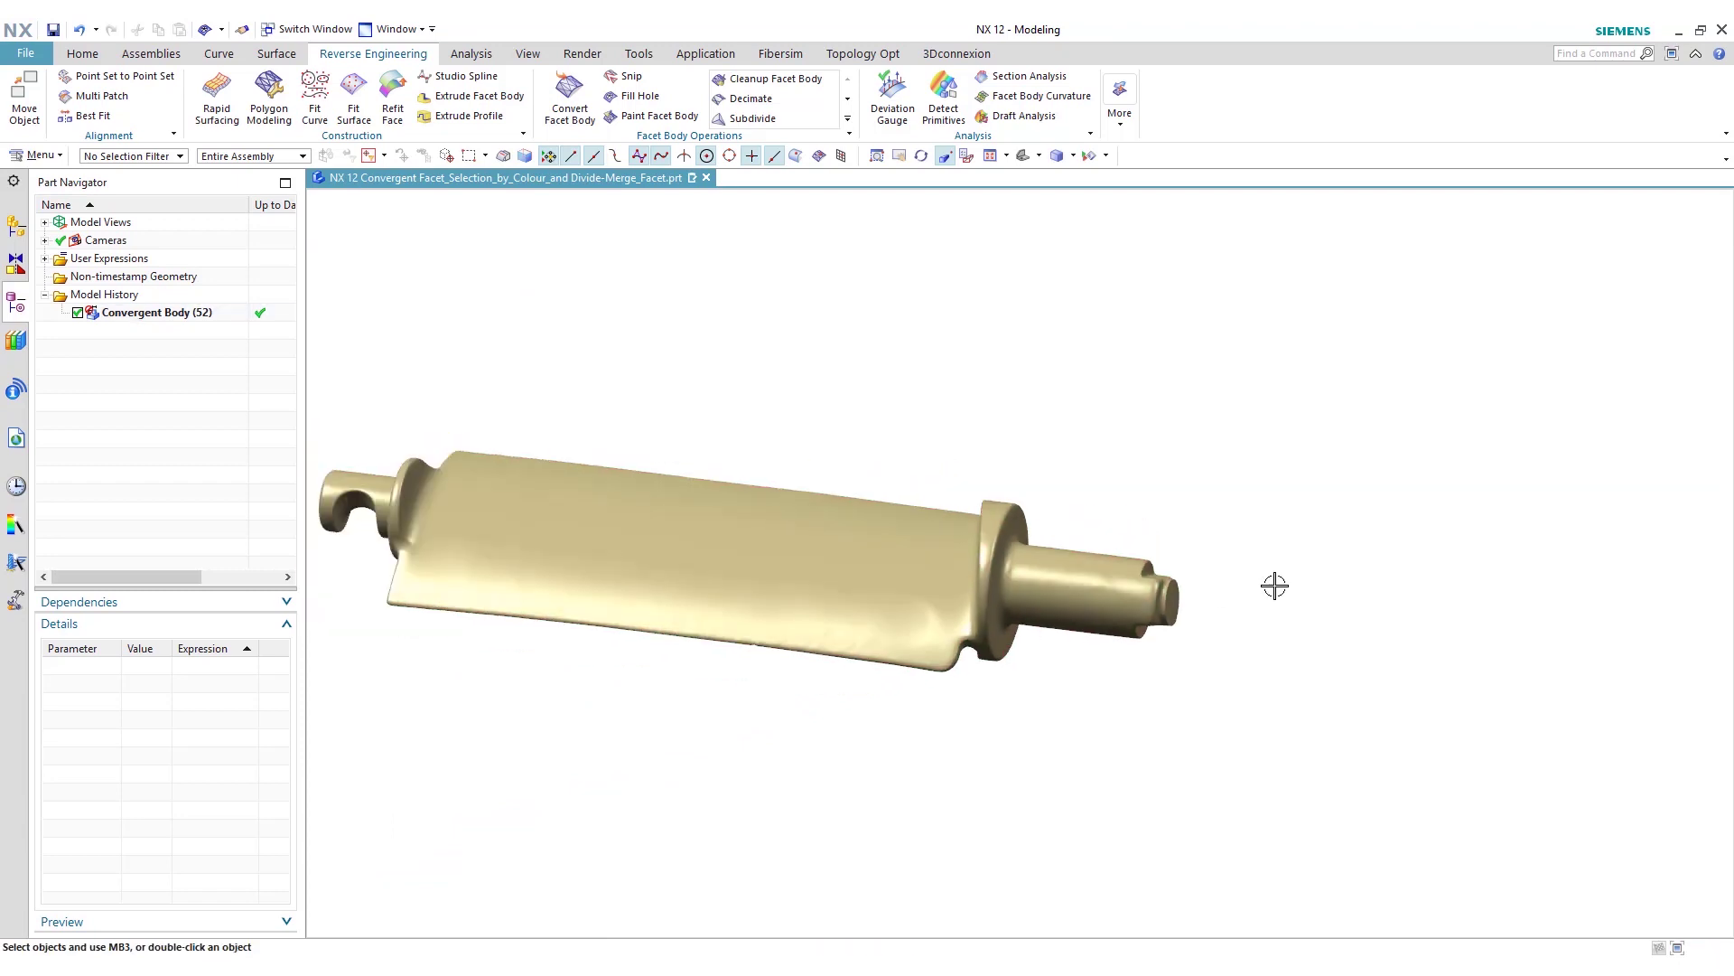
scroll(999, 545, up, 3)
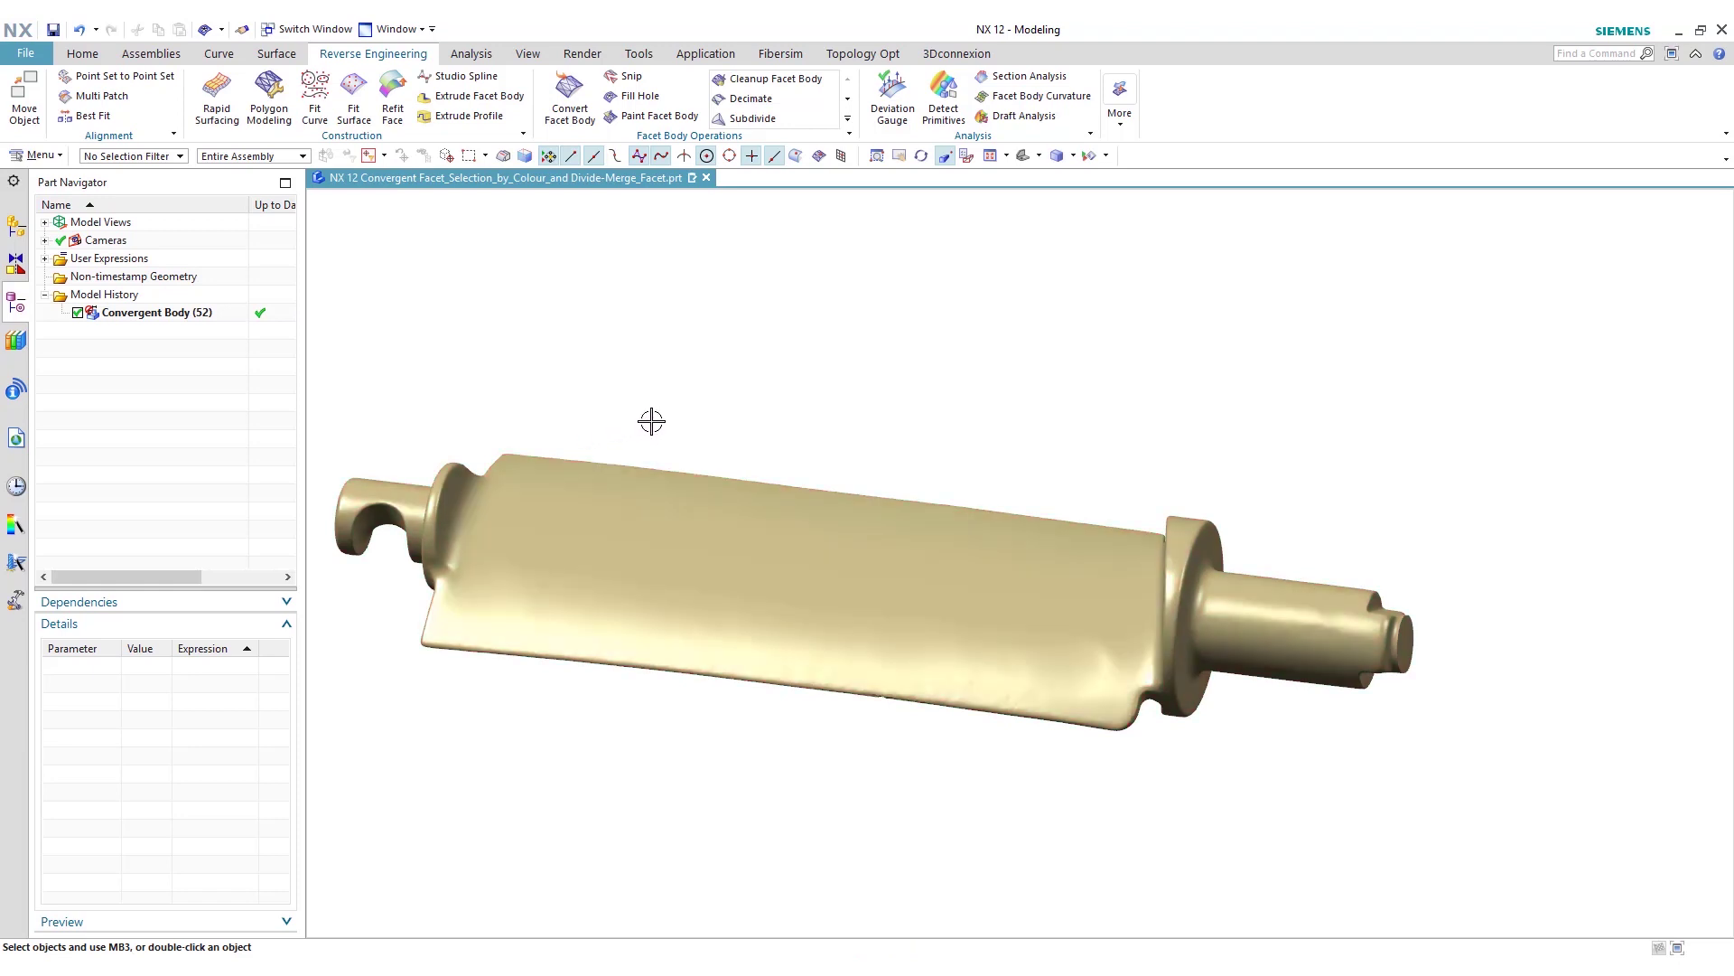
click(848, 119)
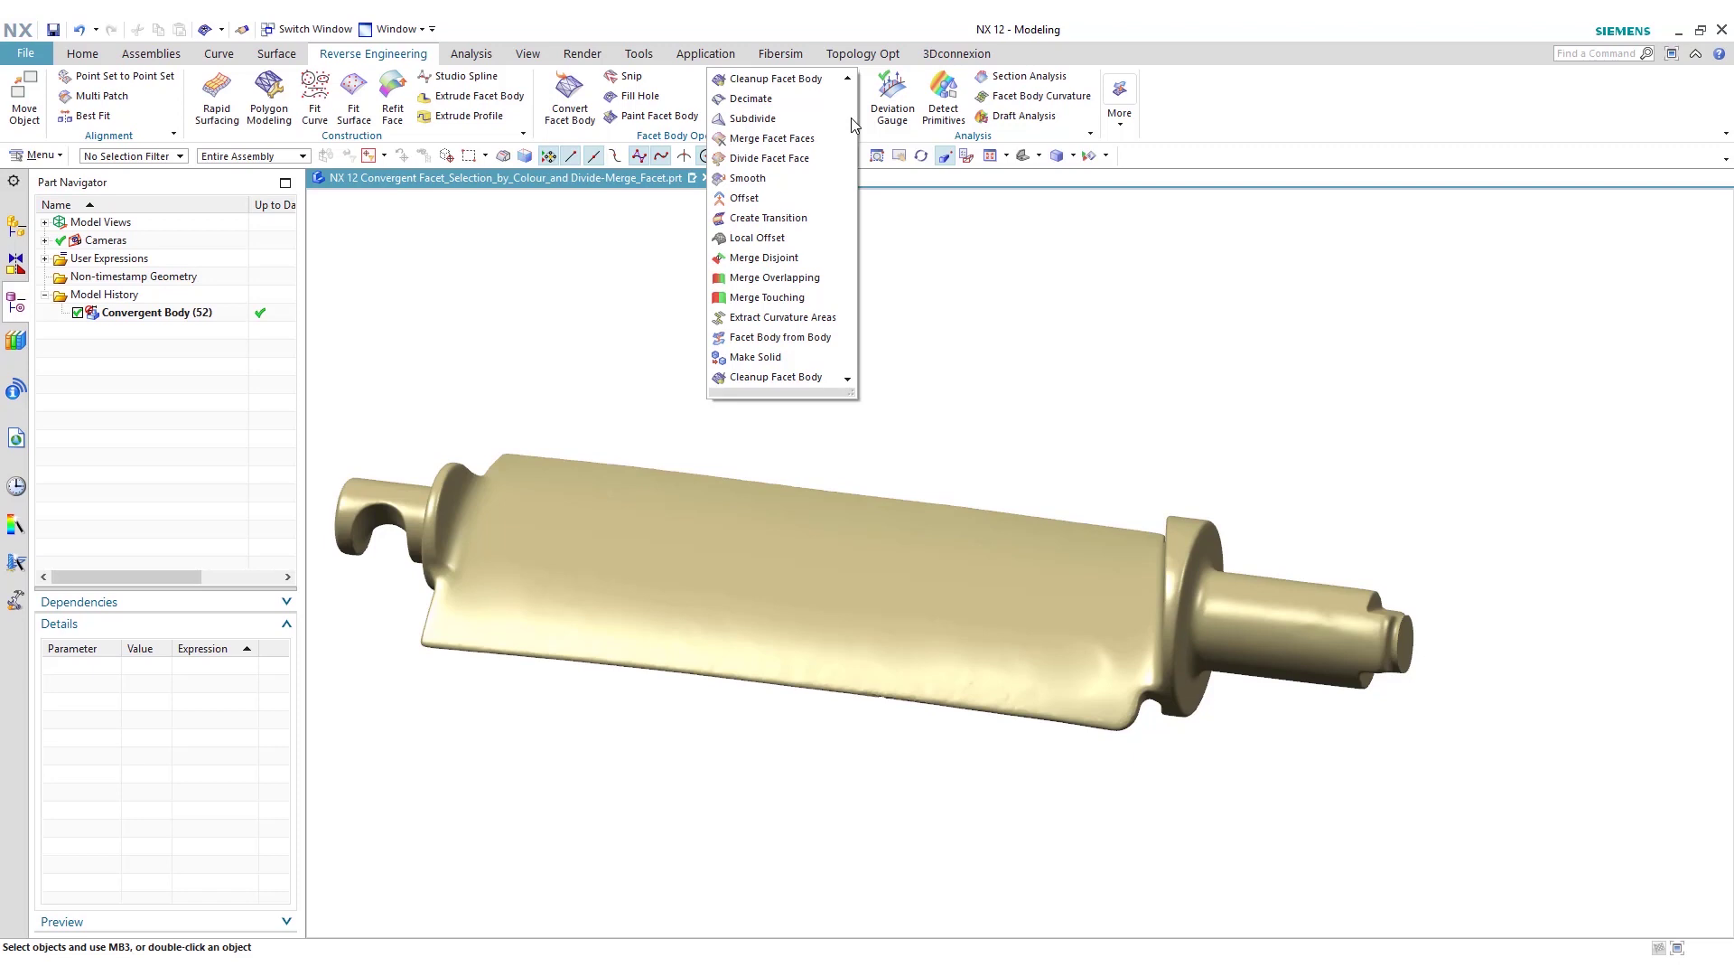
Step: Run Detect Primitives on the shaft body and deselect it to see the shape colours
click(943, 98)
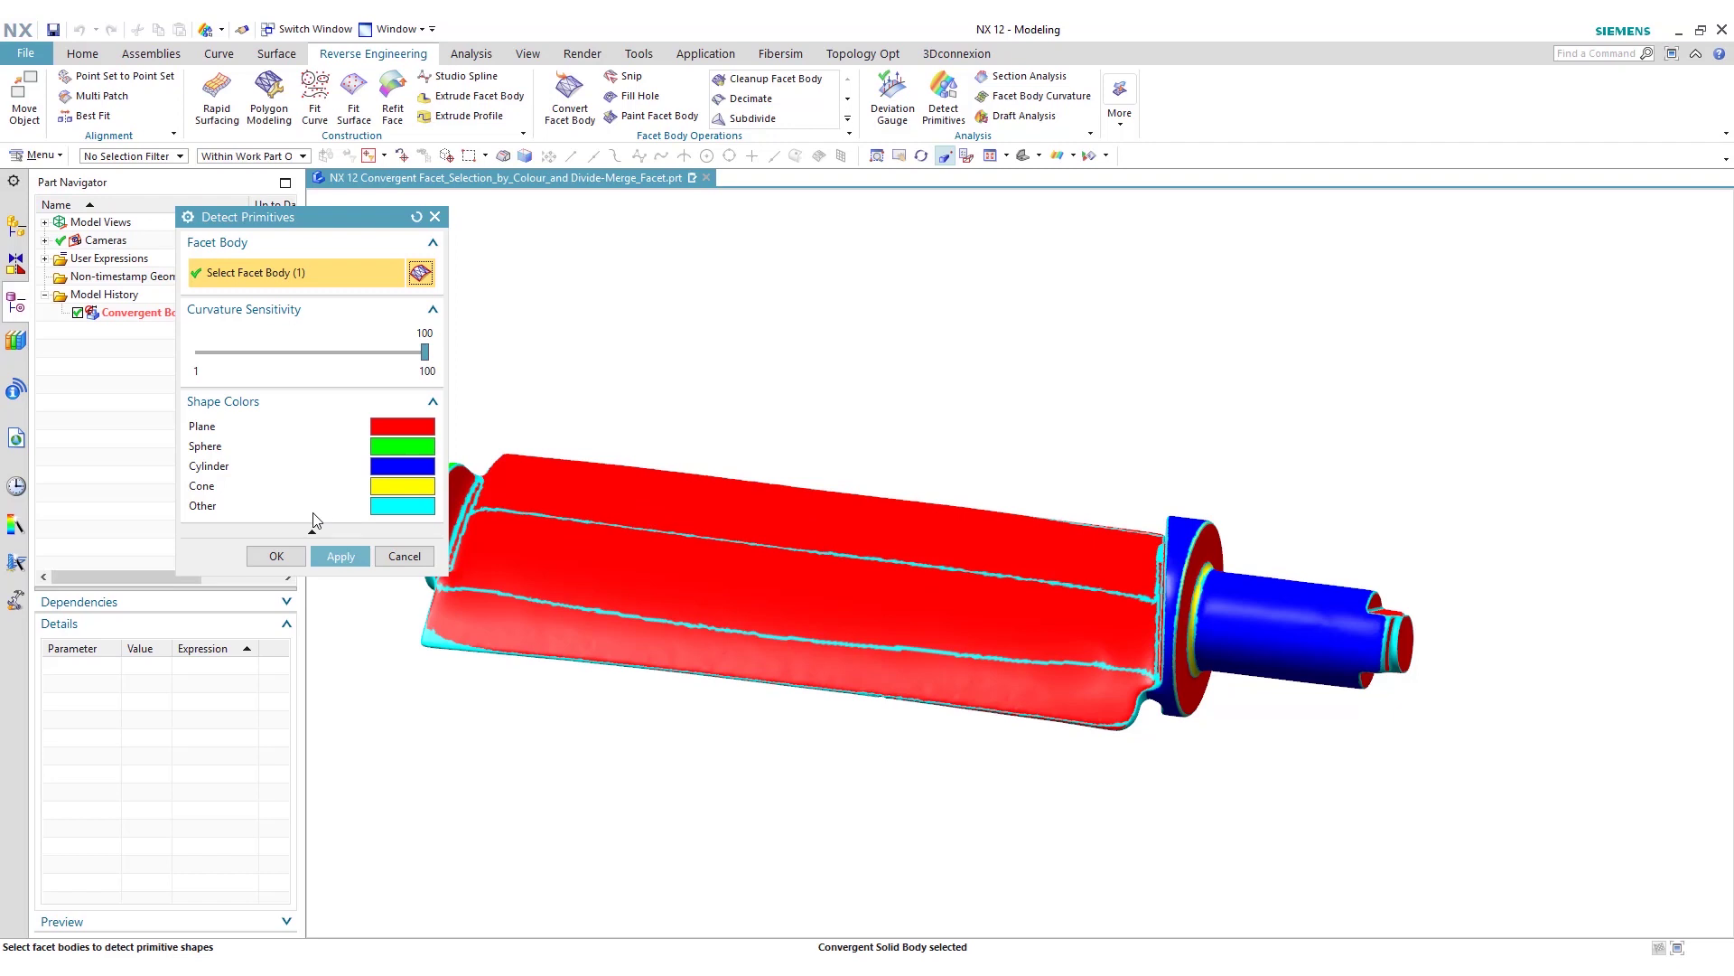
click(337, 556)
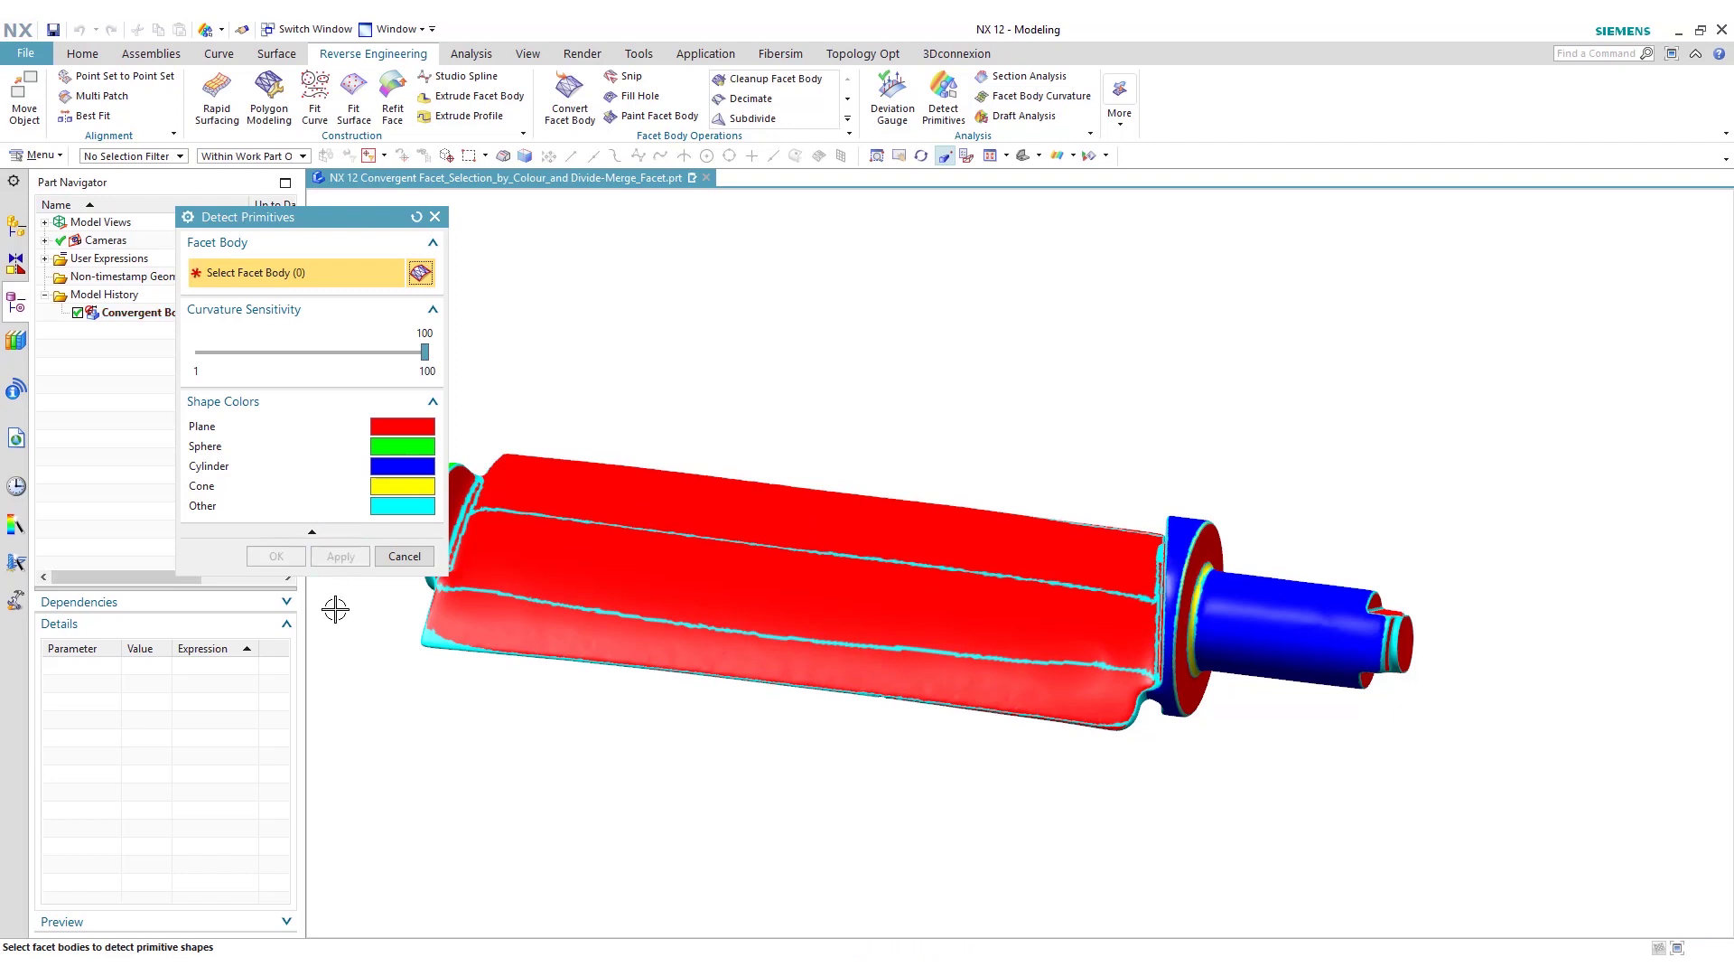
click(404, 556)
click(779, 429)
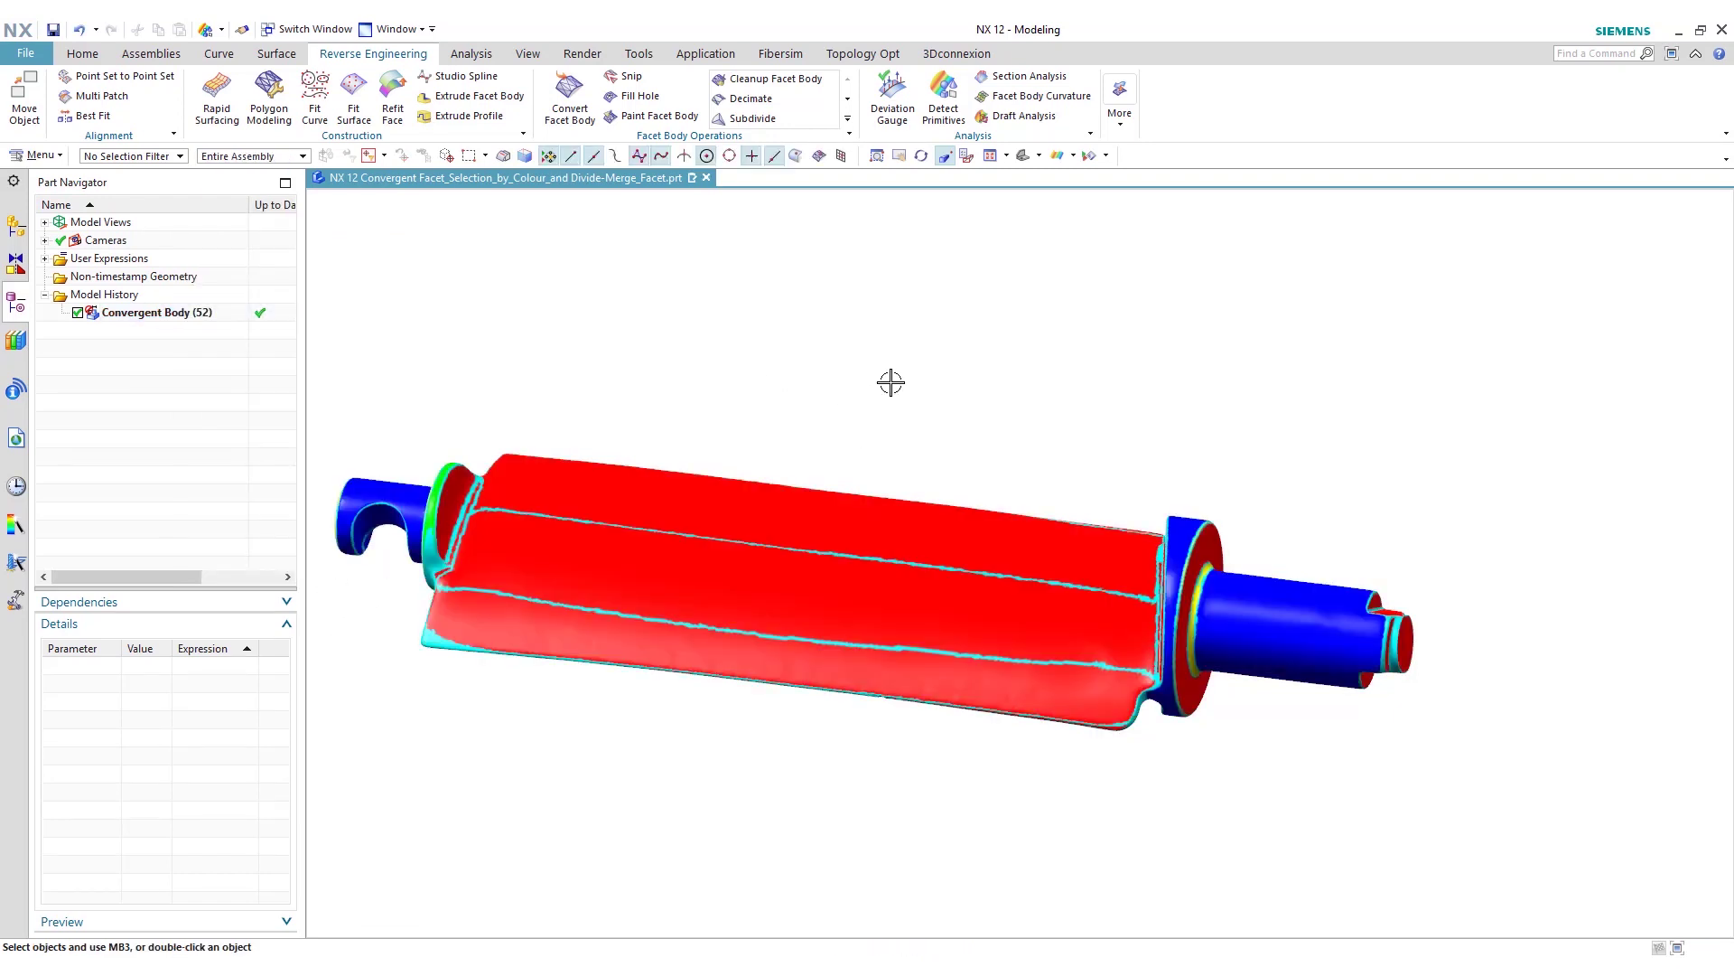
Step: Divide Facet Face by Color Region on the right flange rim, right shaft and left collar
click(848, 119)
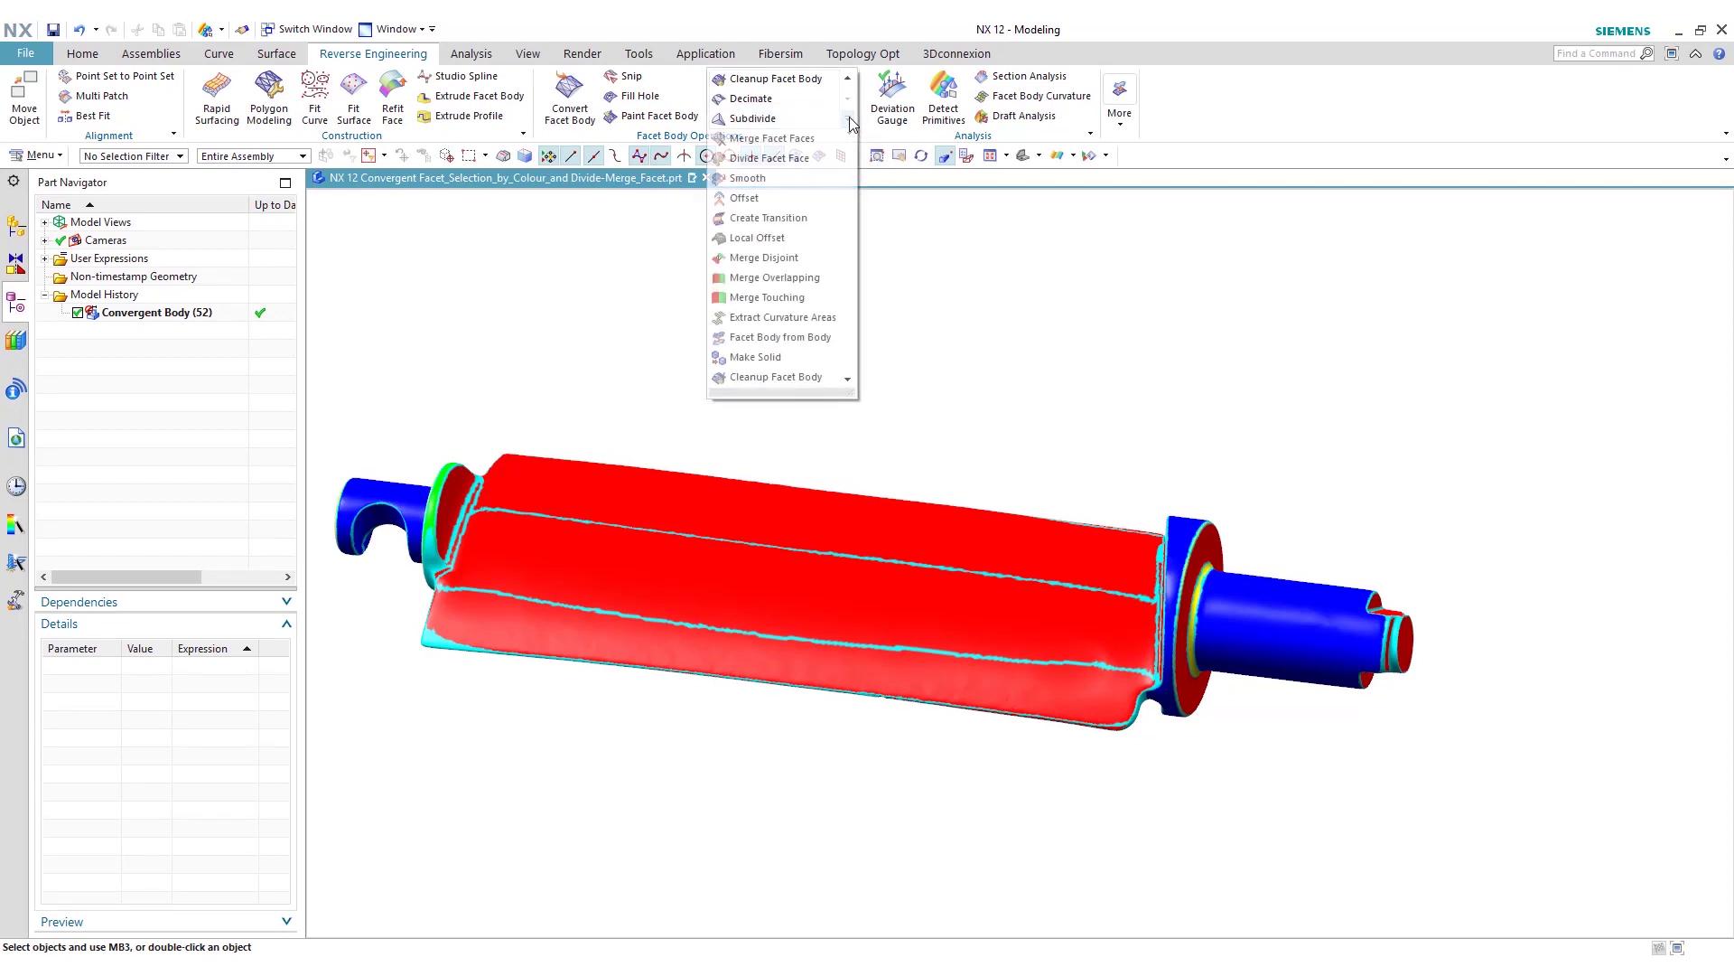
click(783, 159)
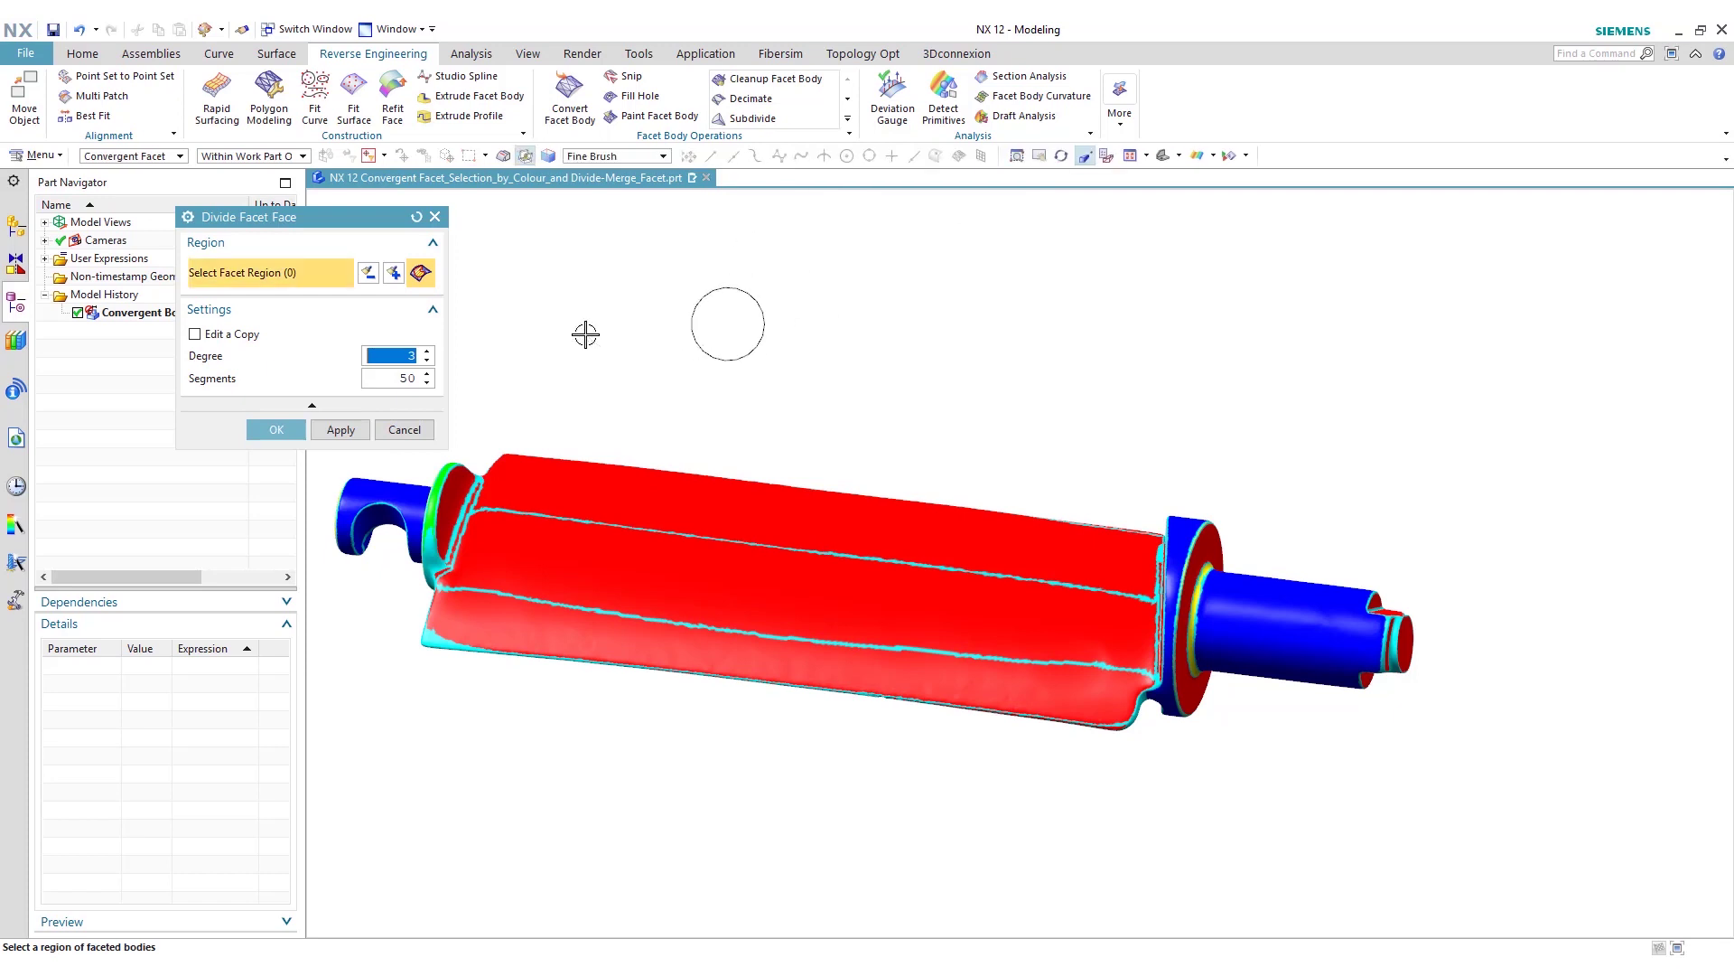
click(636, 158)
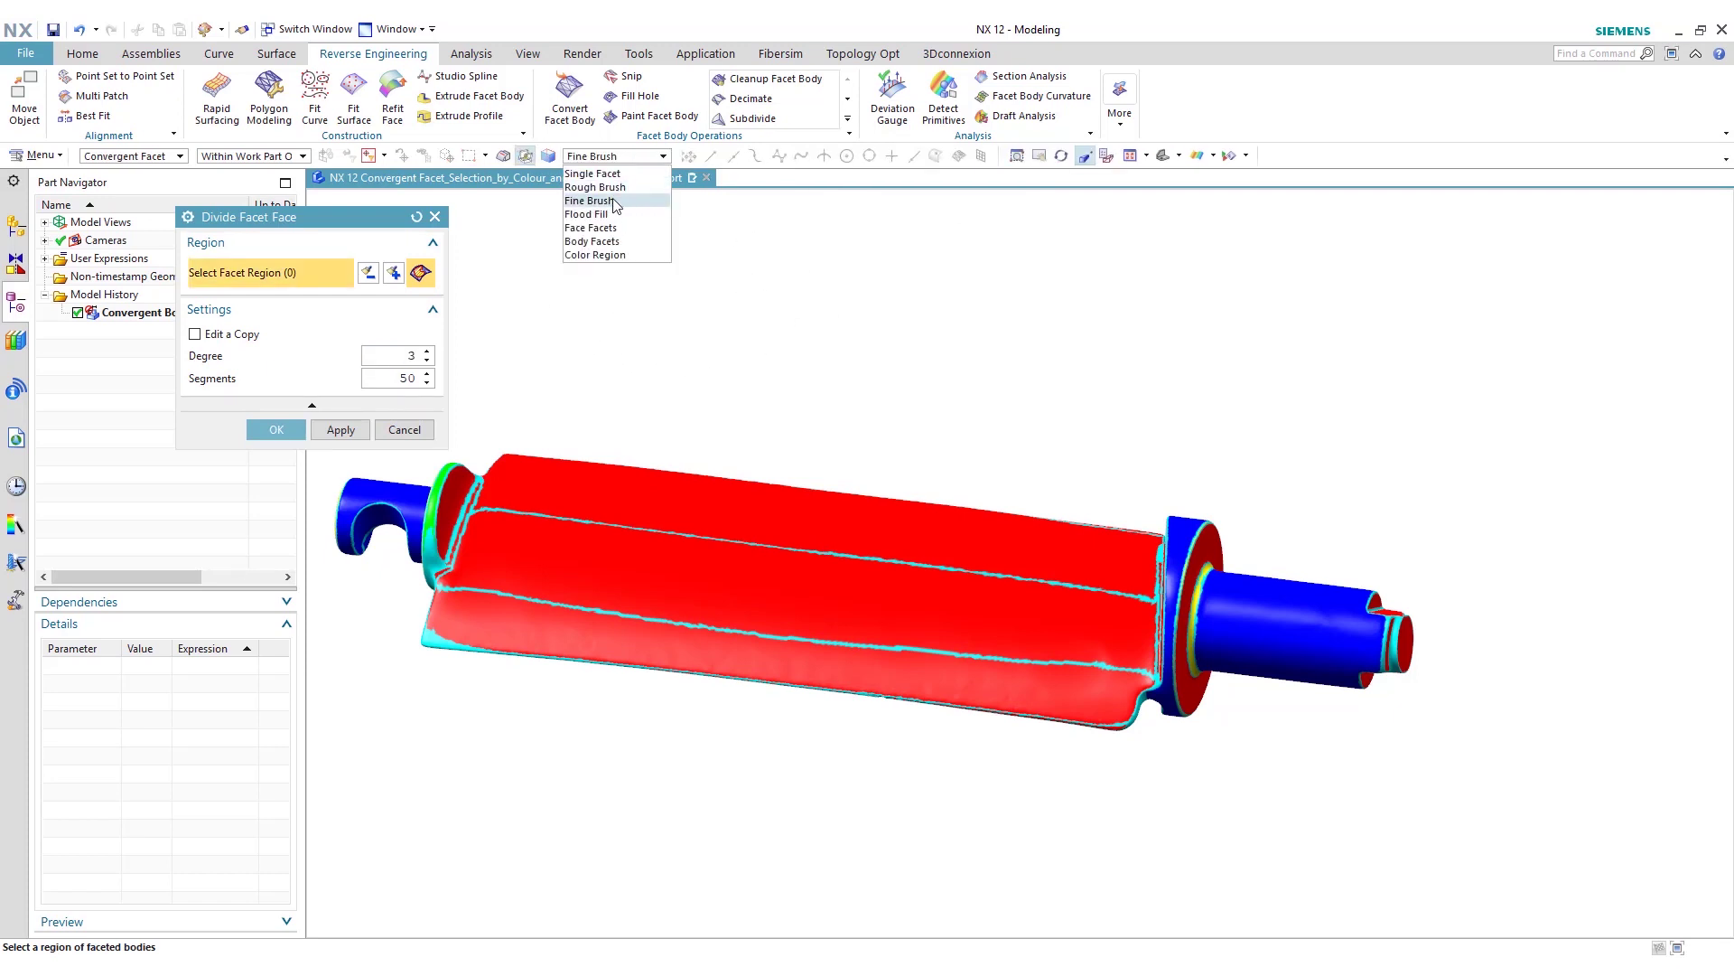
click(603, 254)
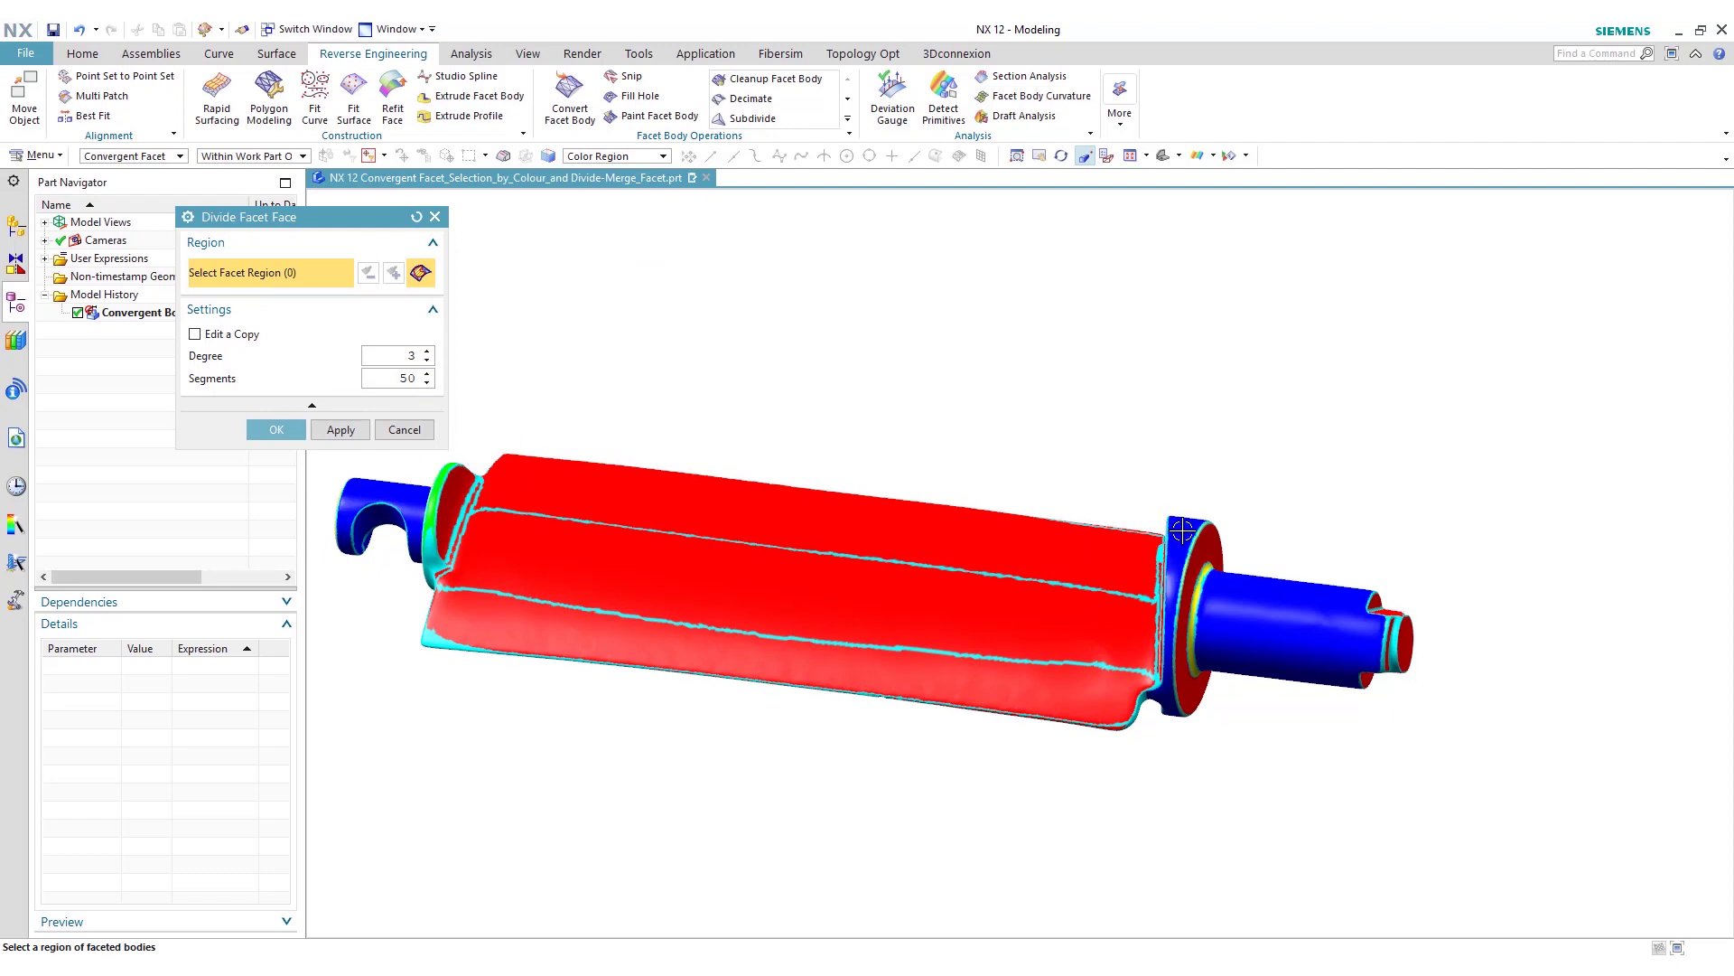
click(1182, 531)
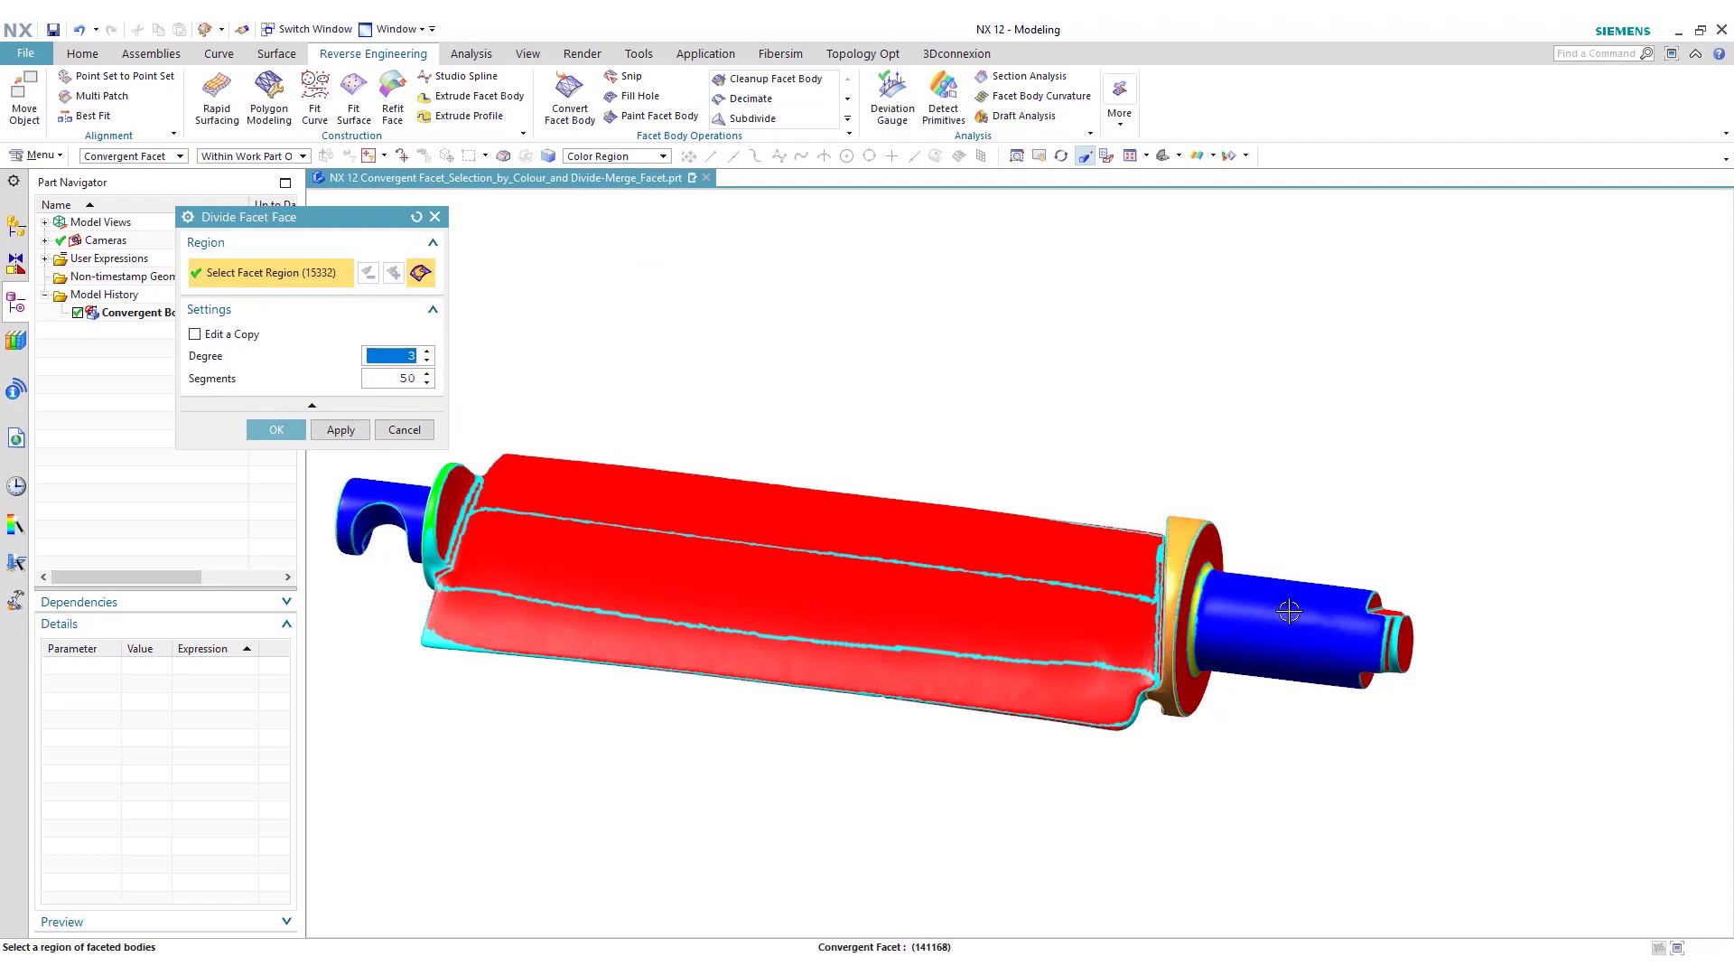
click(1282, 618)
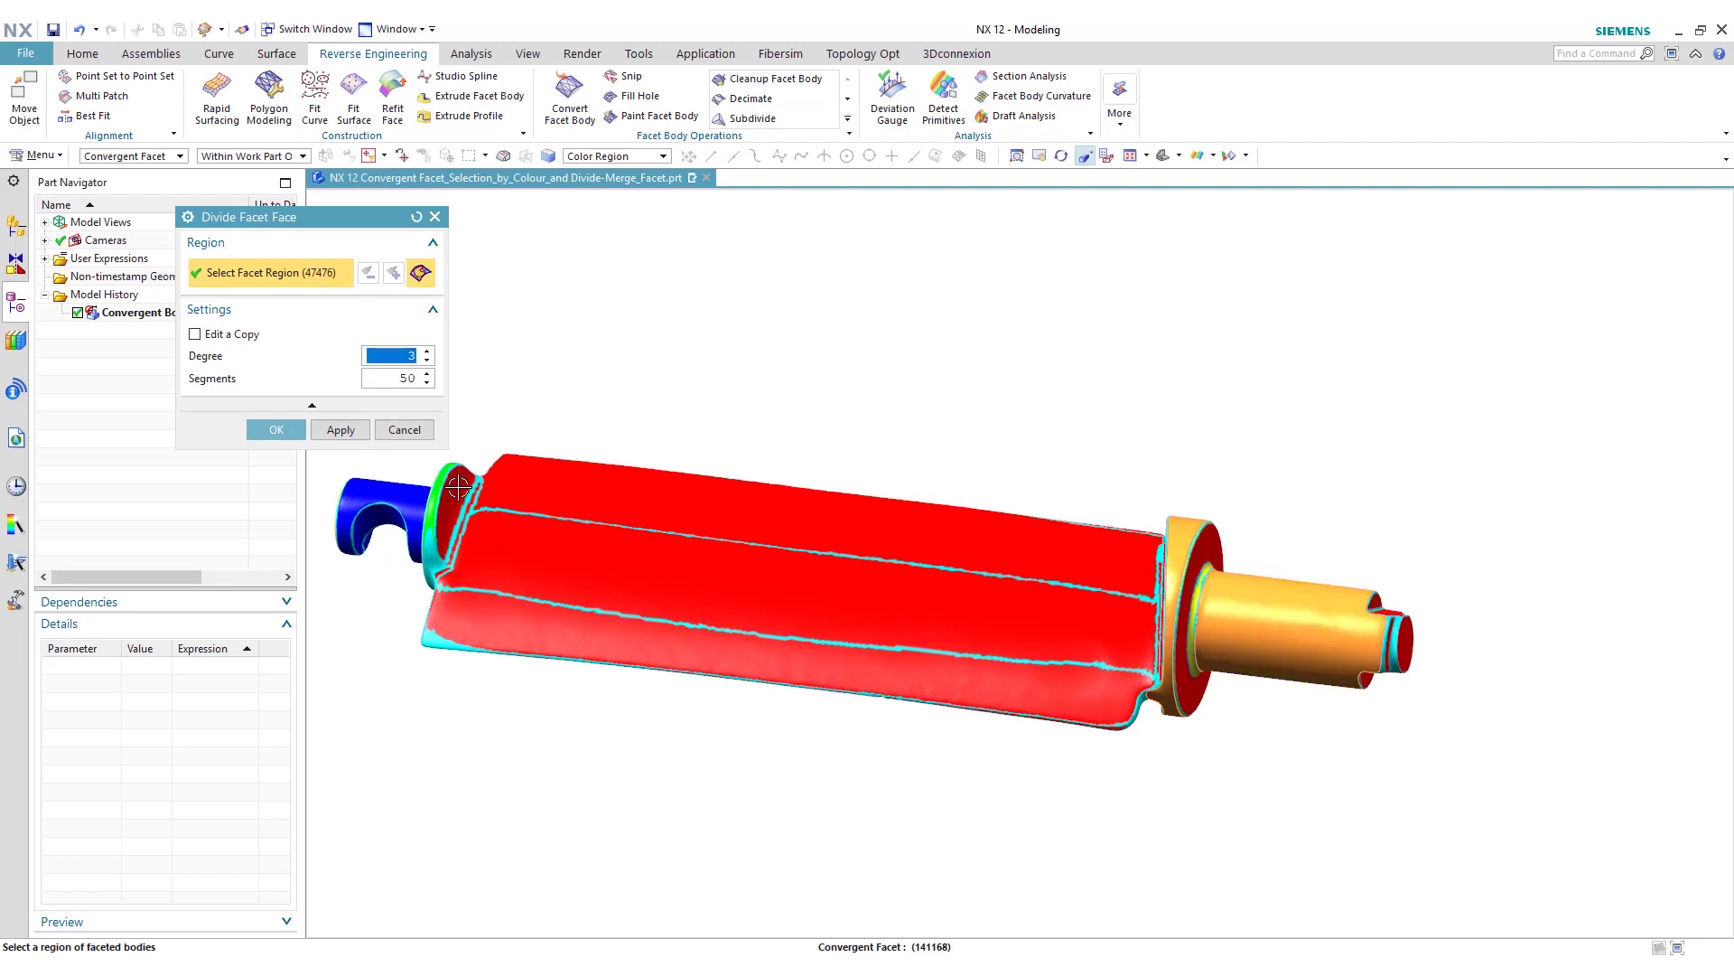
click(460, 483)
click(276, 429)
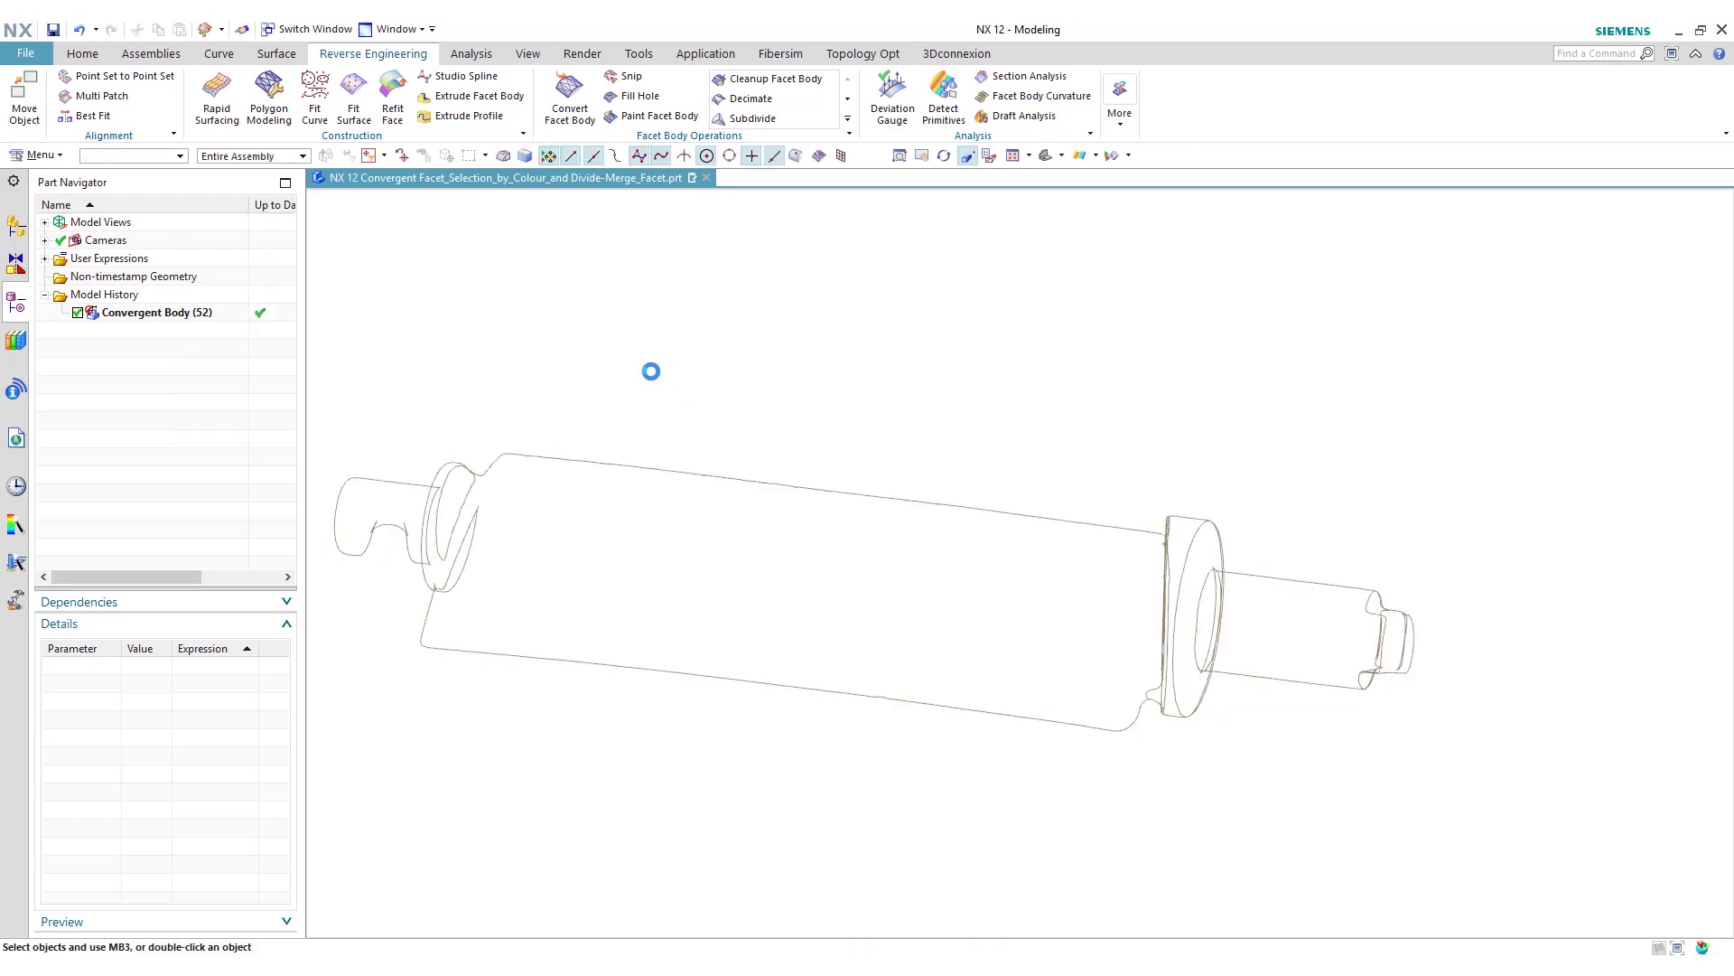
Step: Return the shaft to plain tan shading and set the selection filter to Face, then back to none
right_drag(650, 372, 651, 341)
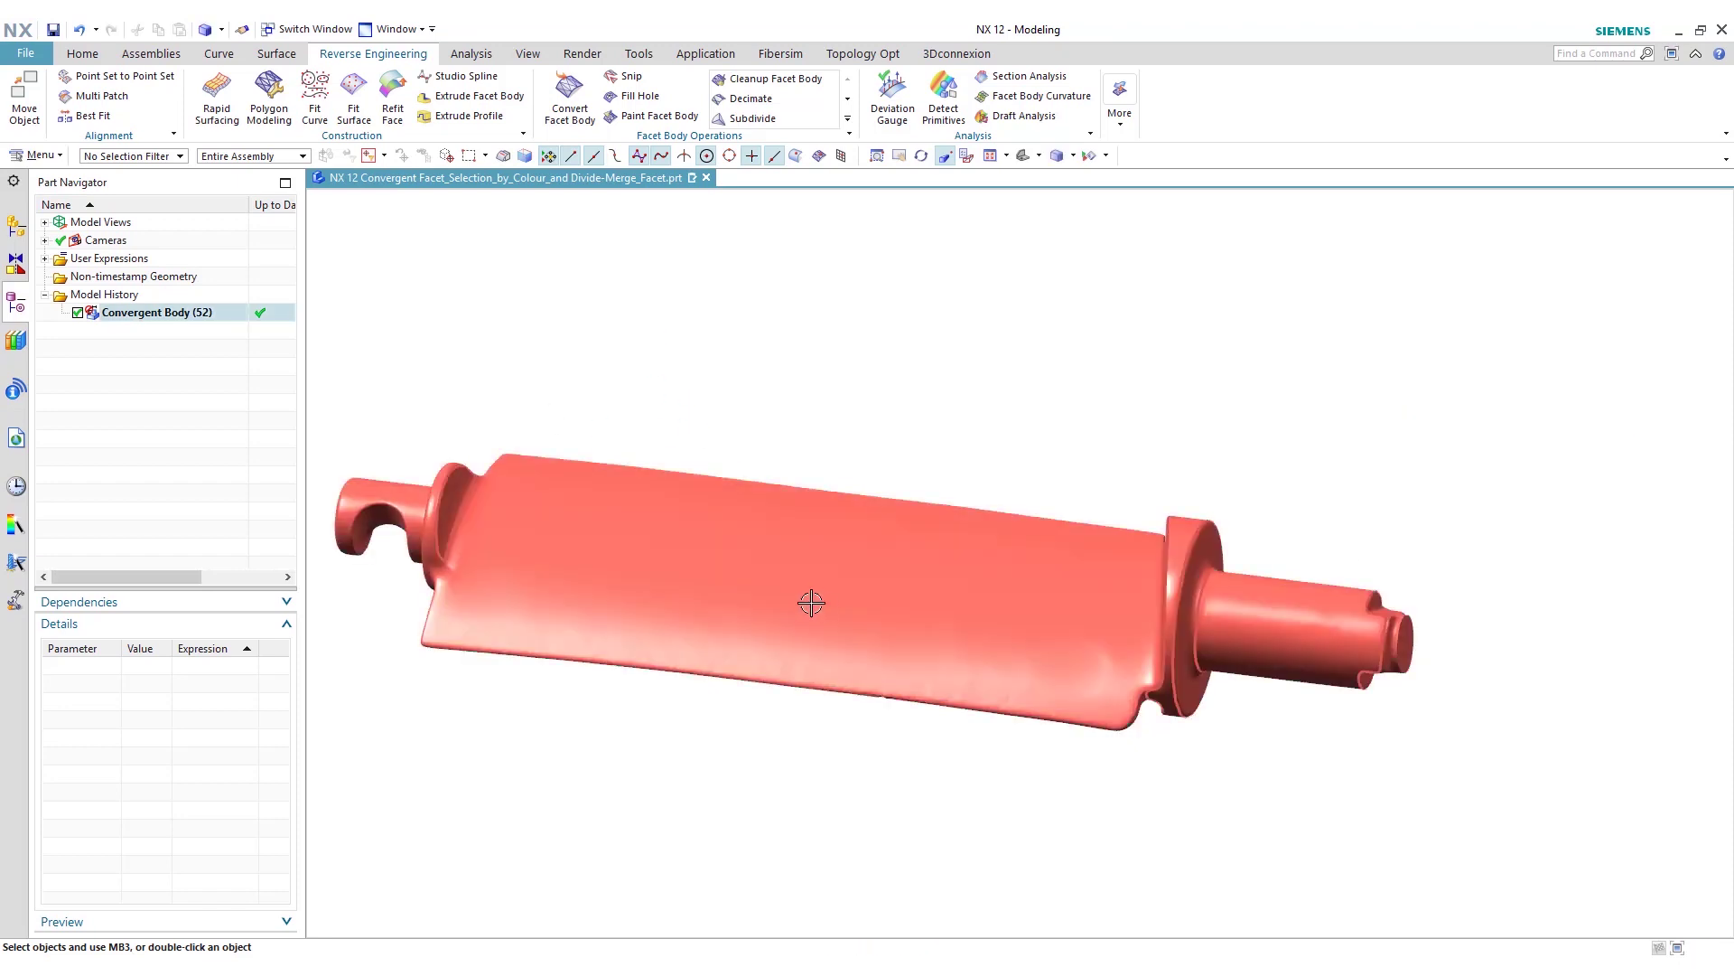
click(171, 157)
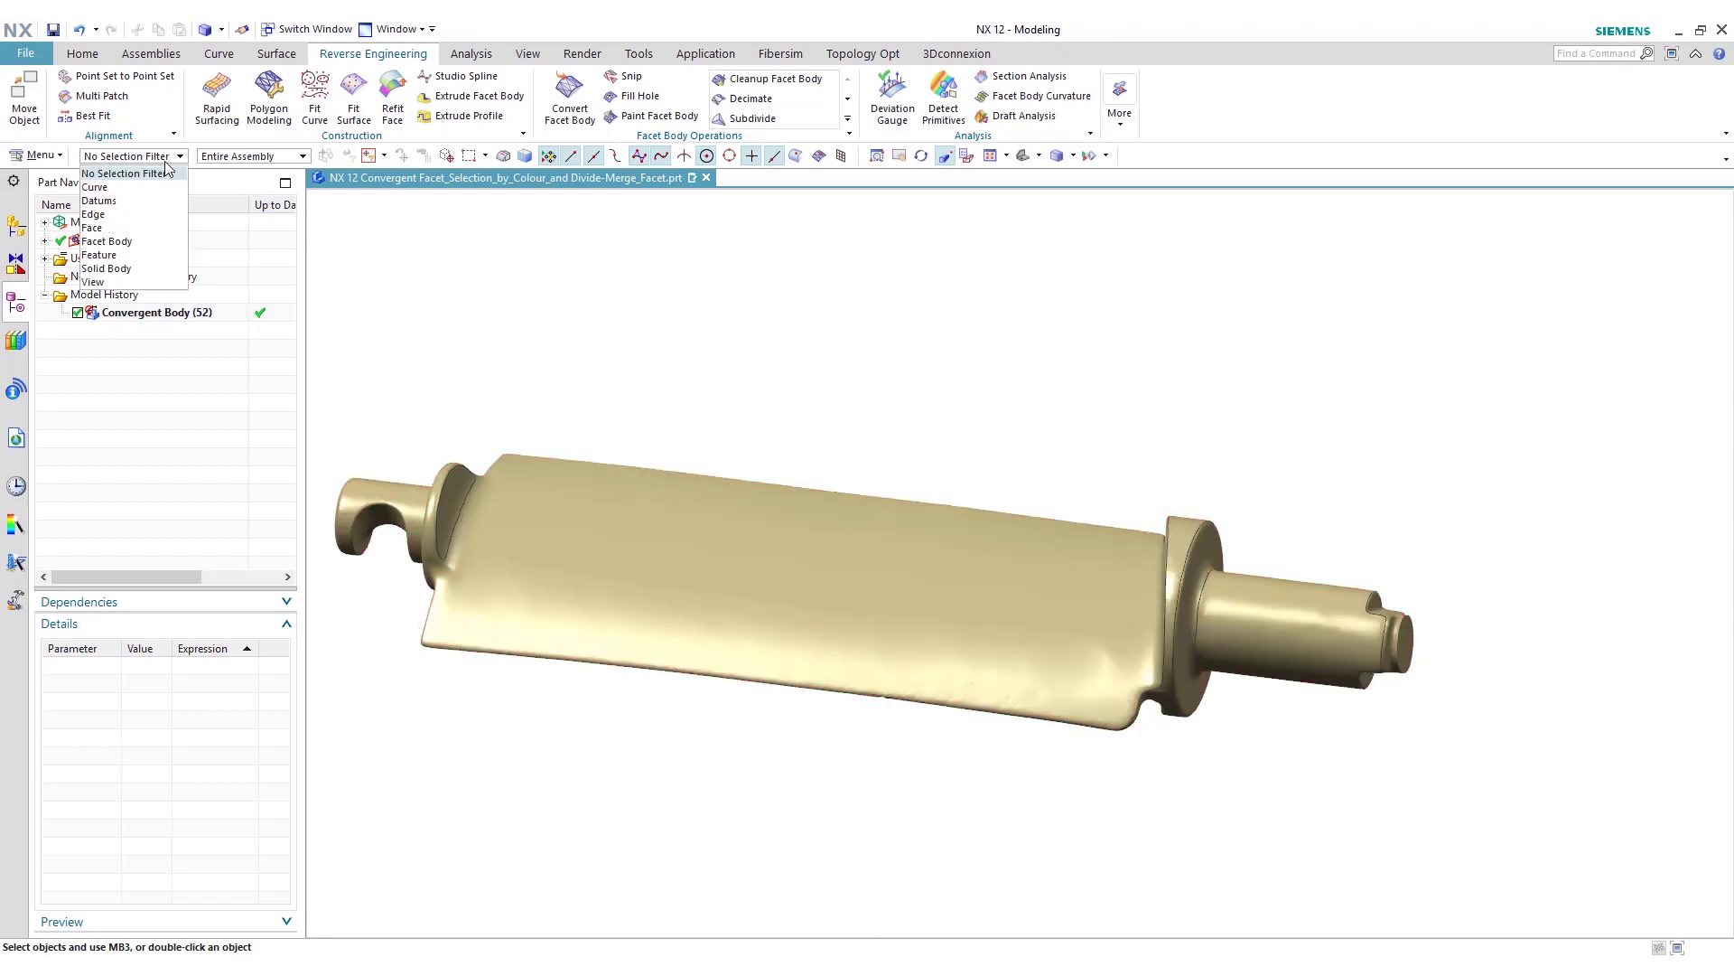
click(134, 228)
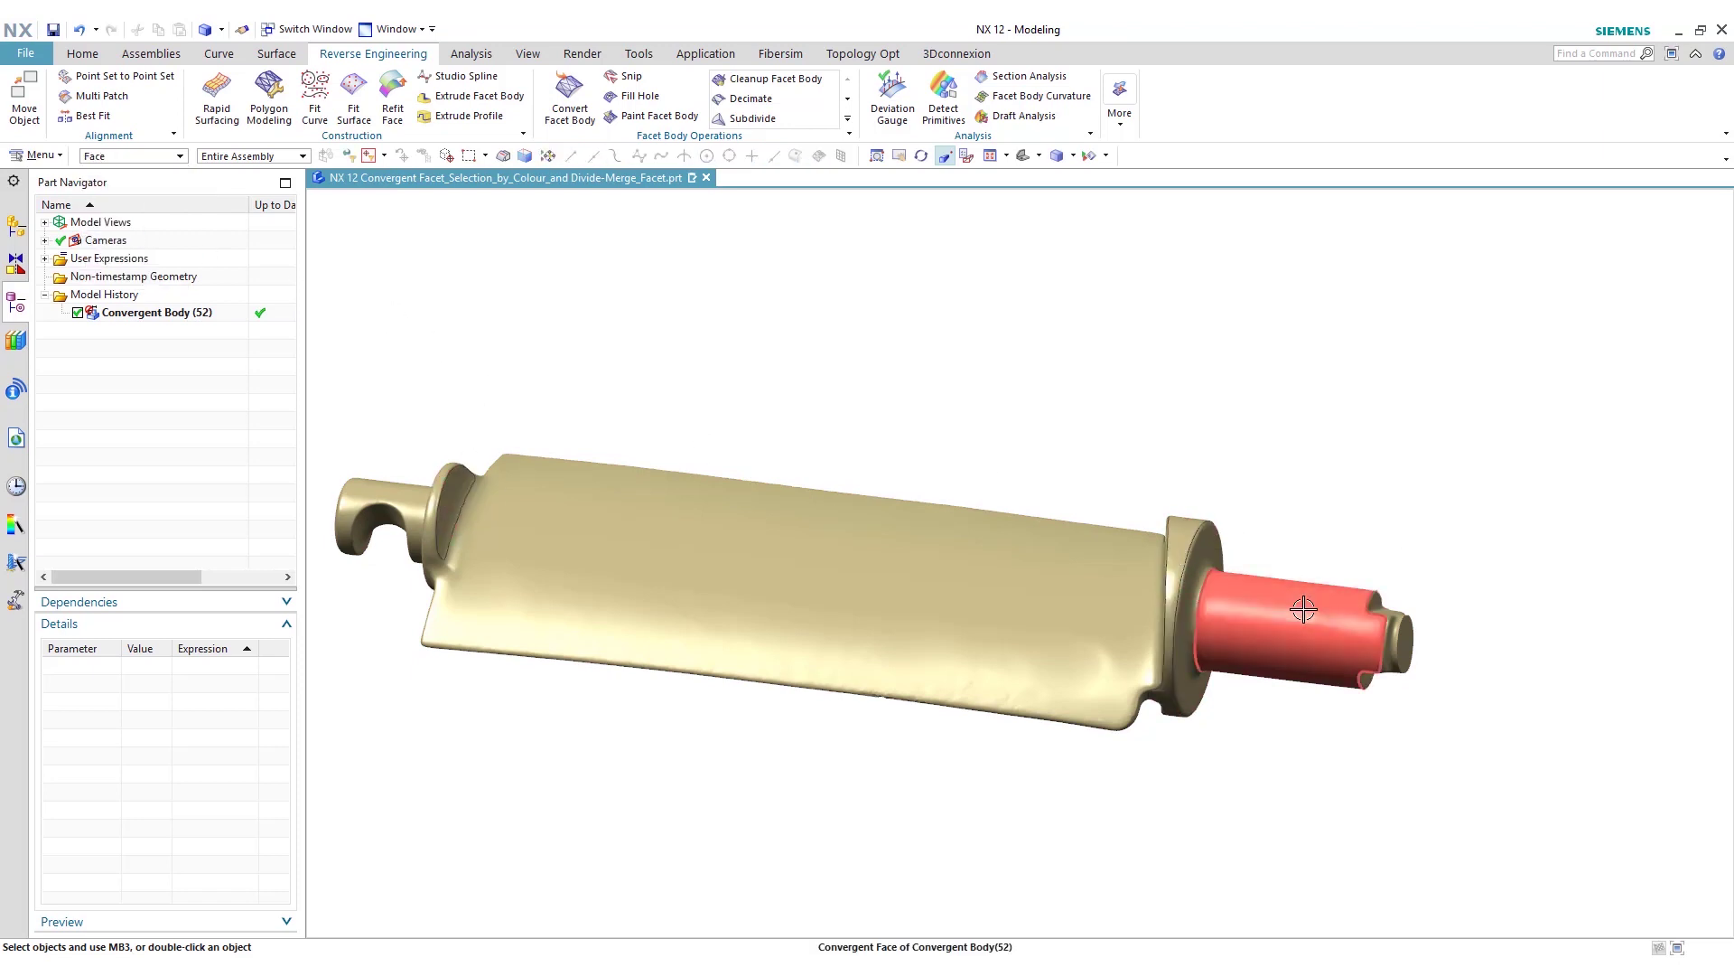
click(124, 162)
click(123, 171)
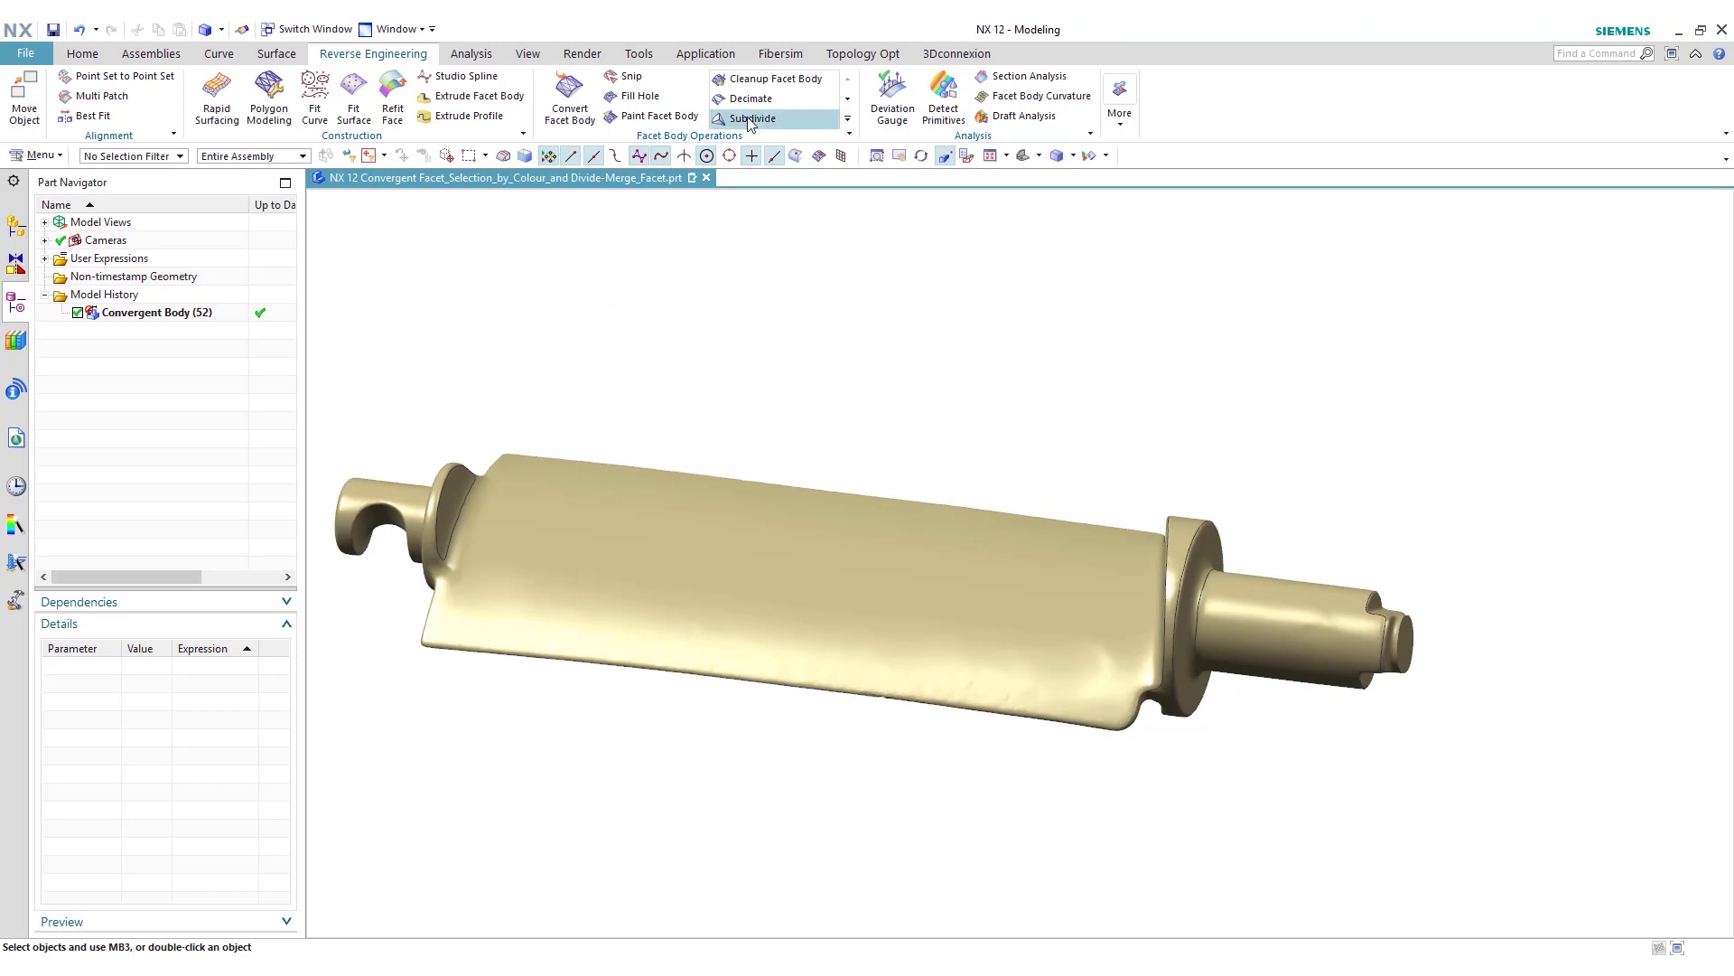
Step: Divide a Fine Brush-painted oval band of 24461 facets on the shaft's middle into its own face
click(848, 120)
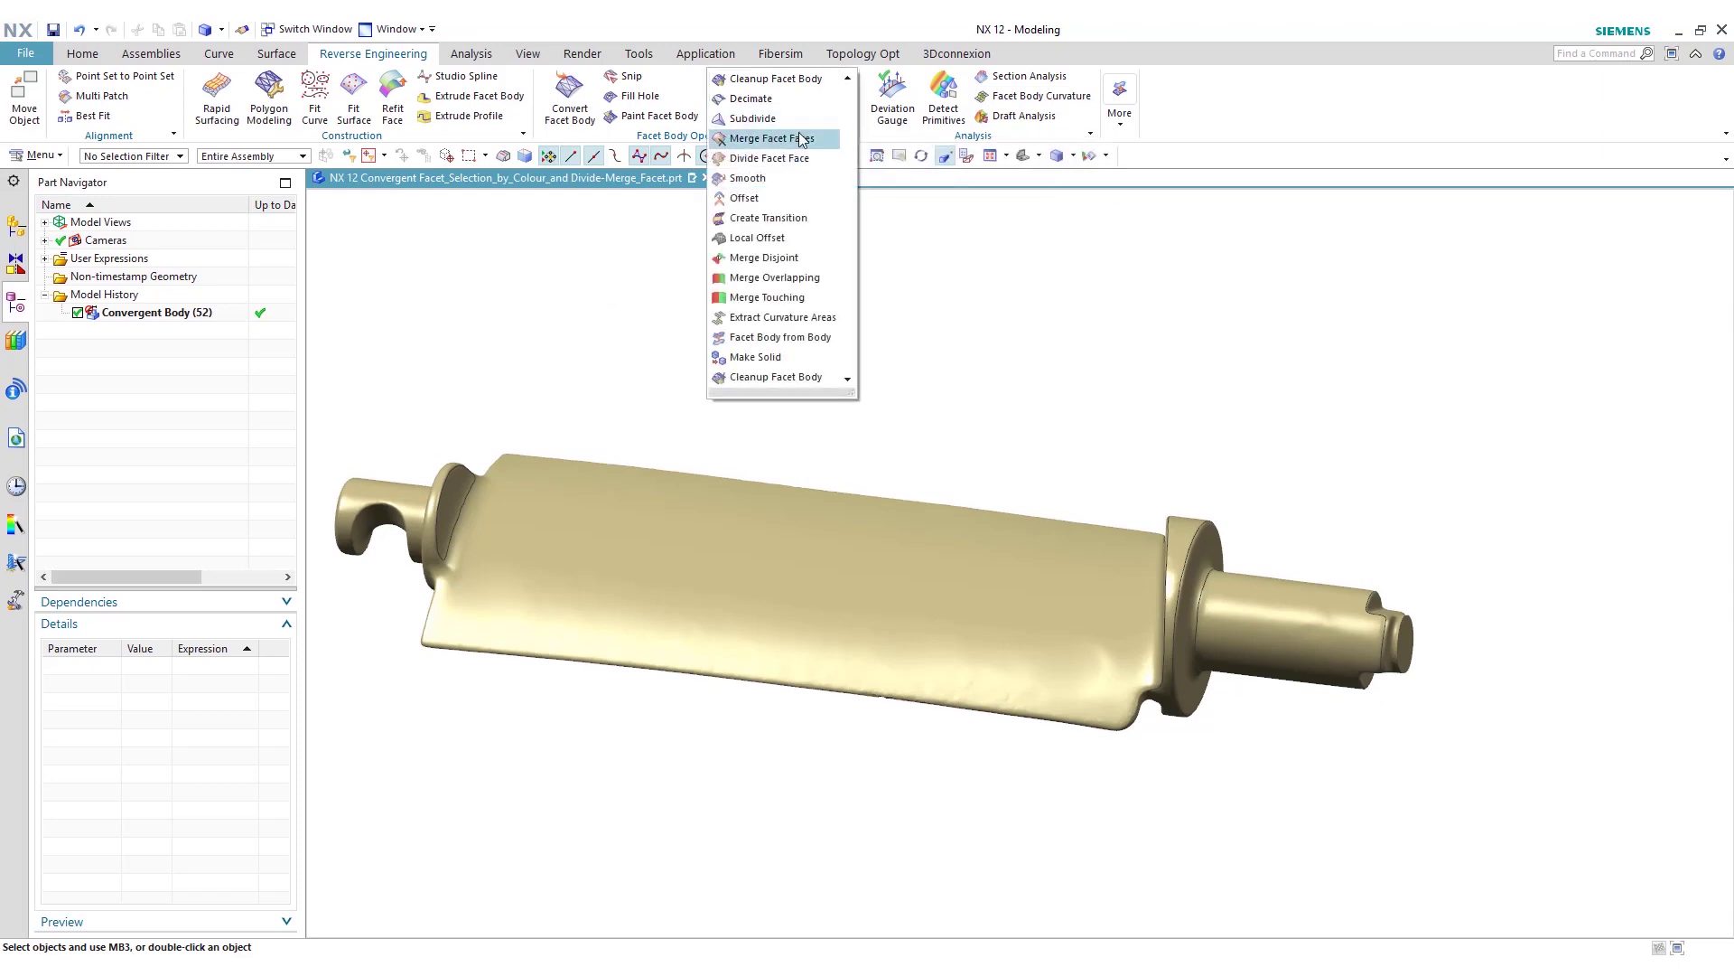
click(770, 159)
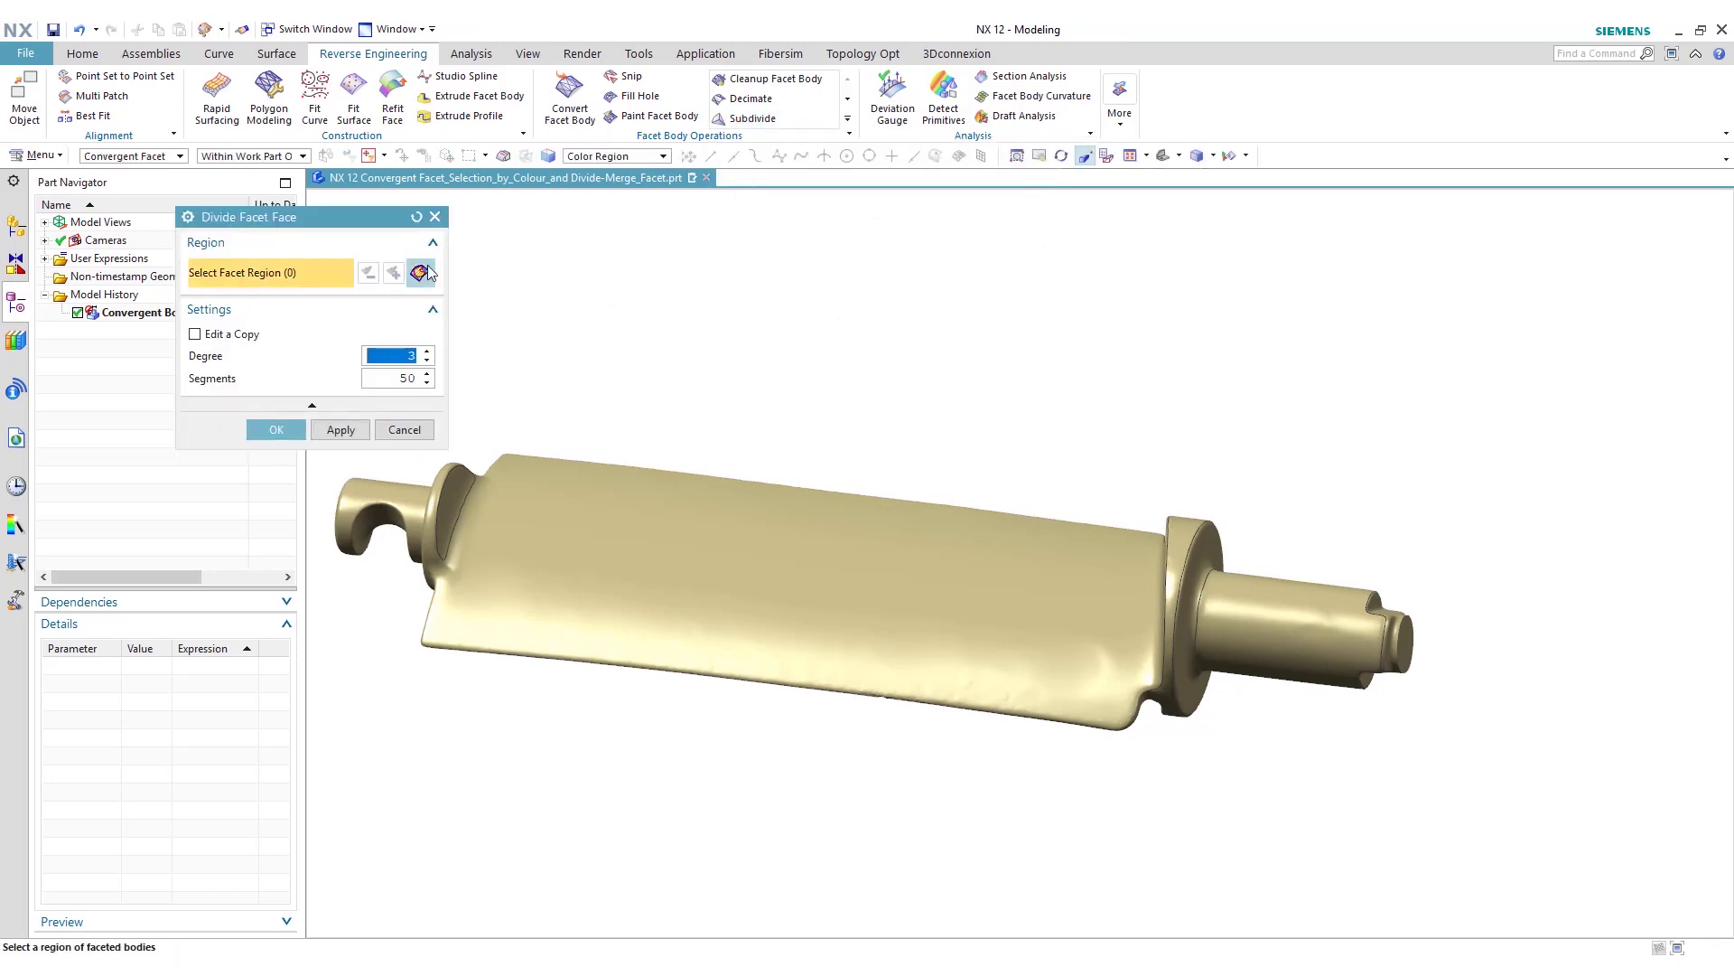
click(662, 157)
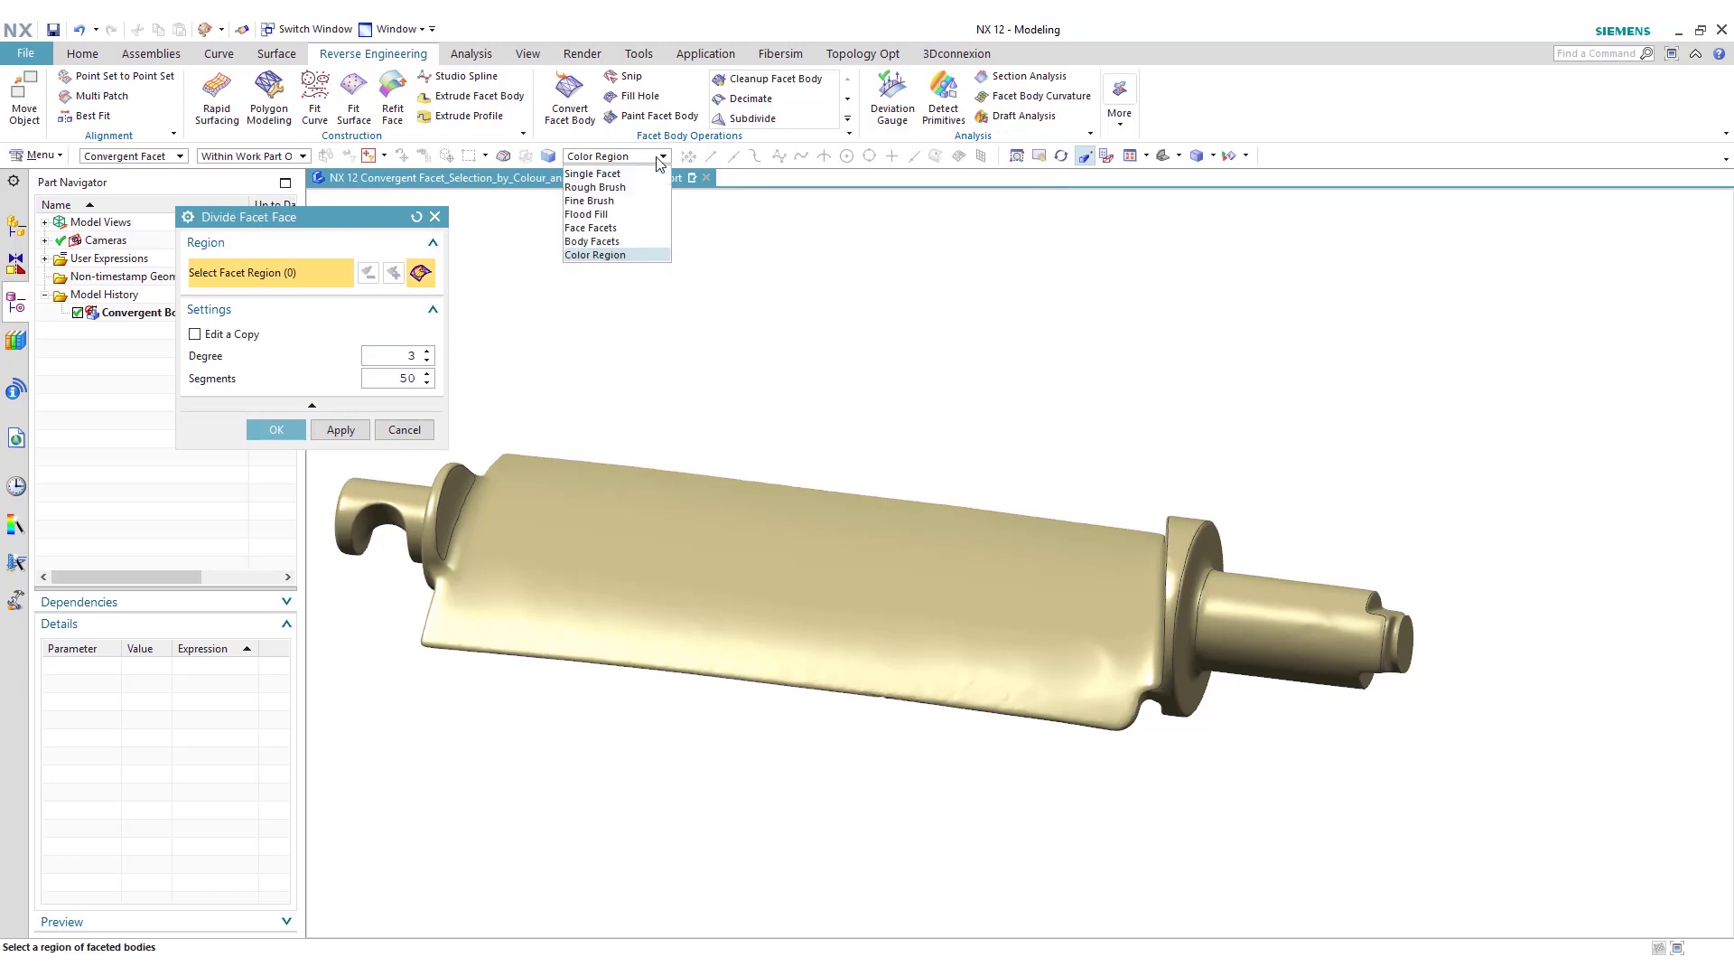
click(632, 200)
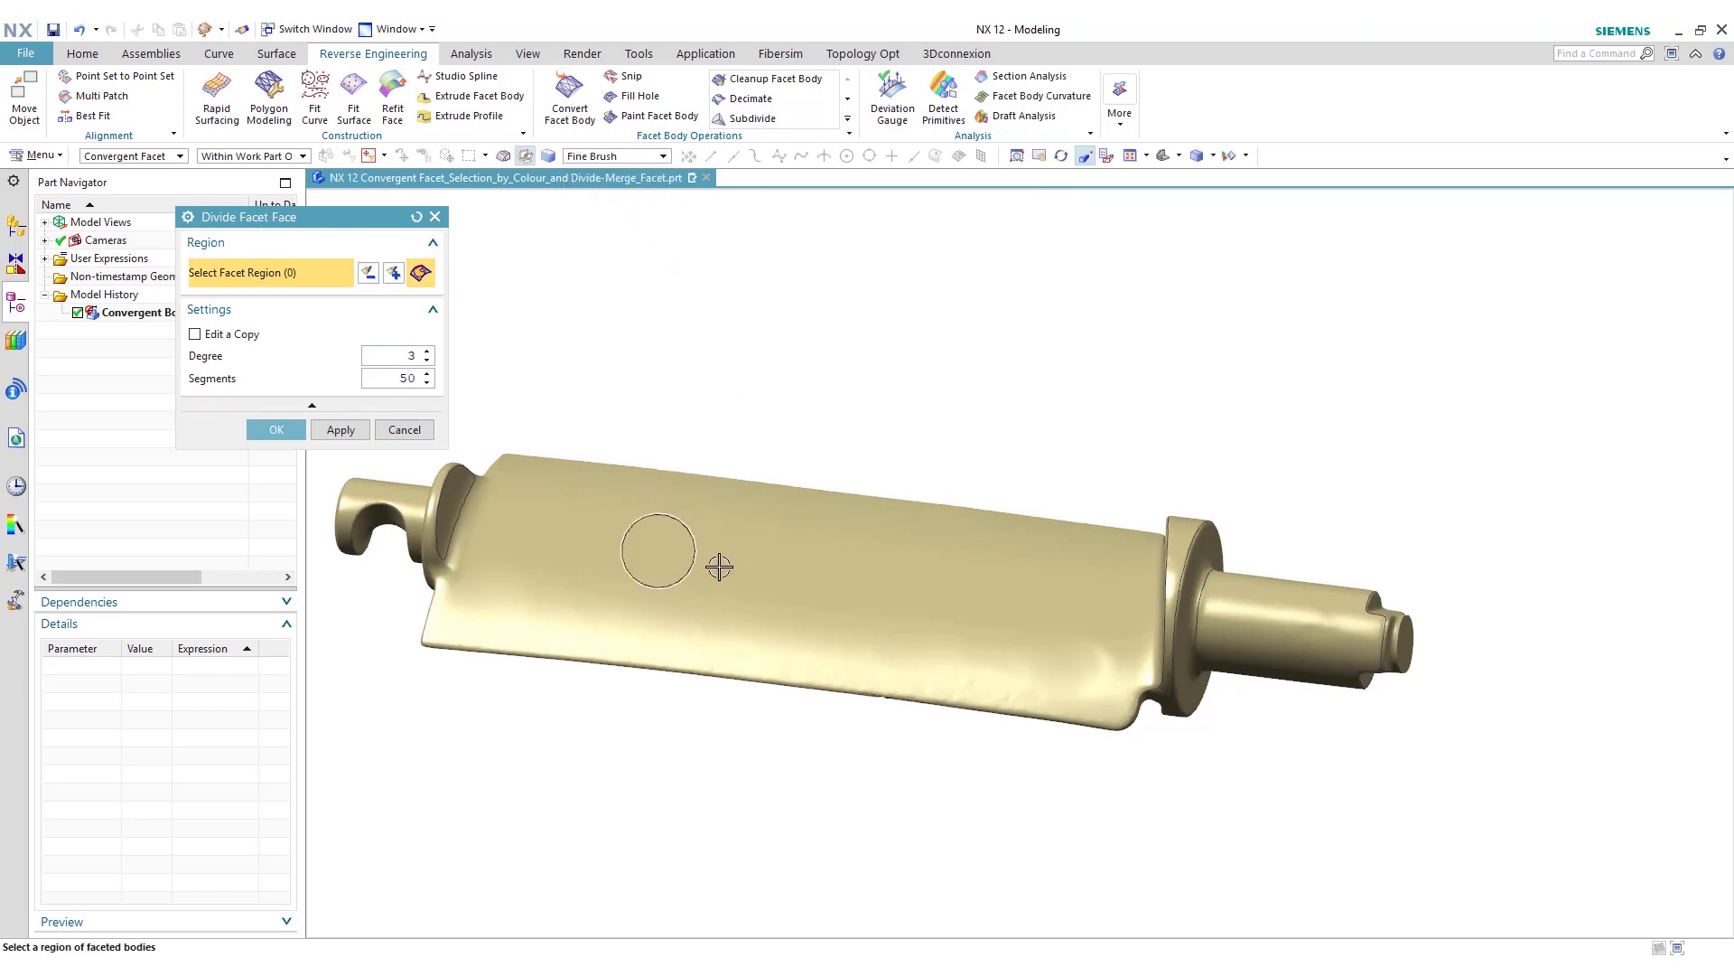
mouse_move(638, 543)
mouse_down()
mouse_move(995, 581)
mouse_move(908, 607)
mouse_move(672, 576)
mouse_up()
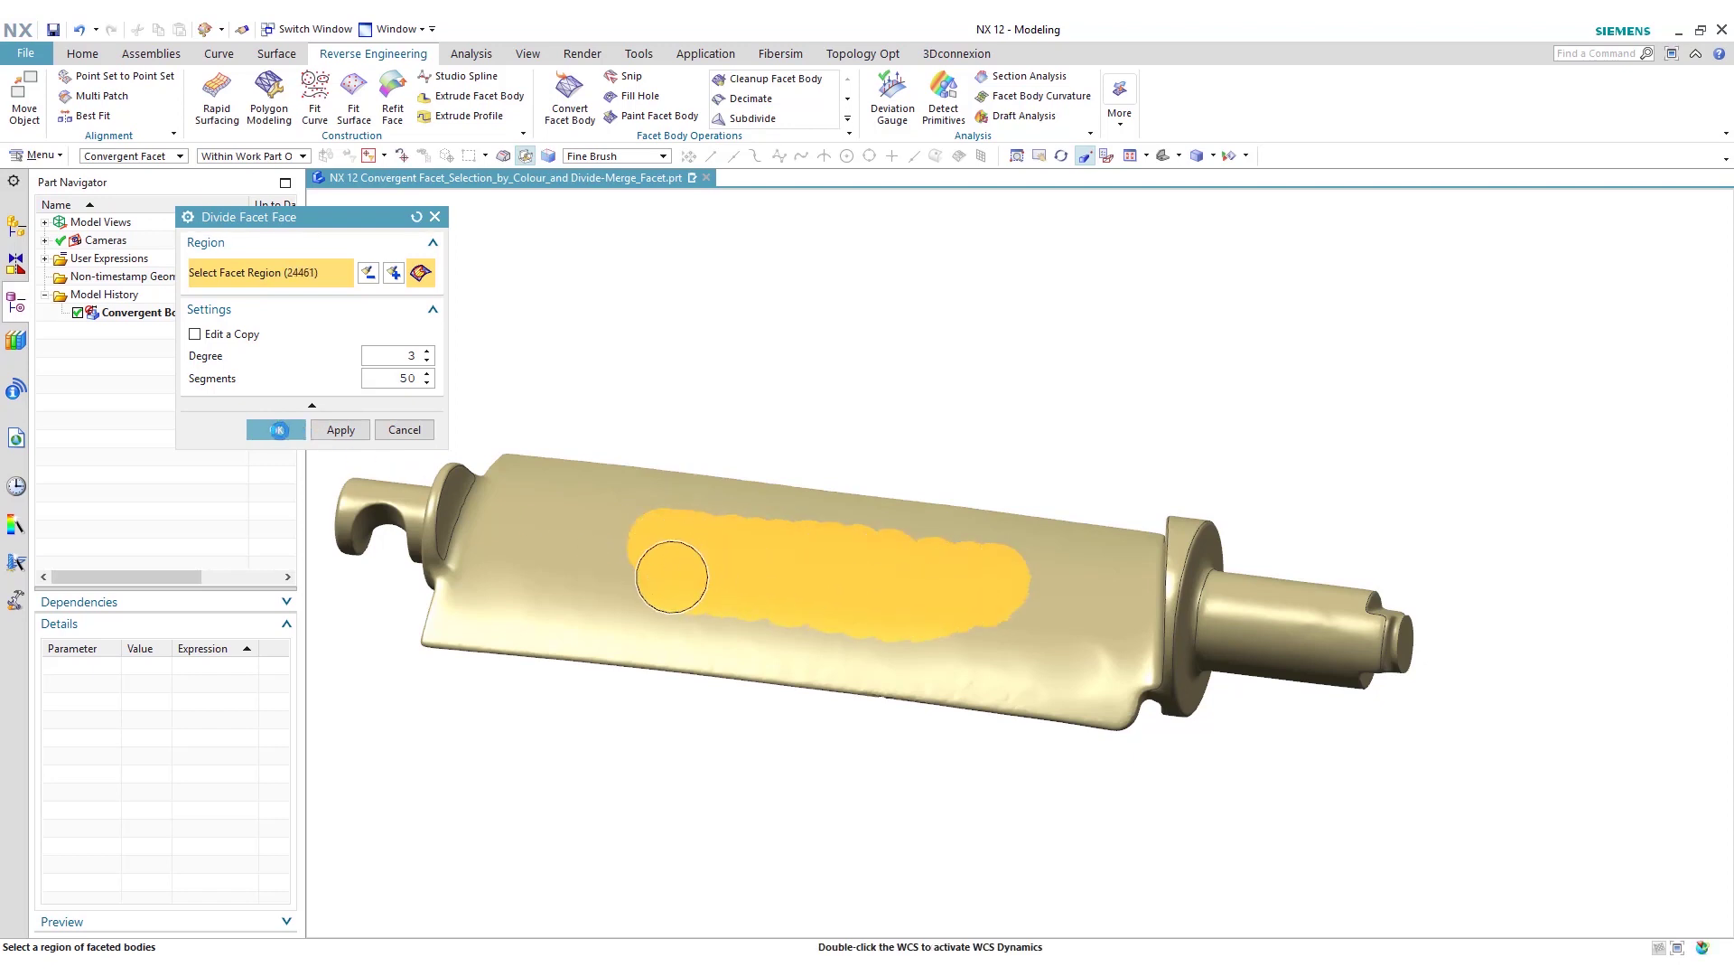
click(278, 430)
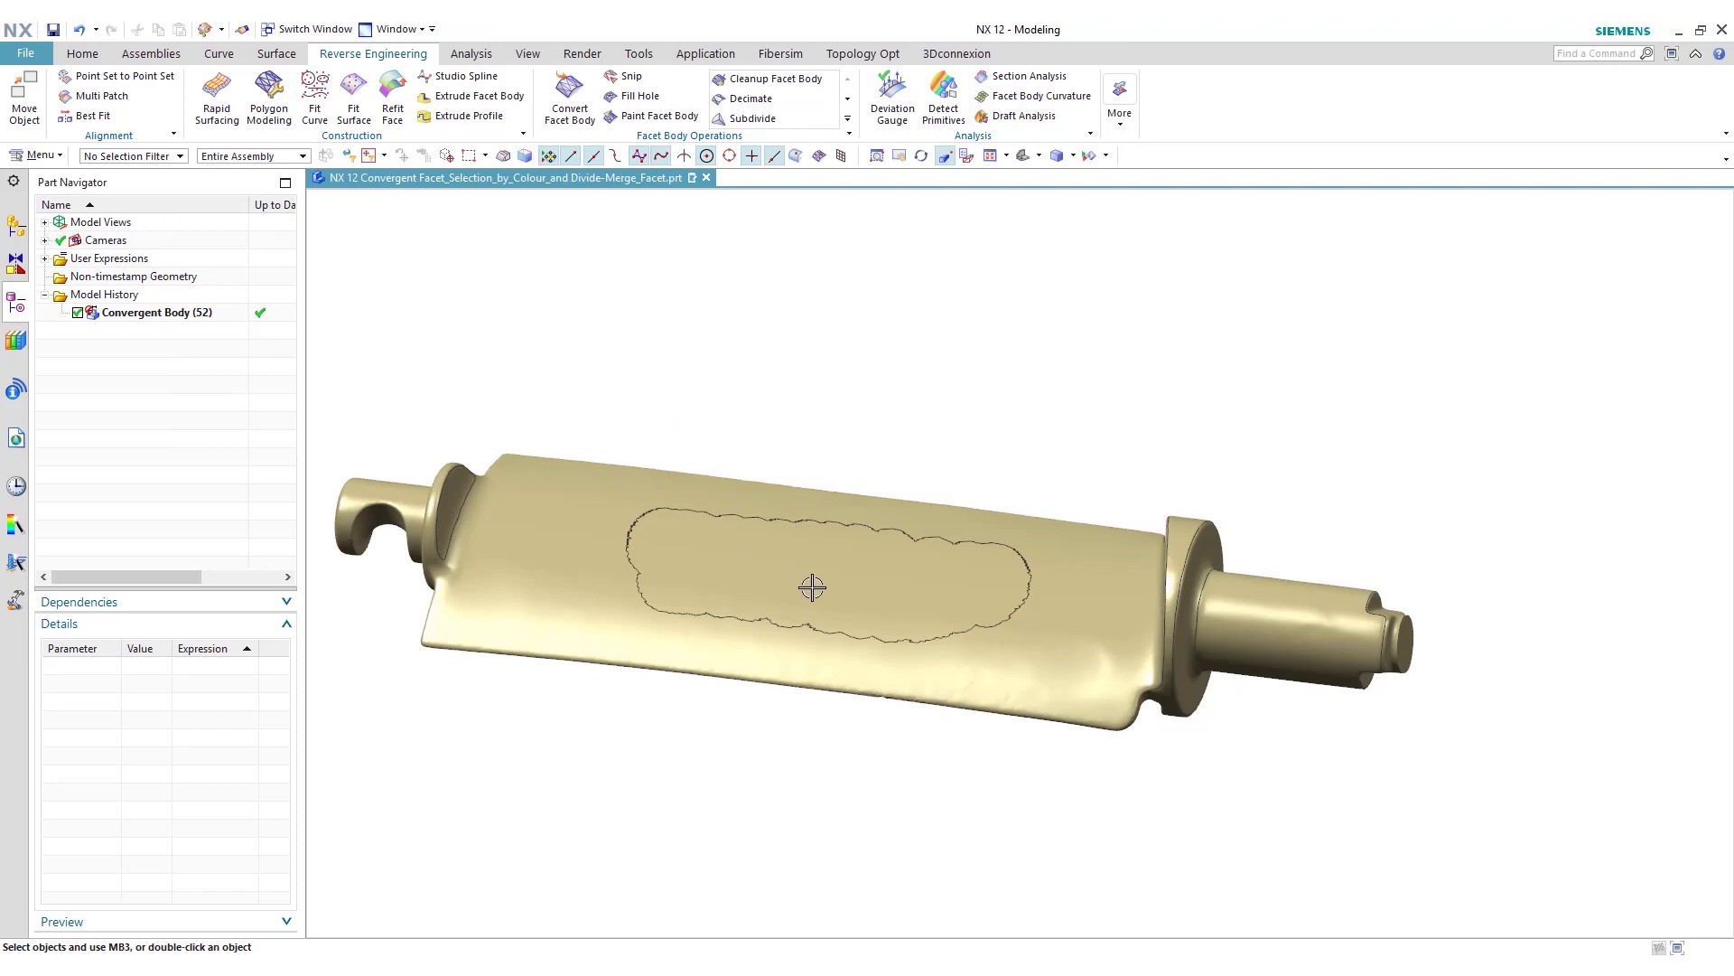
click(831, 555)
key(Escape)
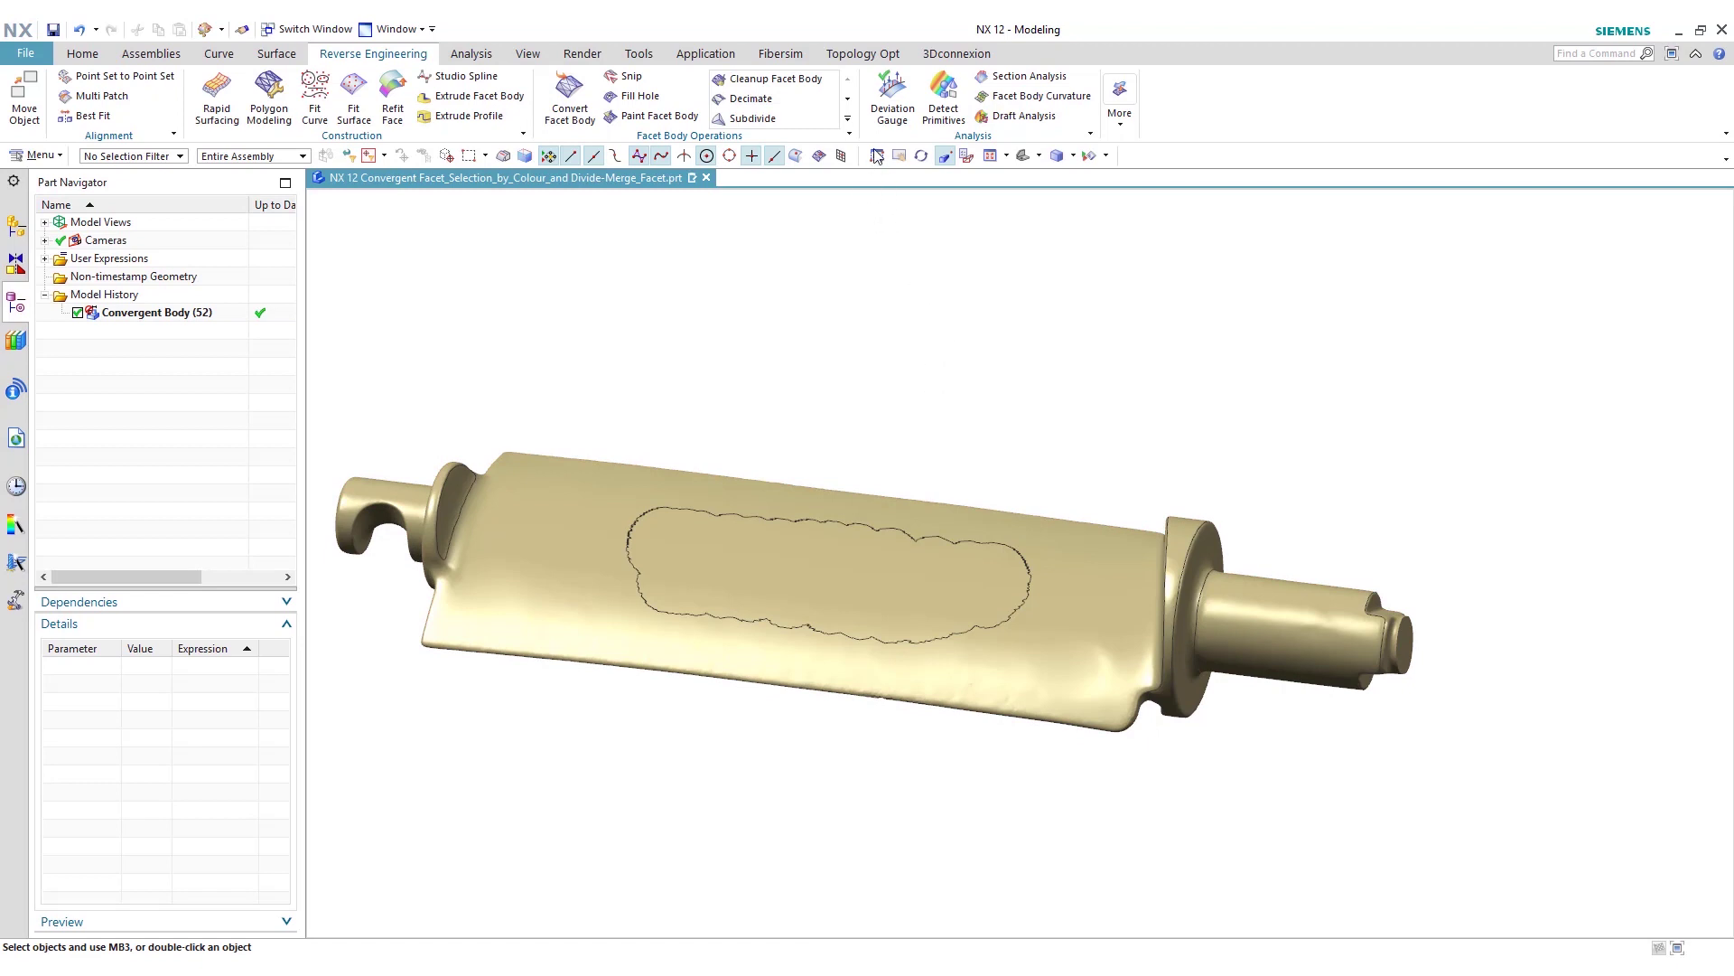
Step: Box-select all 8 facet faces of the shaft in Merge Facet Faces and merge them
click(848, 124)
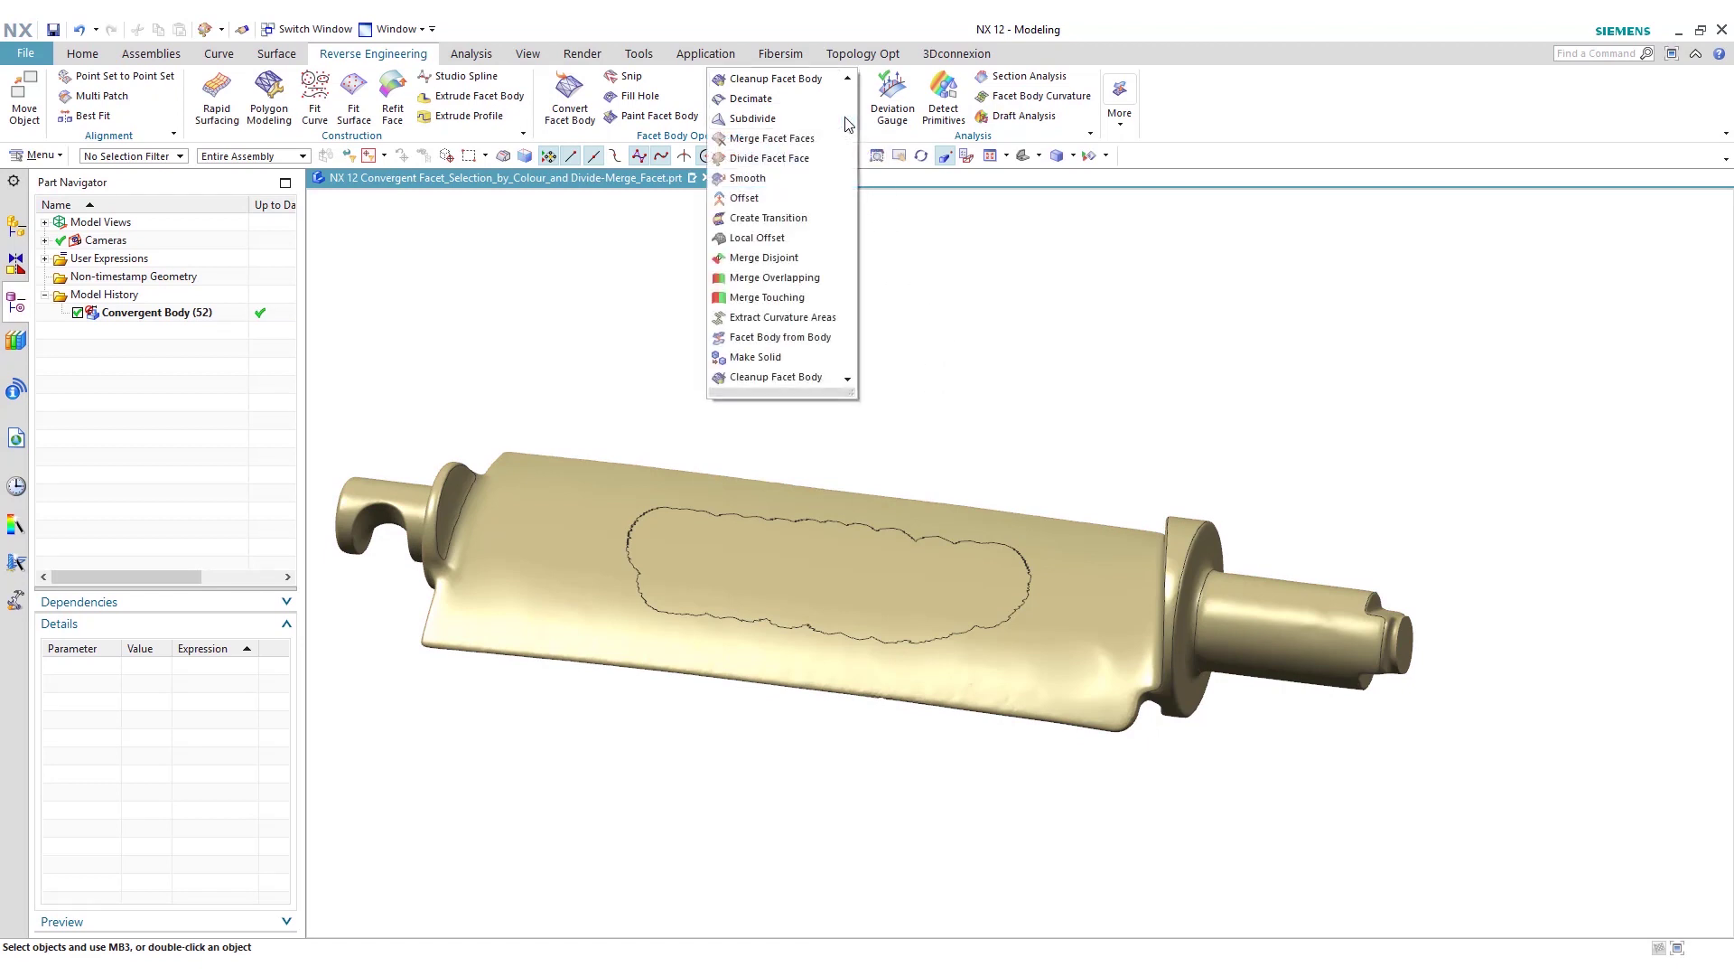
click(795, 151)
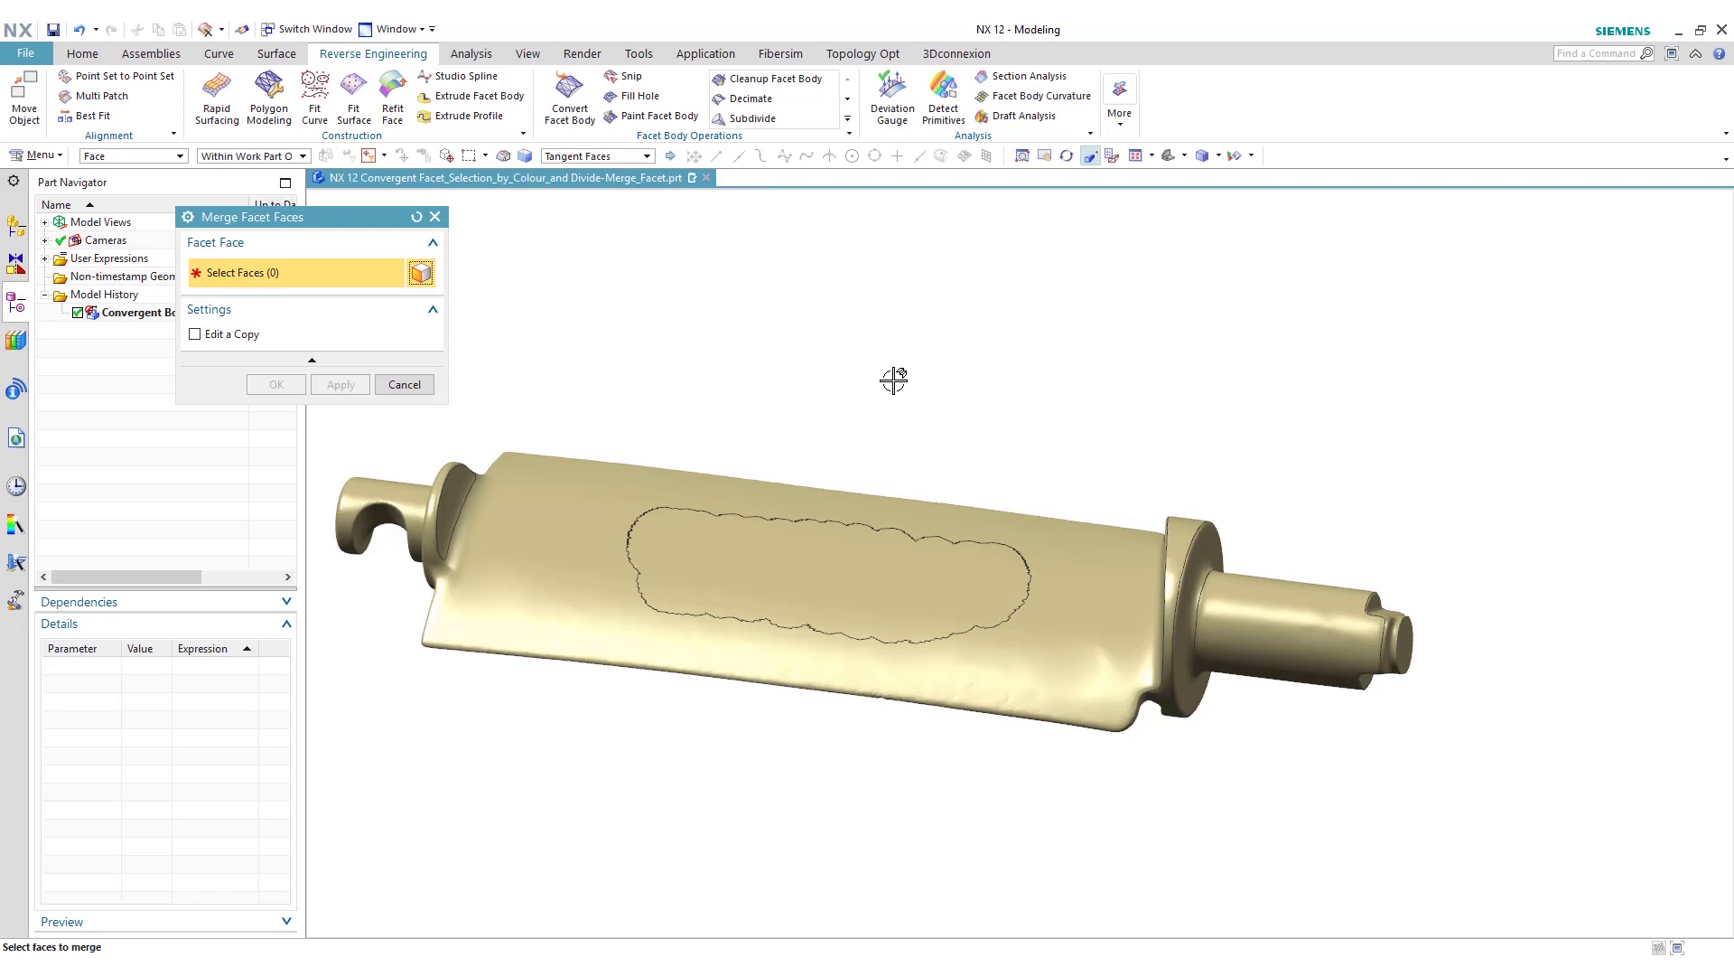
scroll(1130, 395, down, 1)
drag(463, 409, 1495, 733)
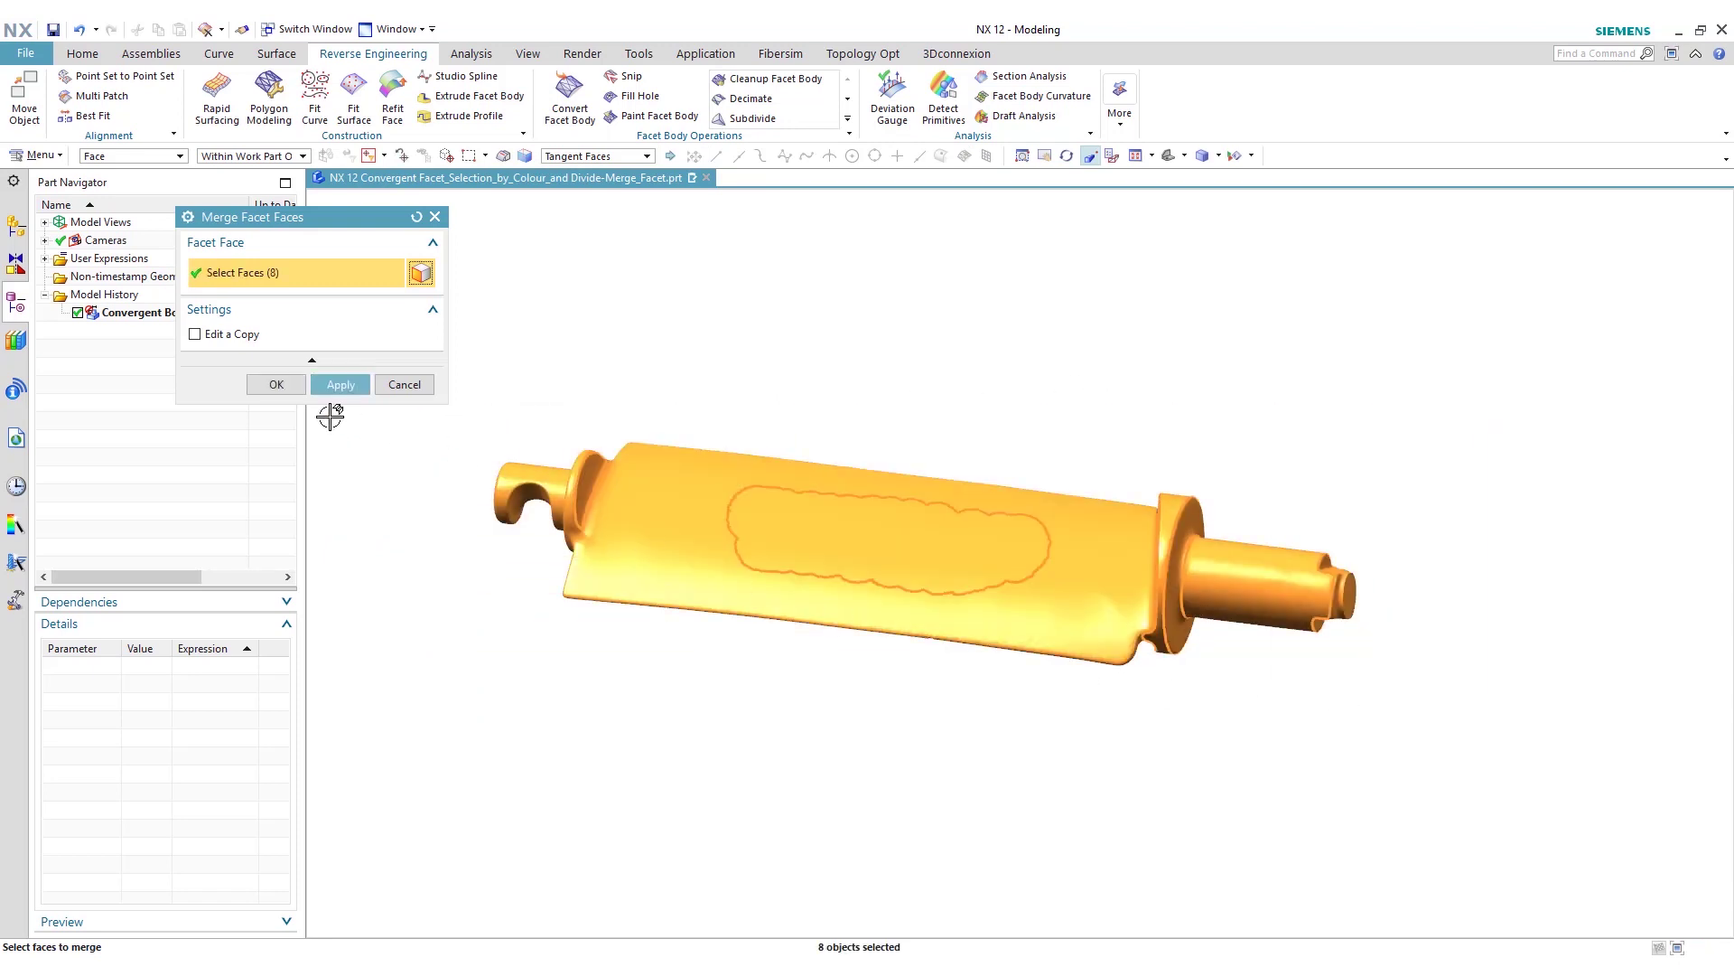
click(277, 384)
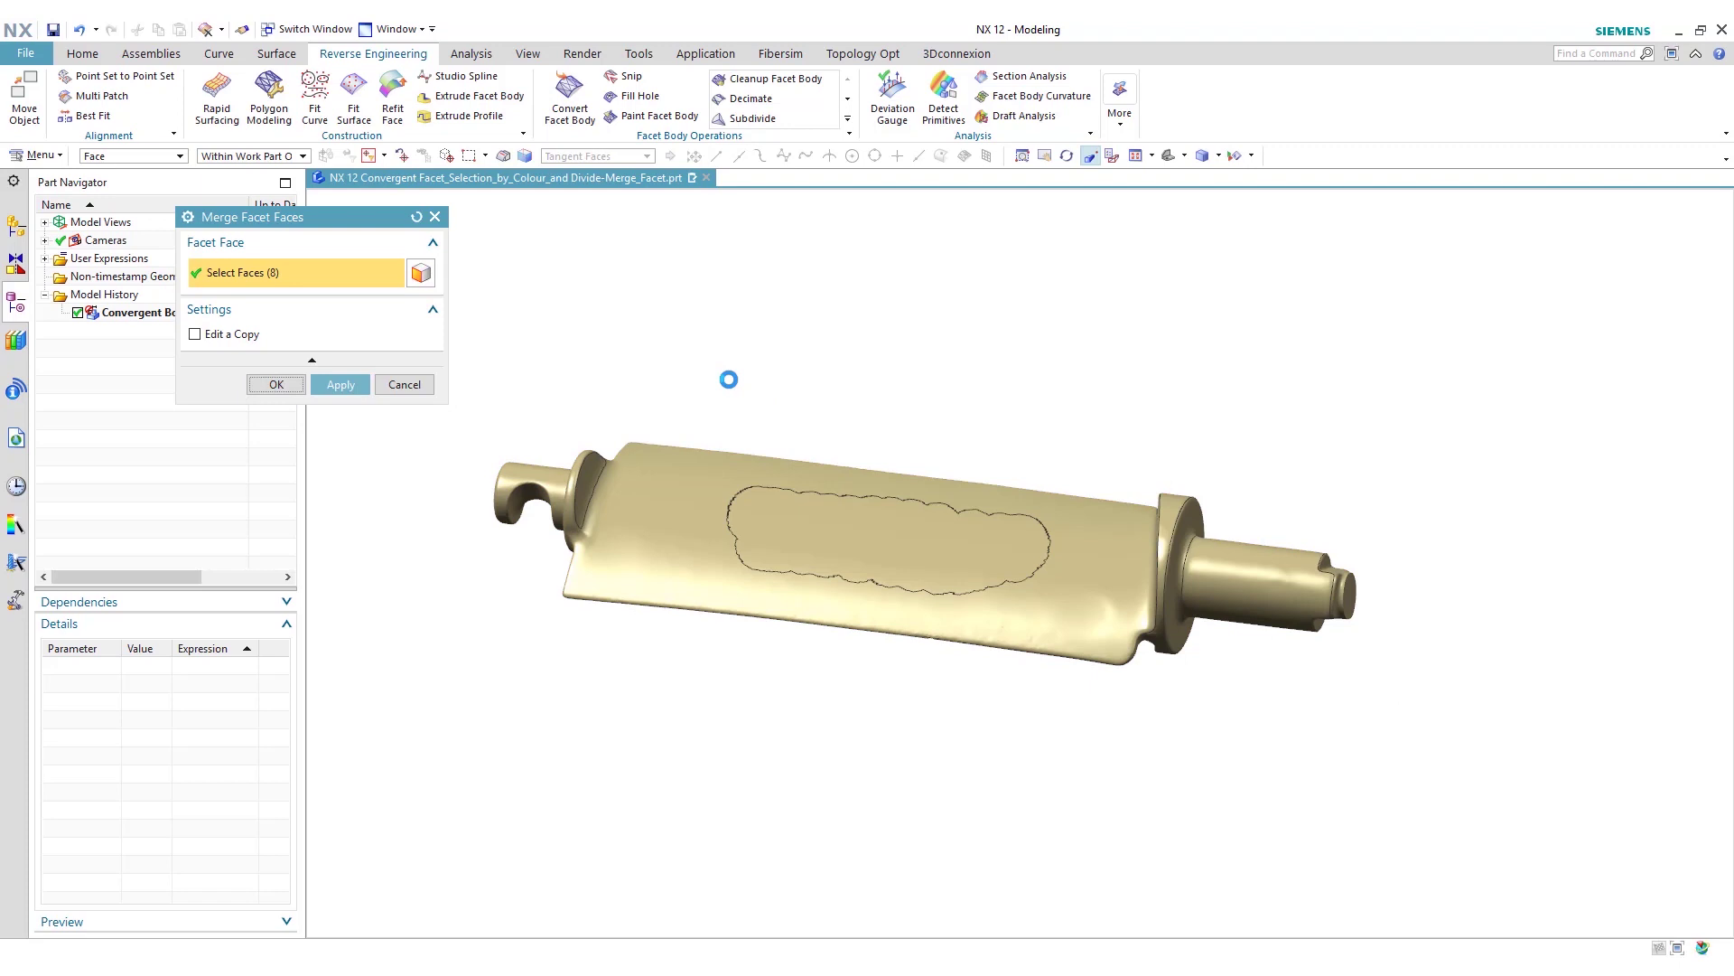